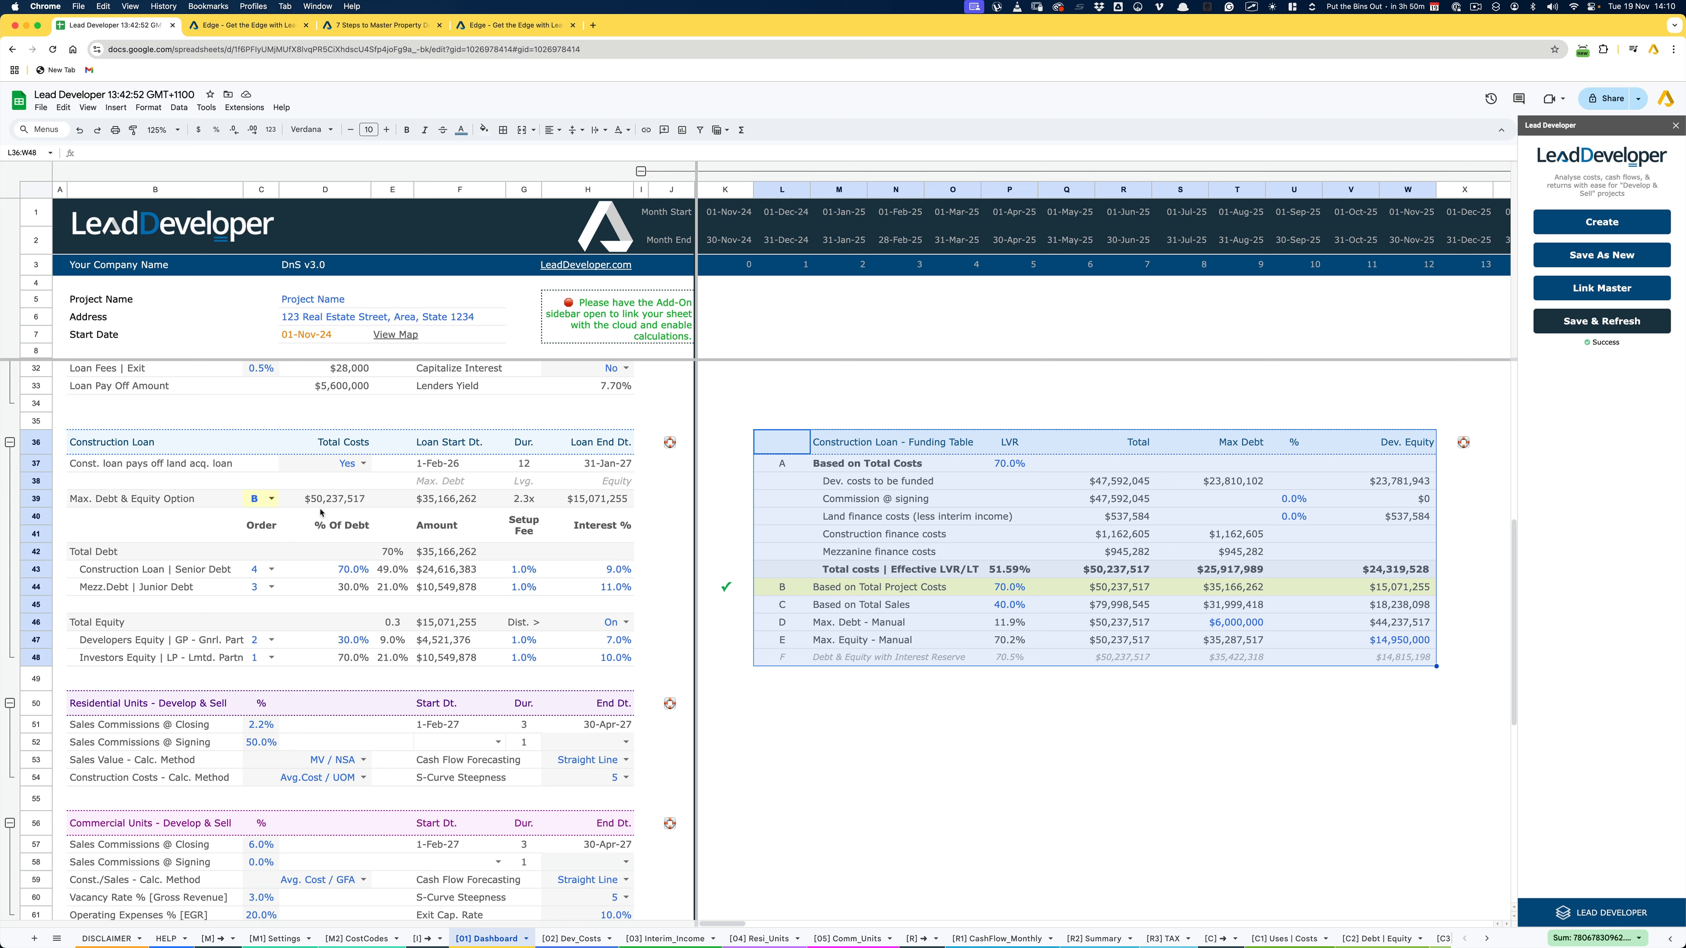
Check the choices offered for the "Const. loan pays off land acq. loan" setting in the Construction Loan section
left_click(321, 469)
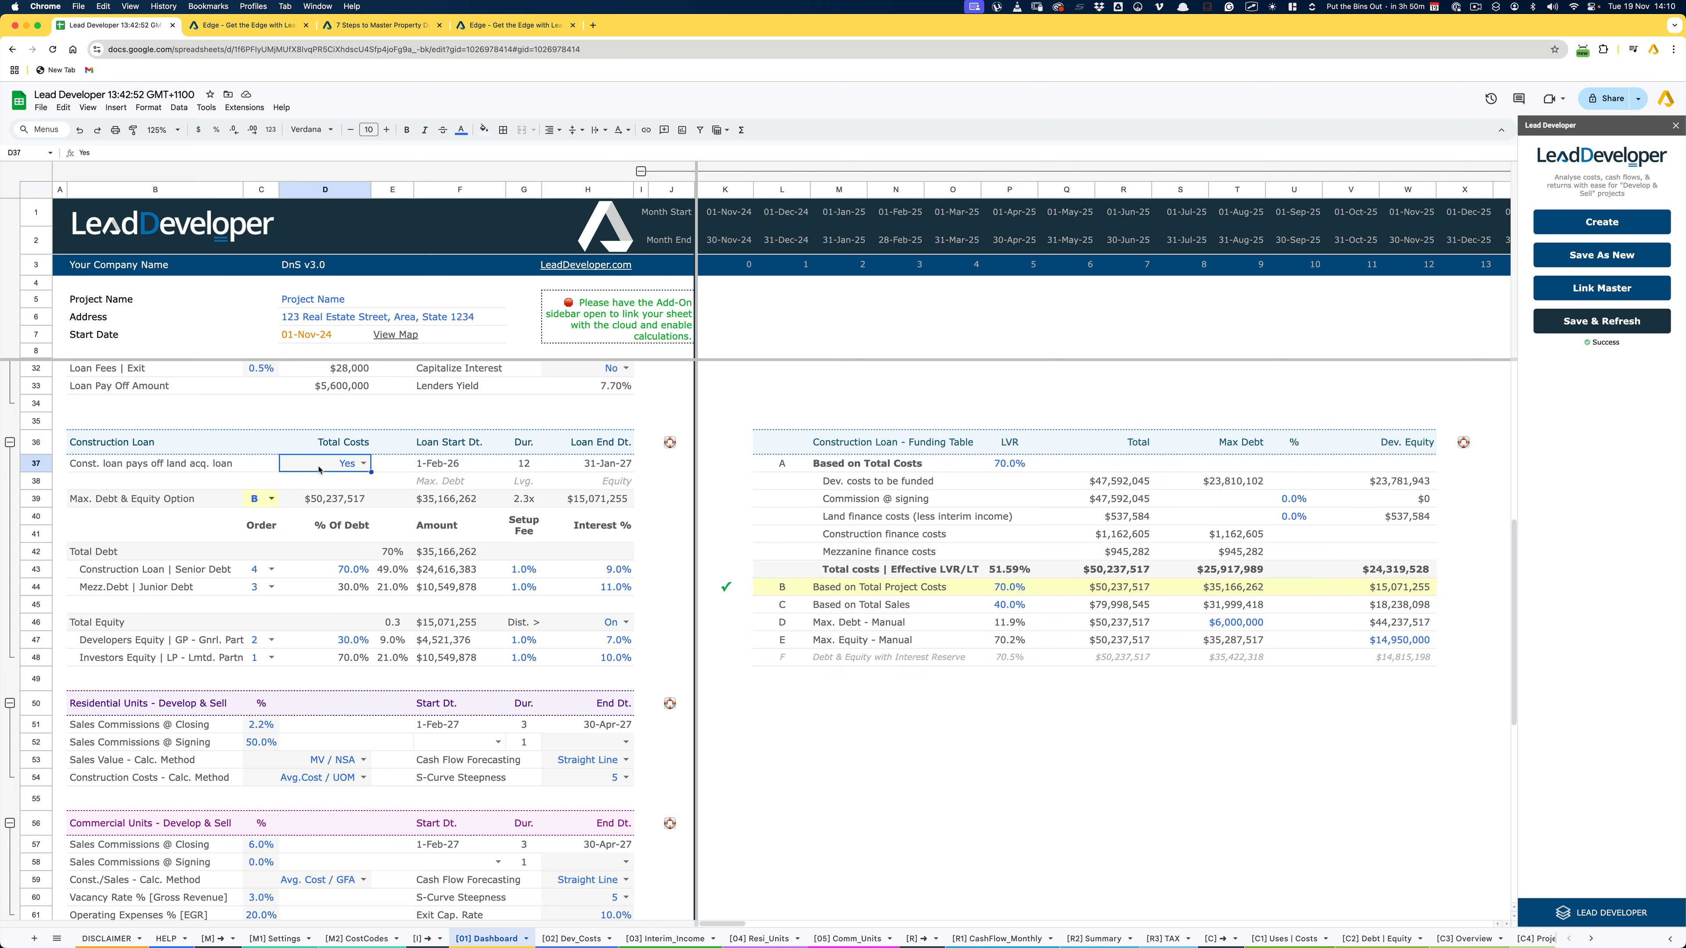
left_click(151, 468)
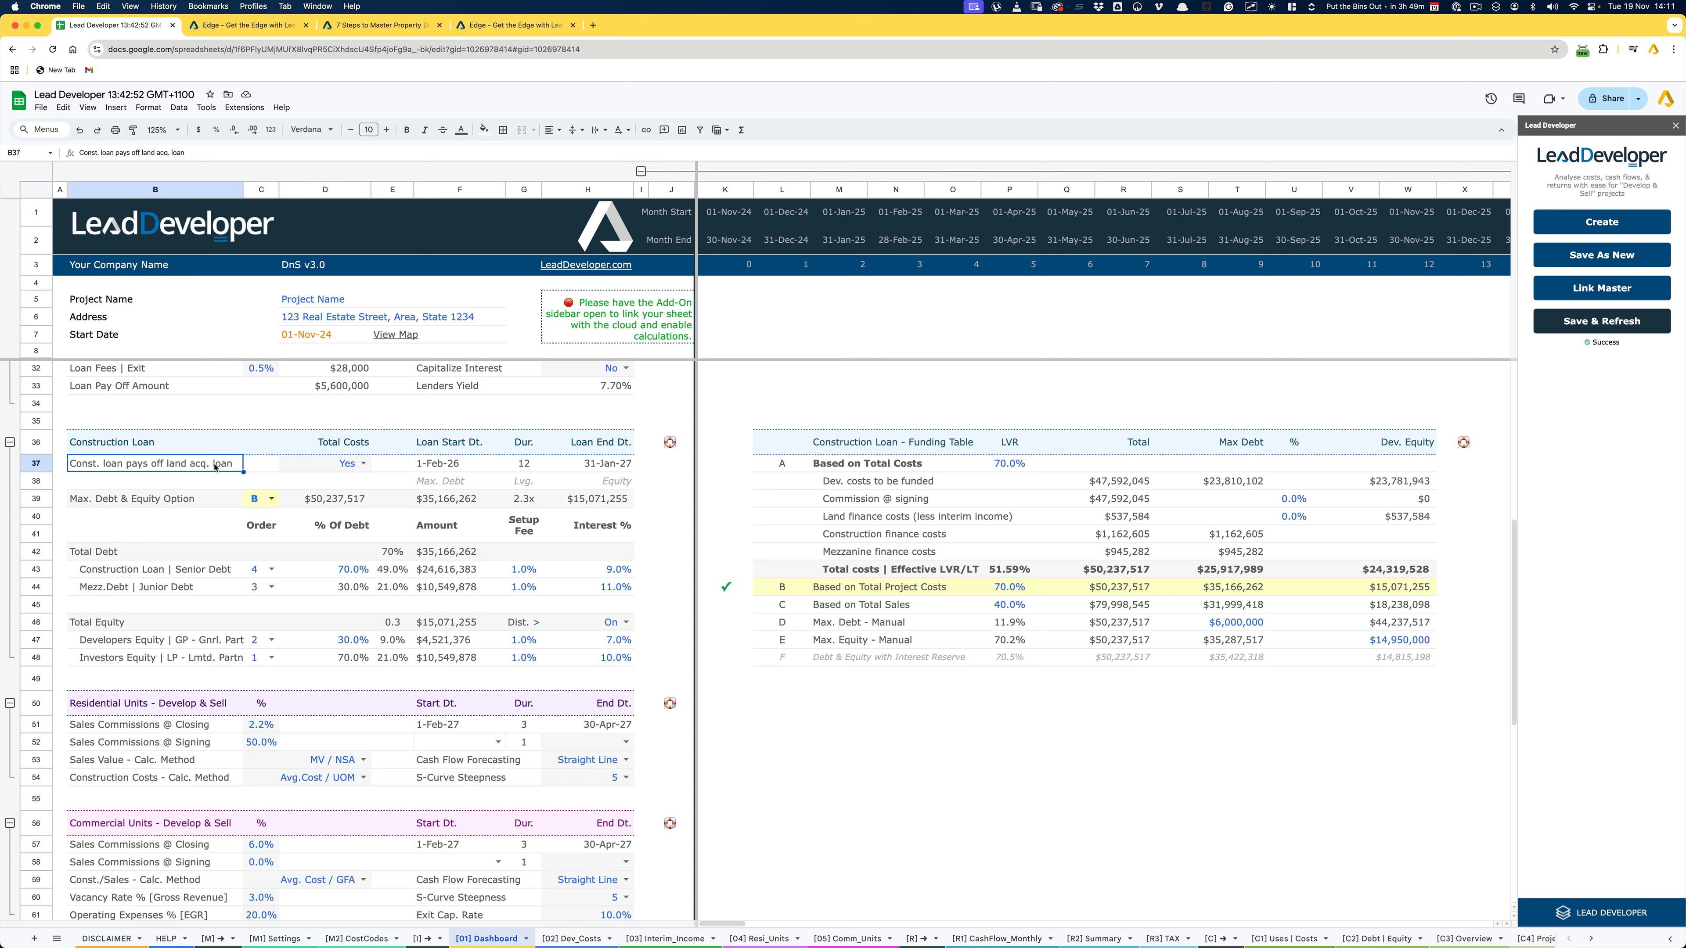
left_click(357, 467)
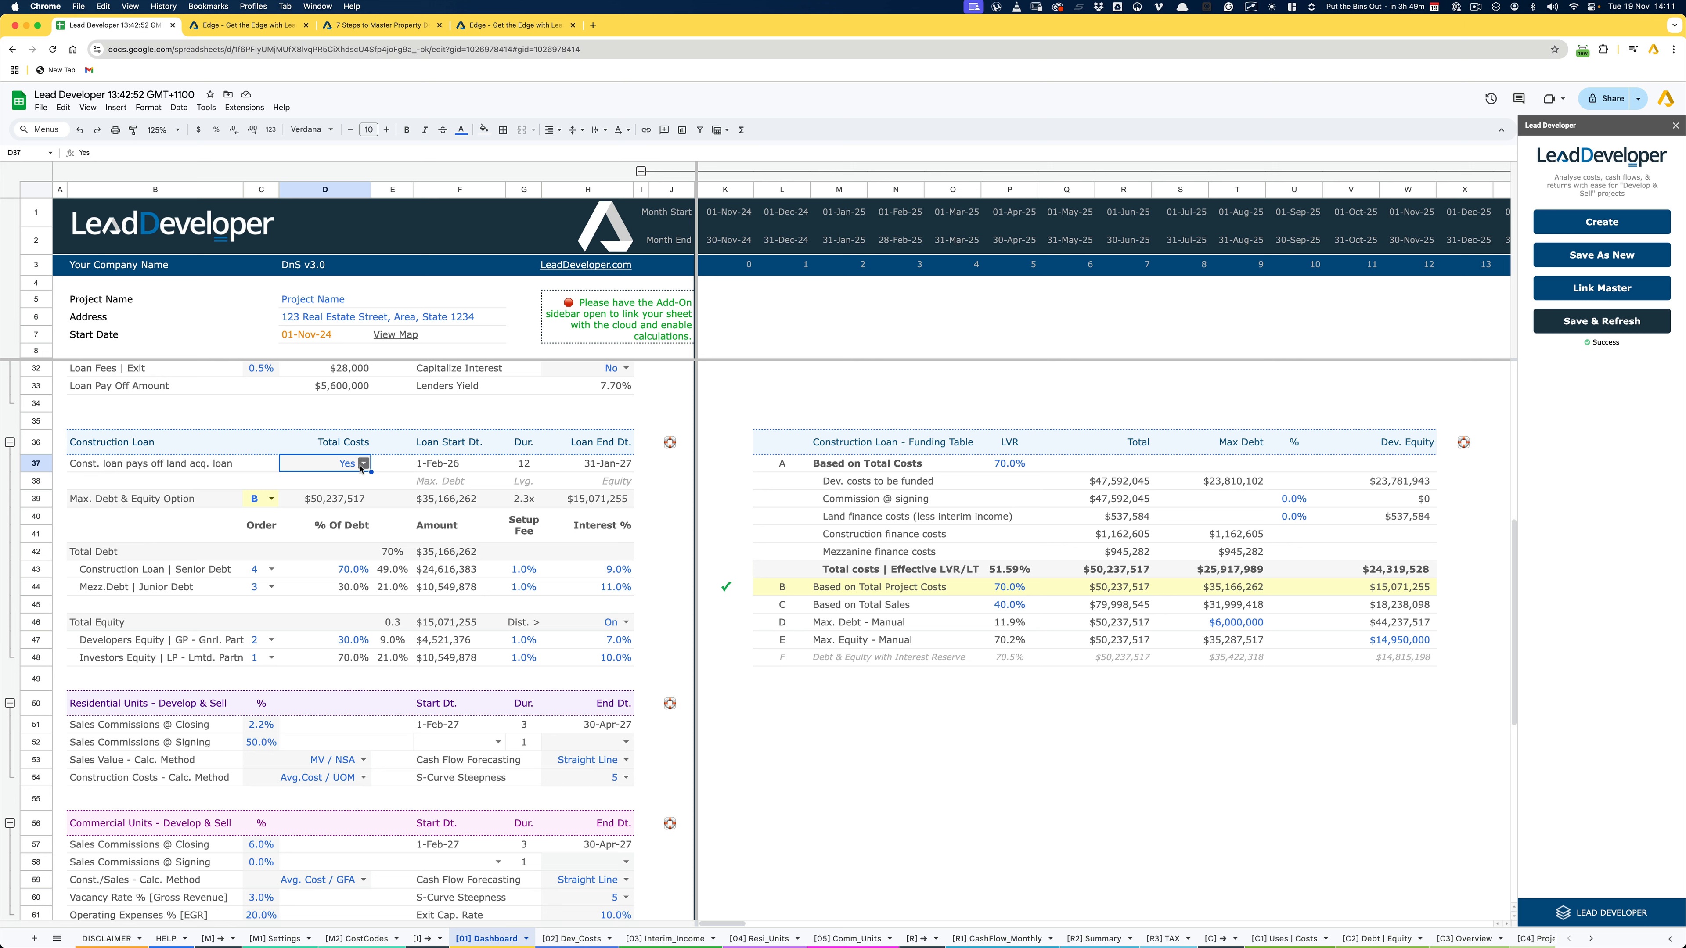
left_click(368, 466)
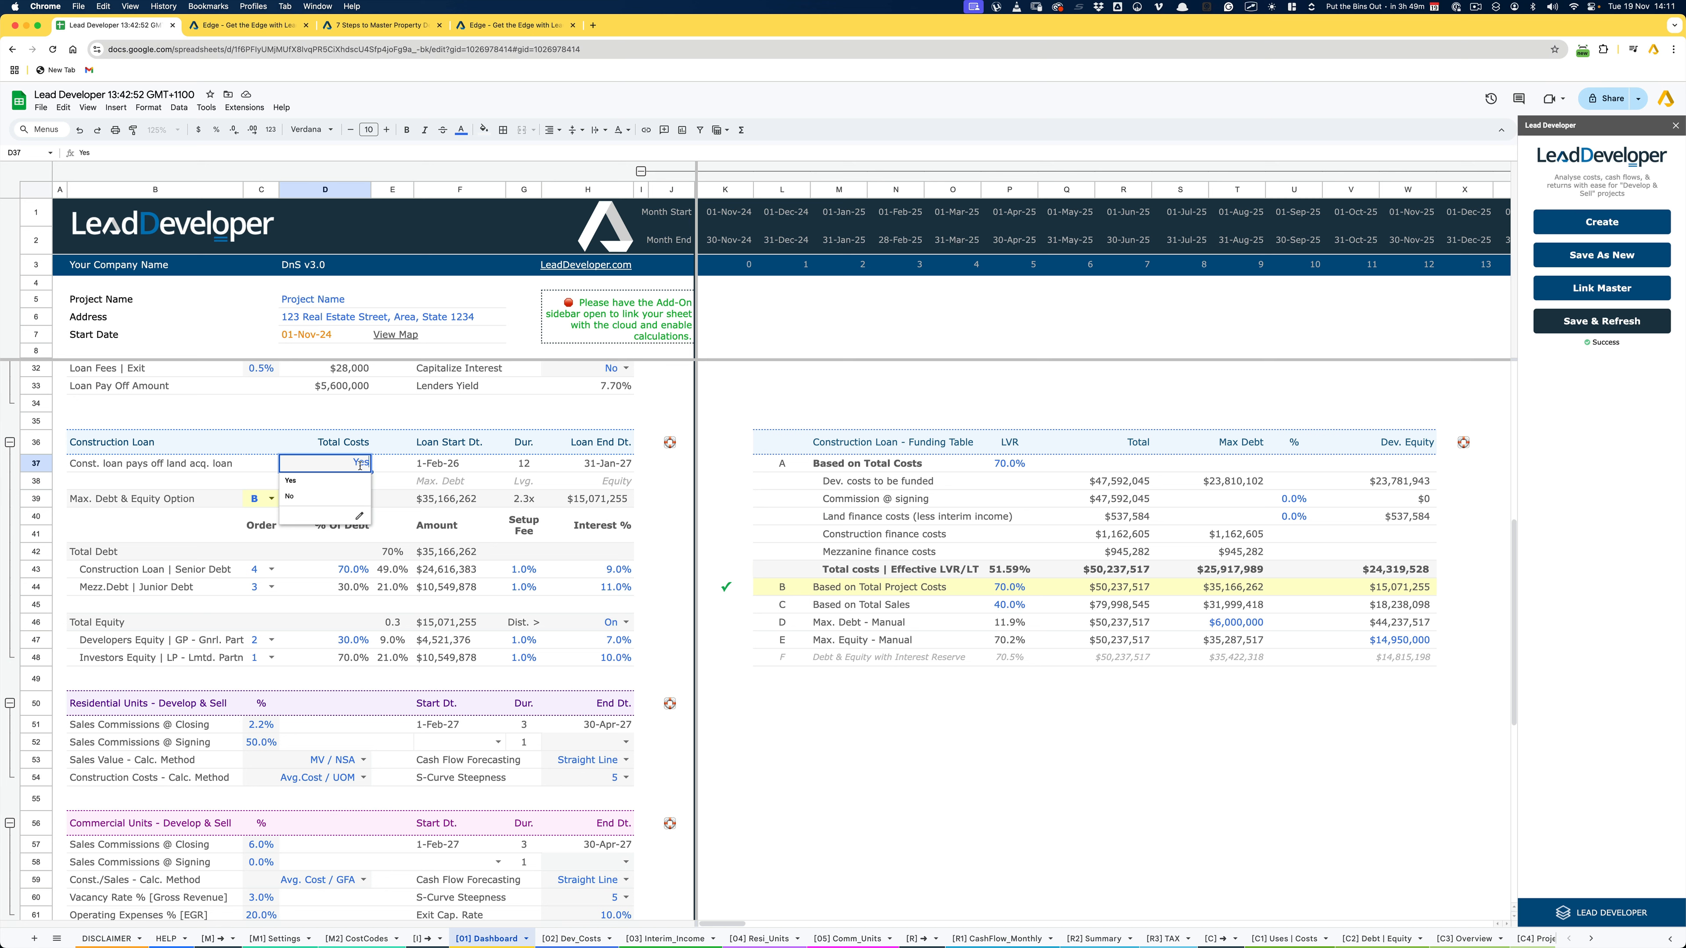
left_click(342, 487)
Switch the Land Acquisition Loan in the Project Planner to No, and return it to Yes
scroll(320, 587, "up", 3)
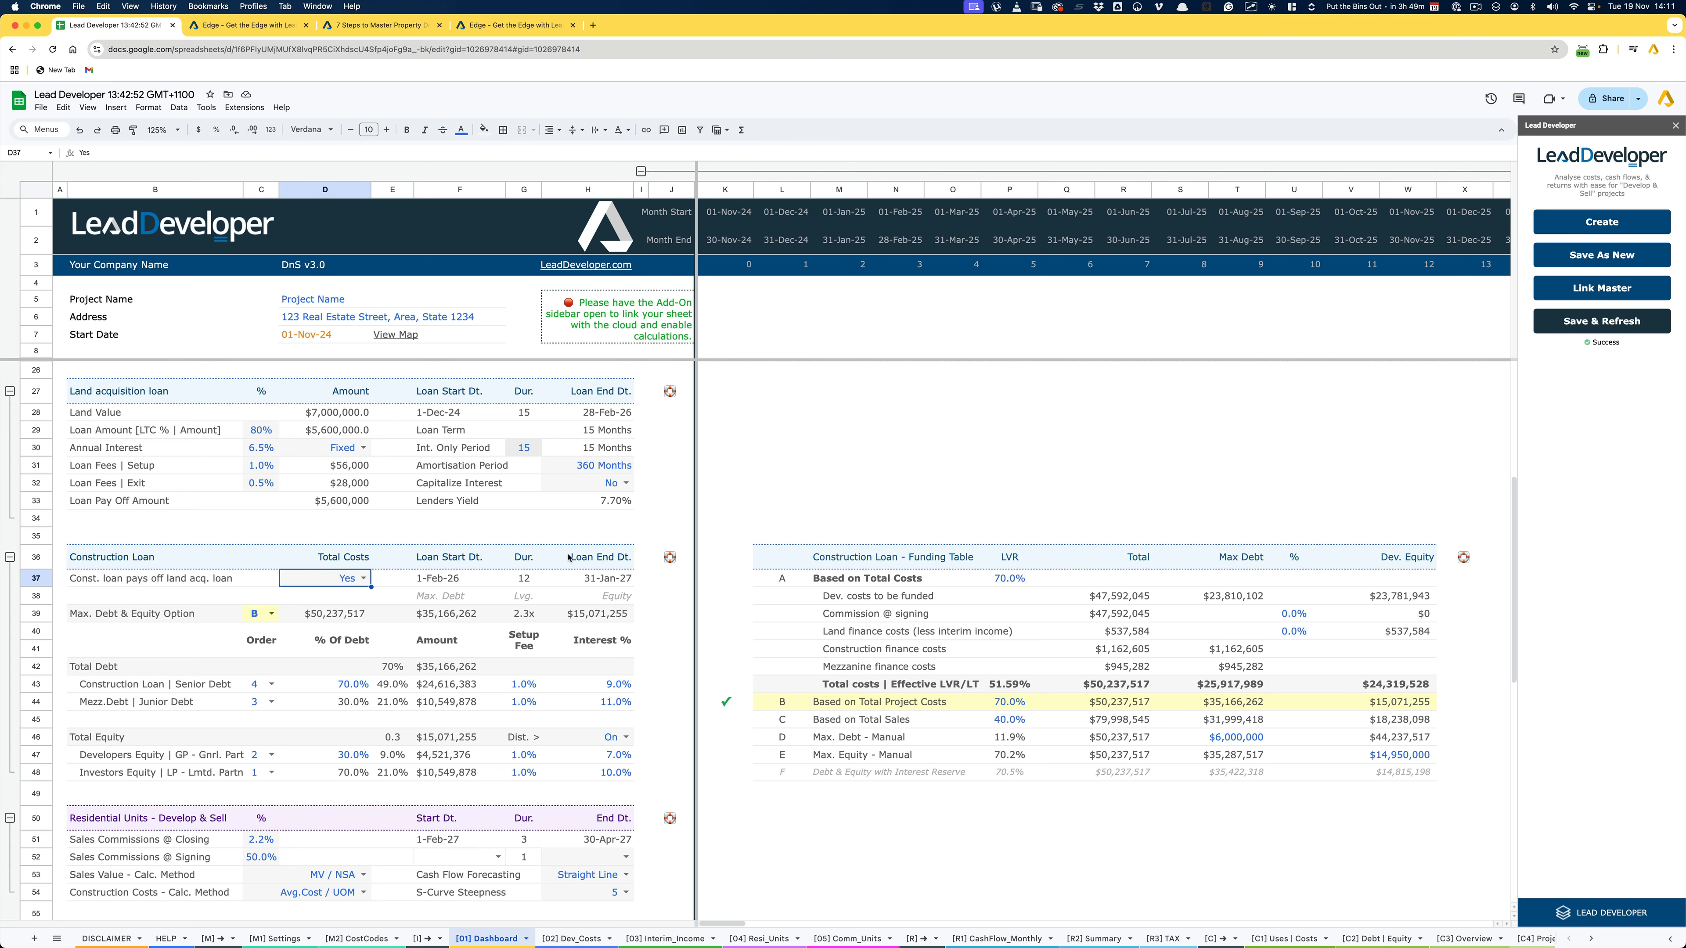
scroll(529, 532, "up", 6)
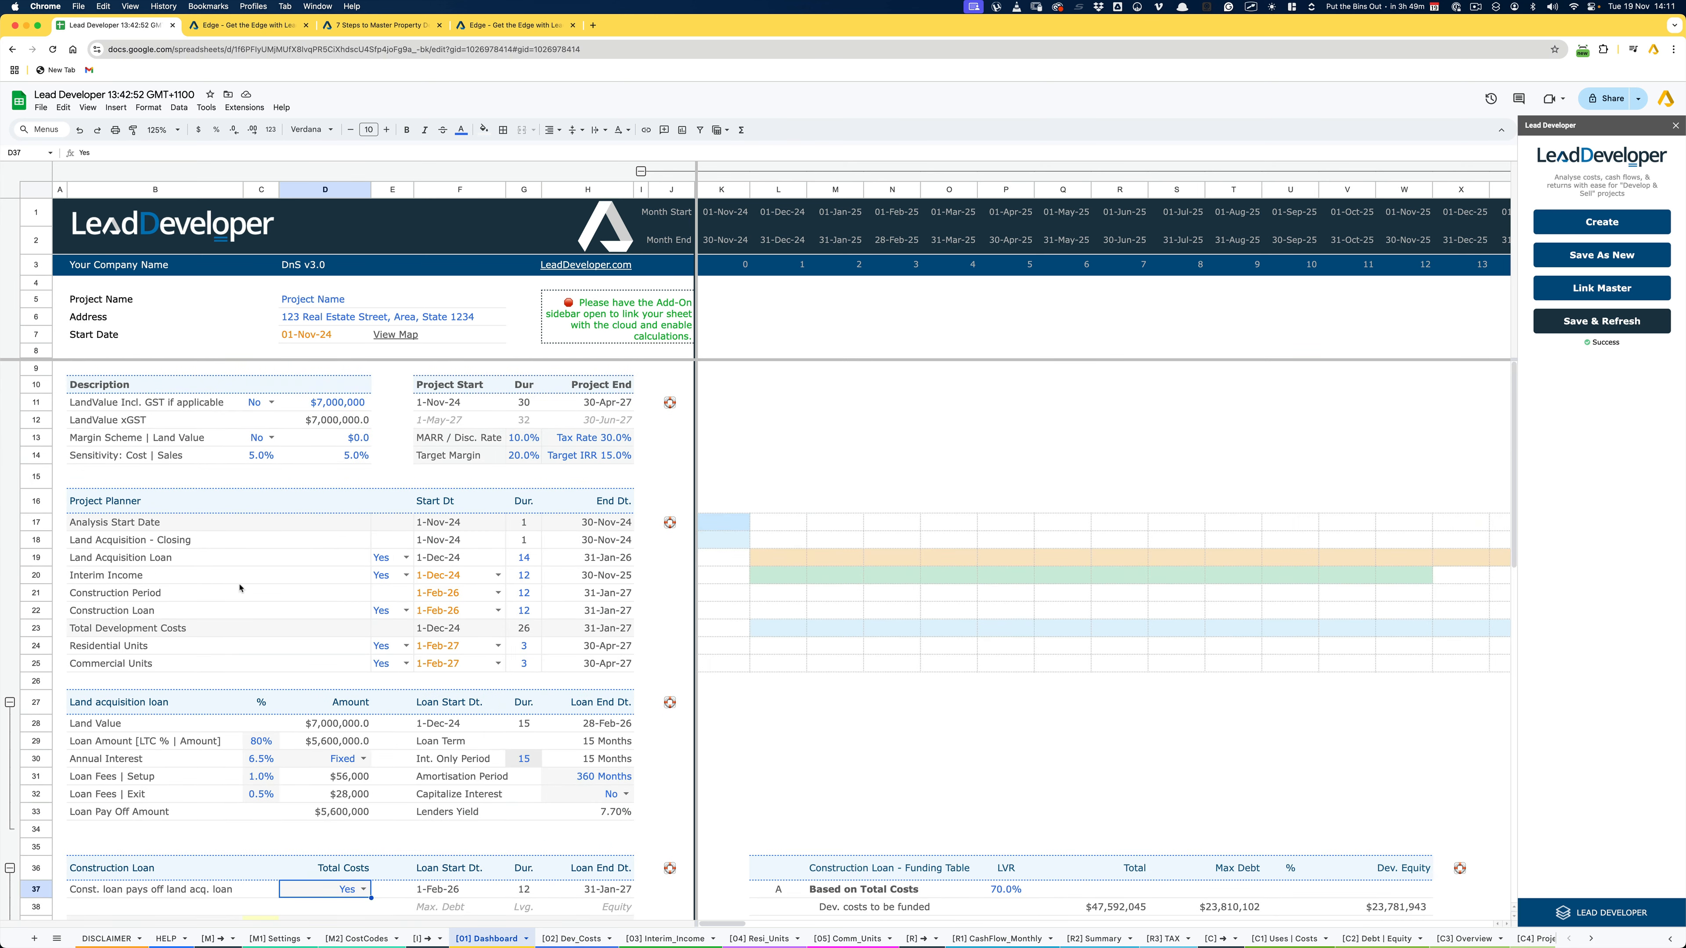
left_click(205, 560)
left_click(405, 558)
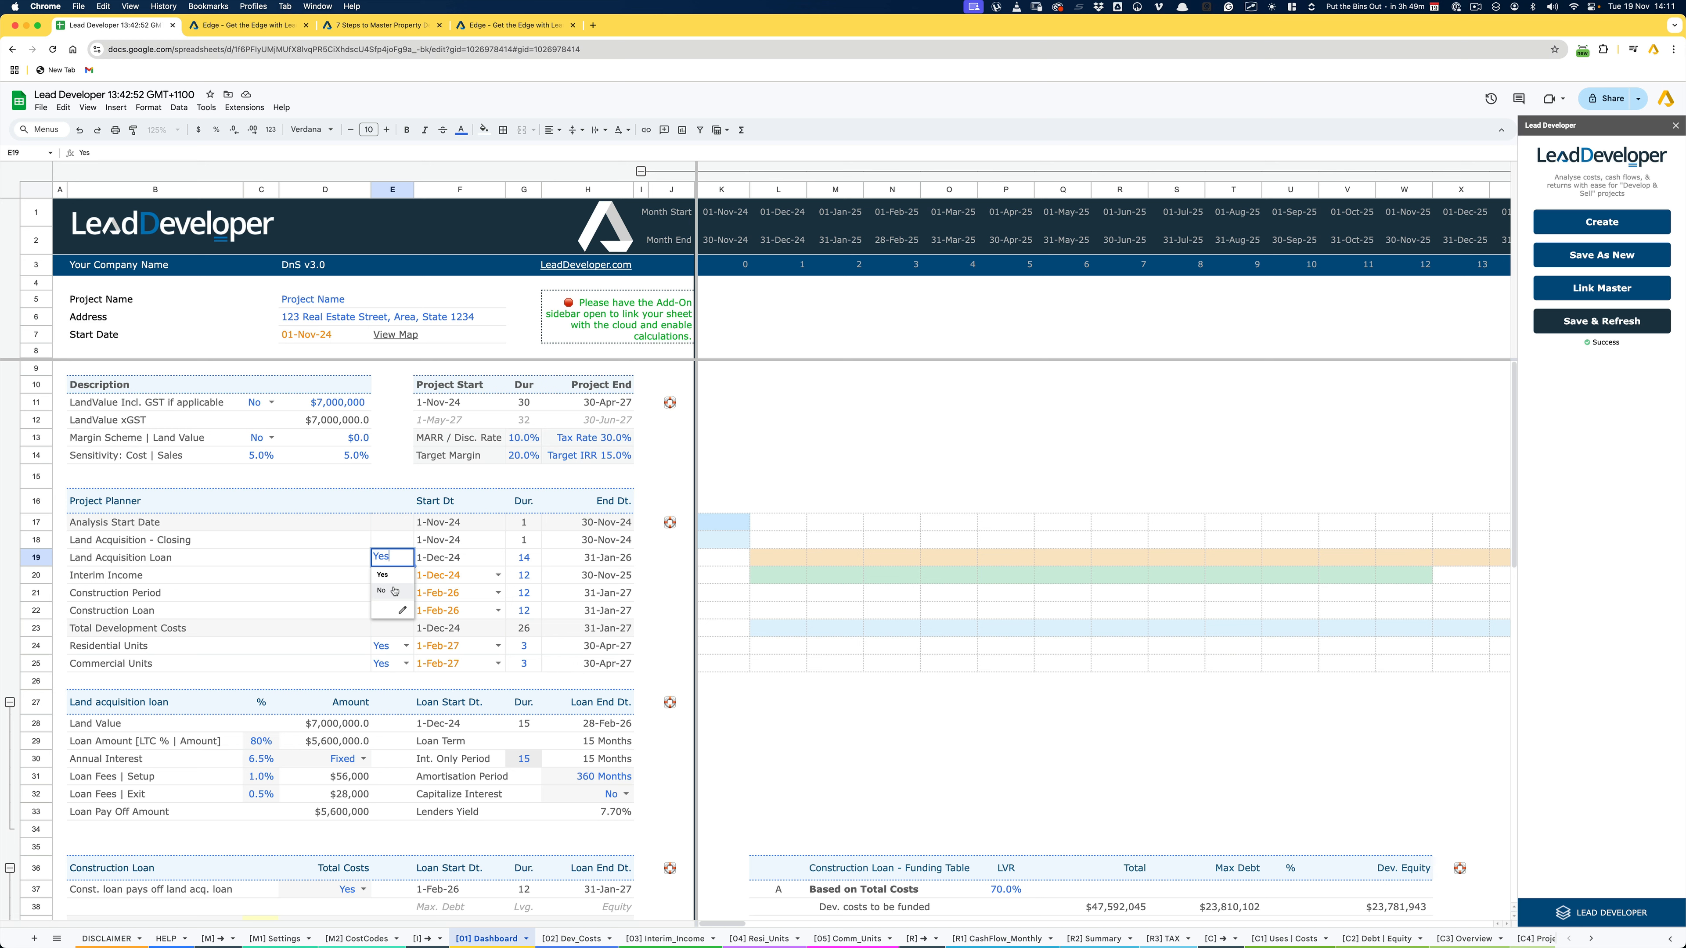
left_click(394, 591)
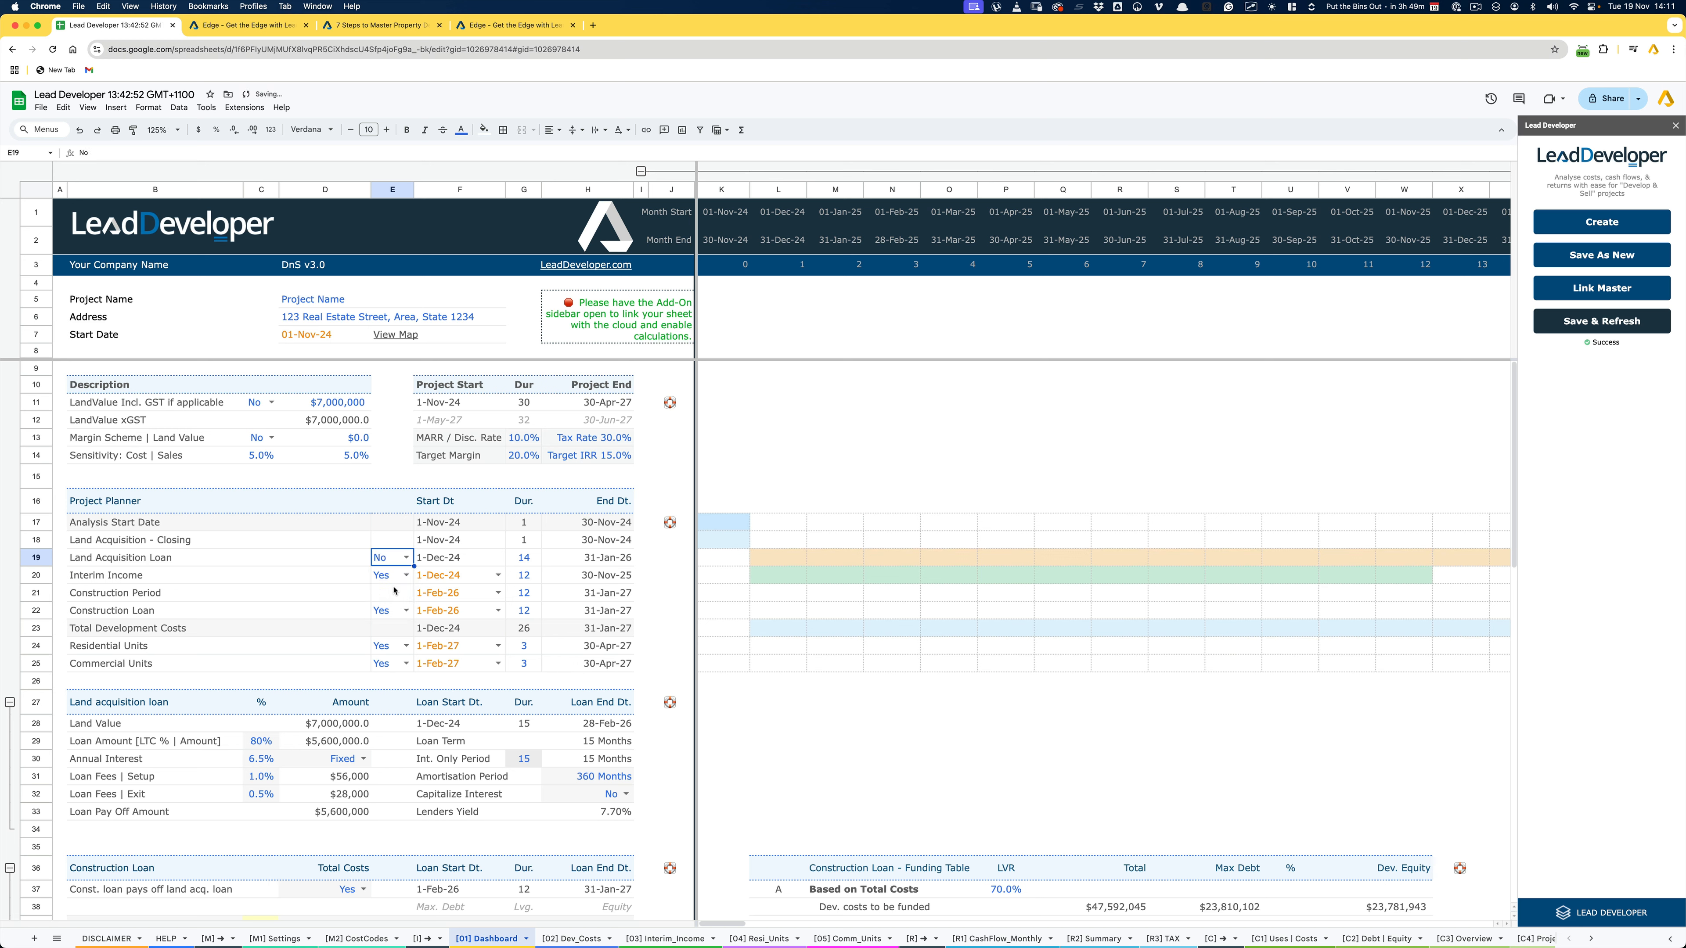
left_click(402, 555)
left_click(388, 575)
Set "Const. loan pays off land acq. loan" to No and examine the Land Acquisition Loan row and duration in the Project Planner
scroll(379, 560, "down", 3)
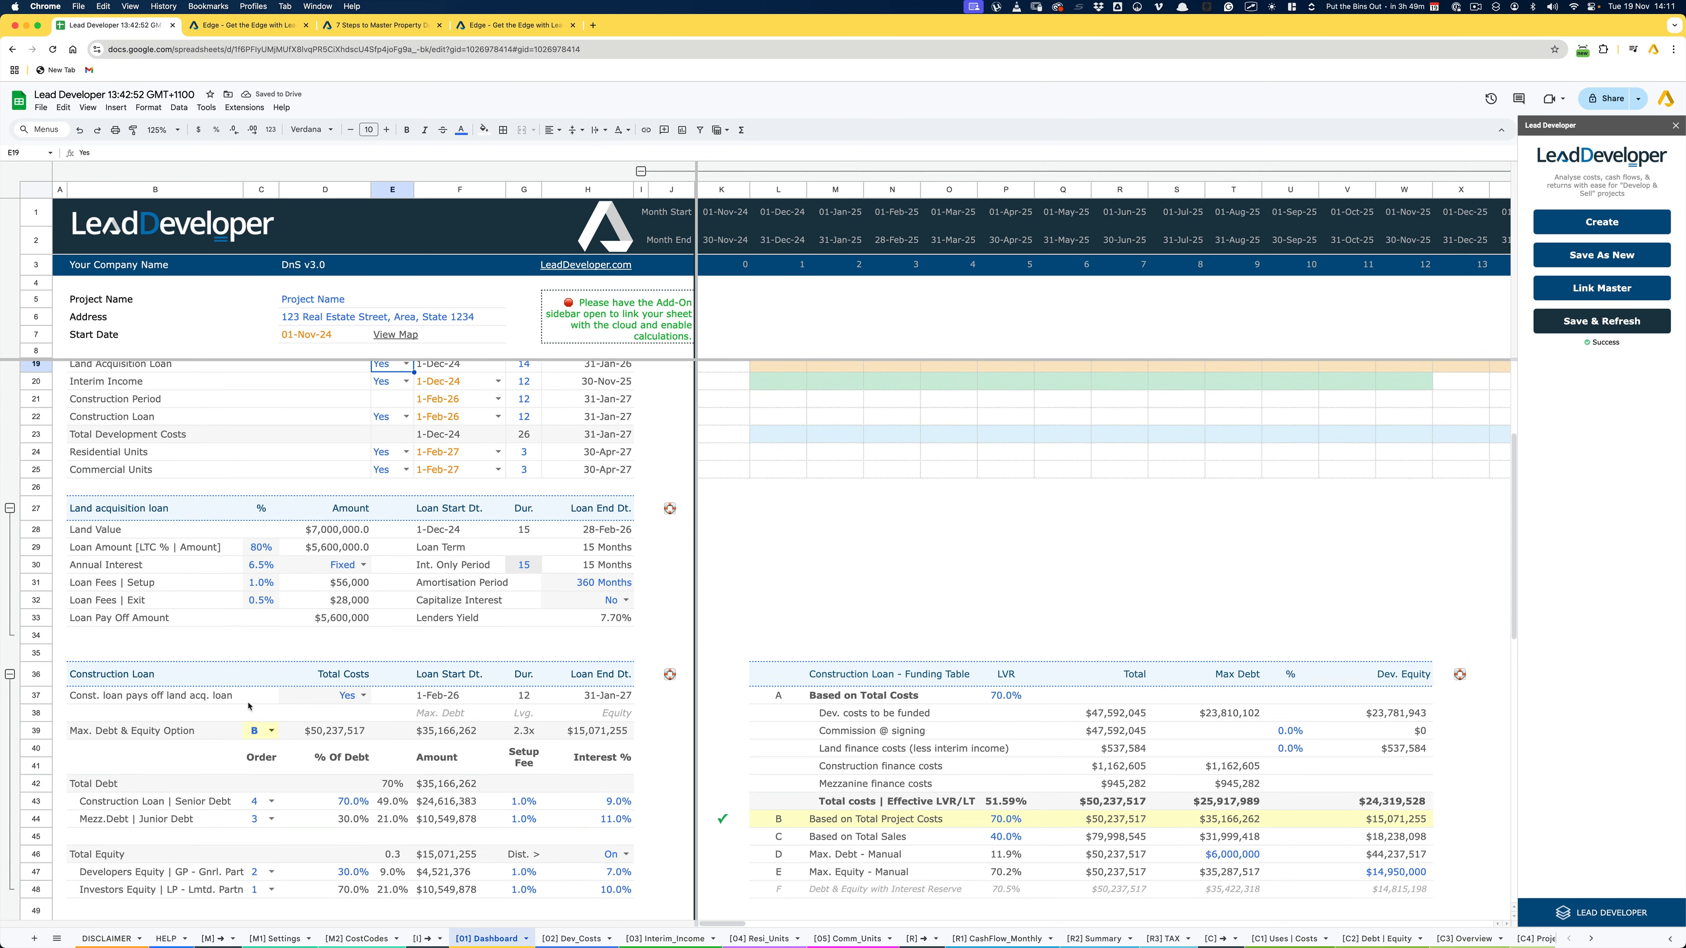
left_click(172, 702)
left_click(325, 703)
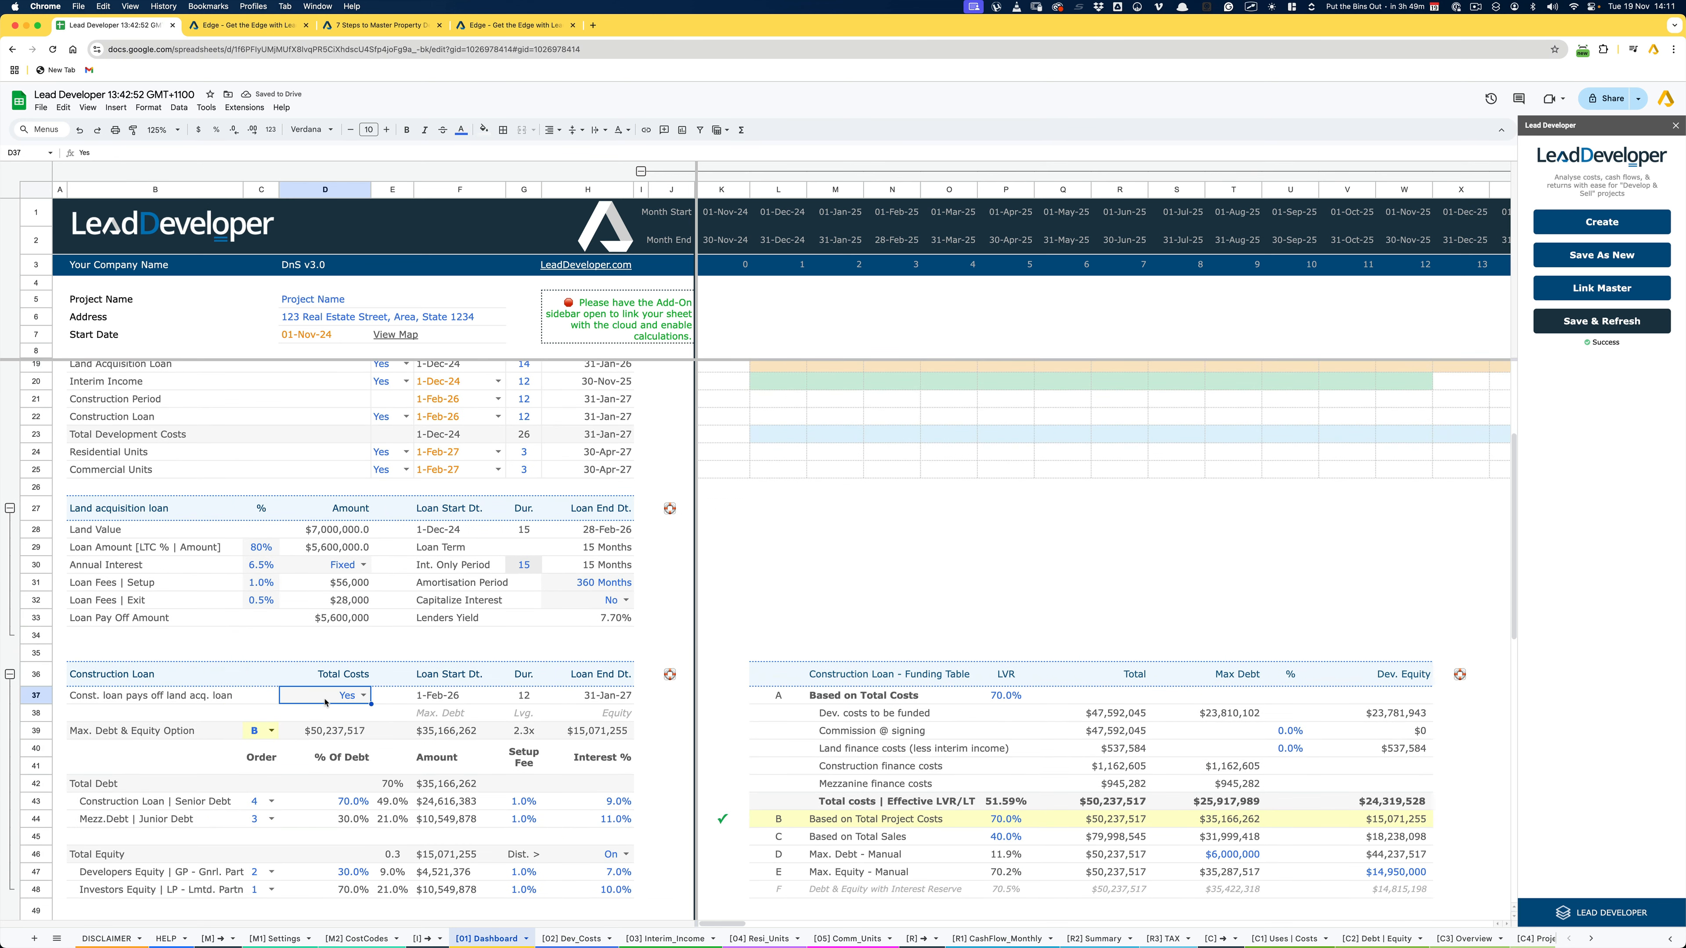
left_click(328, 703)
left_click(329, 729)
scroll(405, 722, "up", 3)
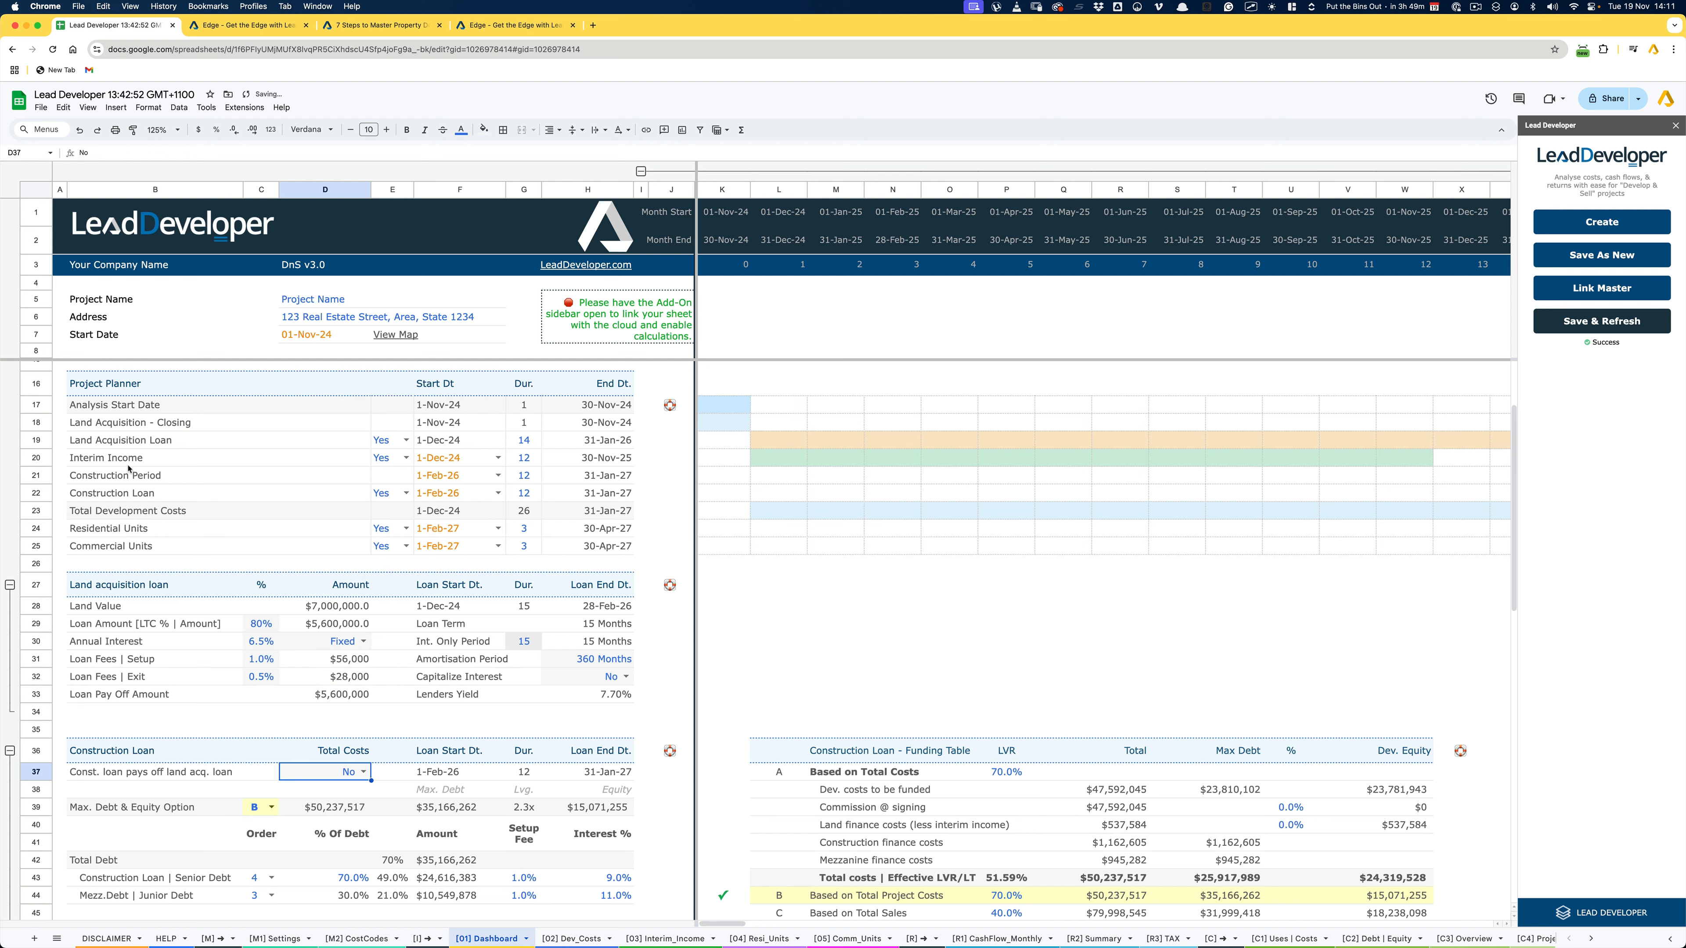
left_click(128, 465)
left_click(39, 440)
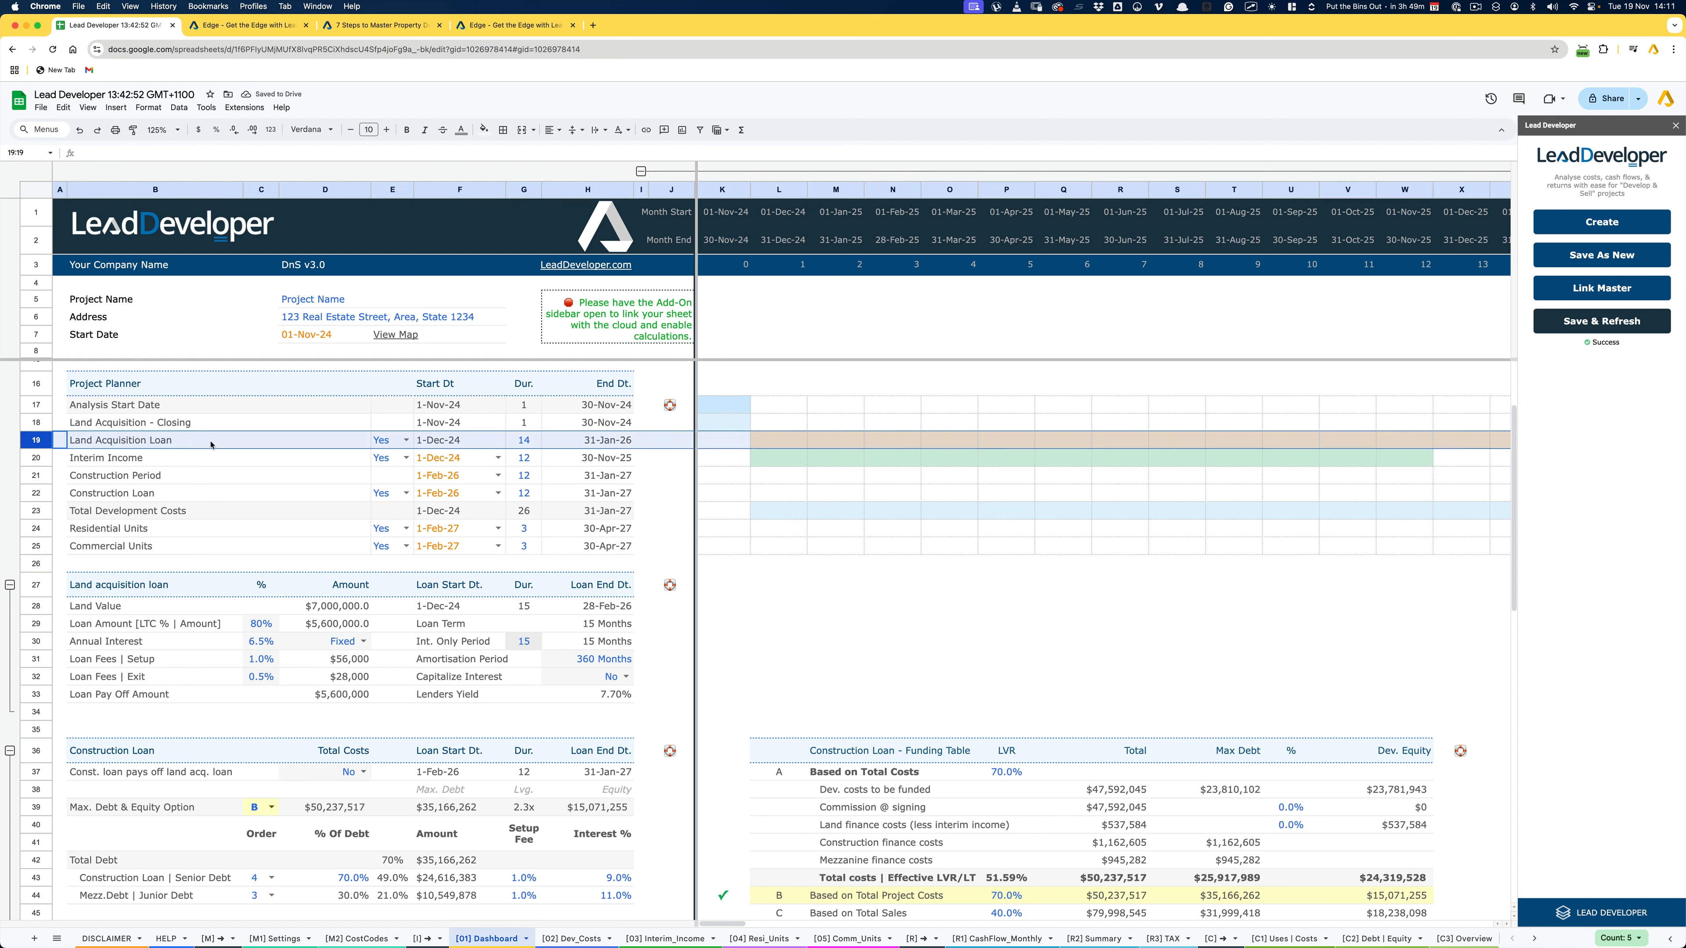
left_click(523, 442)
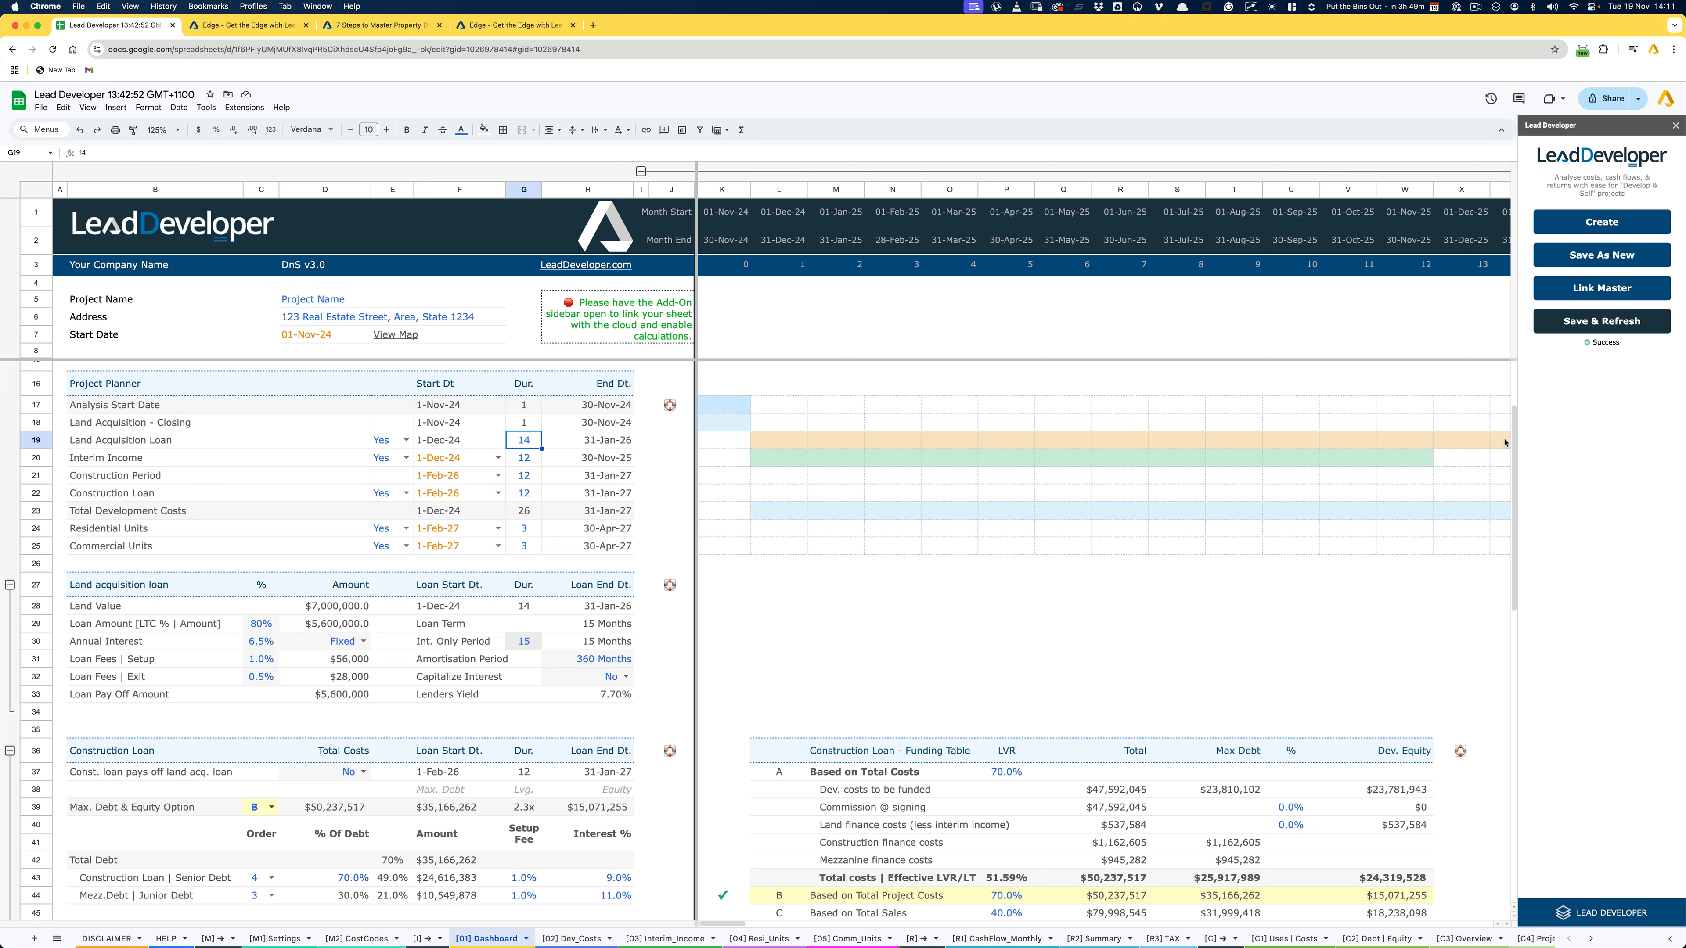
Set "Const. loan pays off land acq. loan" back to Yes in the Construction Loan section
scroll(441, 576, "up", 3)
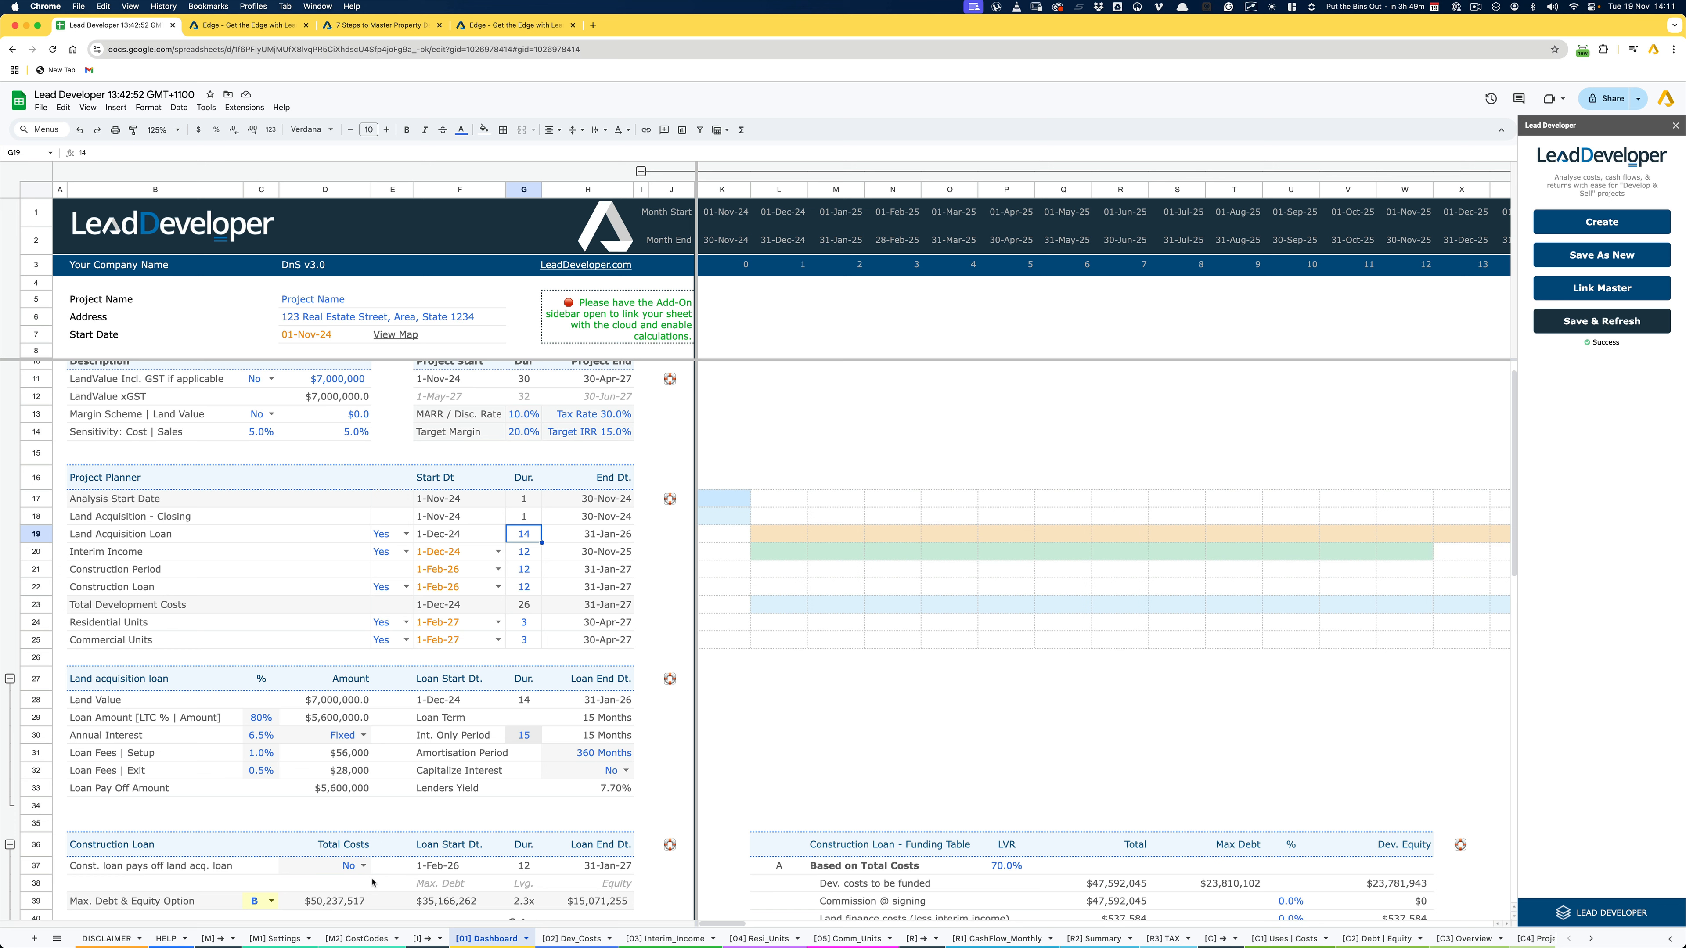
left_click(362, 865)
left_click(323, 849)
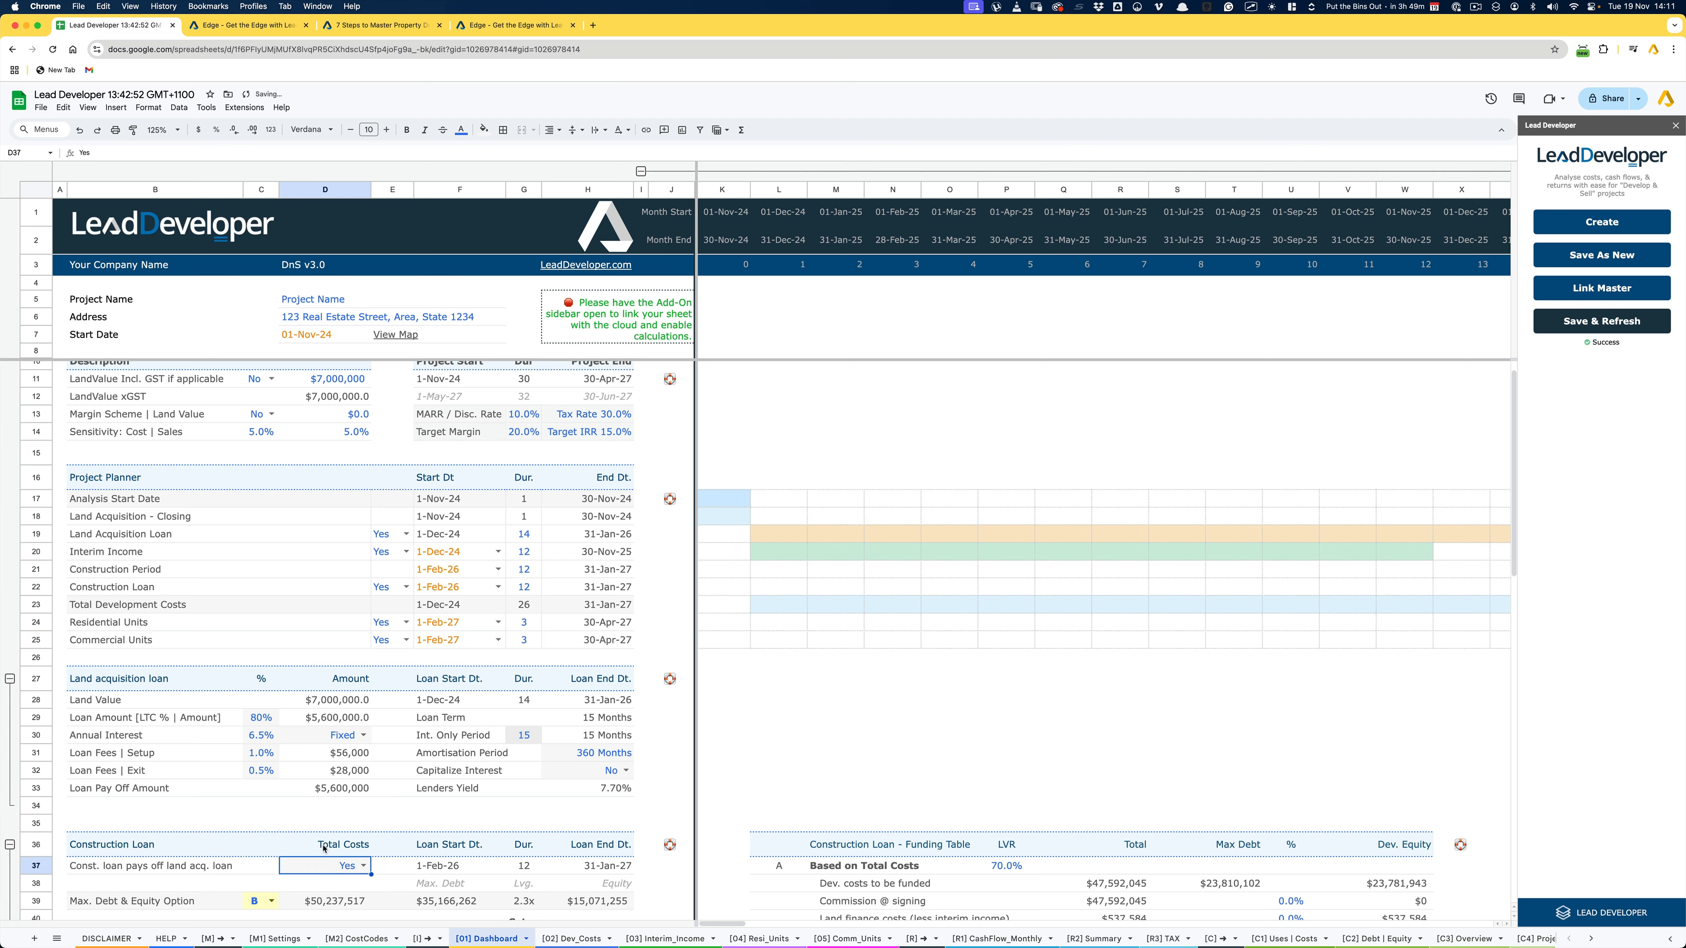
Examine the Max. Debt & Equity Option choices and row amounts alongside options A to E in the Construction Loan - Funding Table
scroll(598, 513, "down", 12)
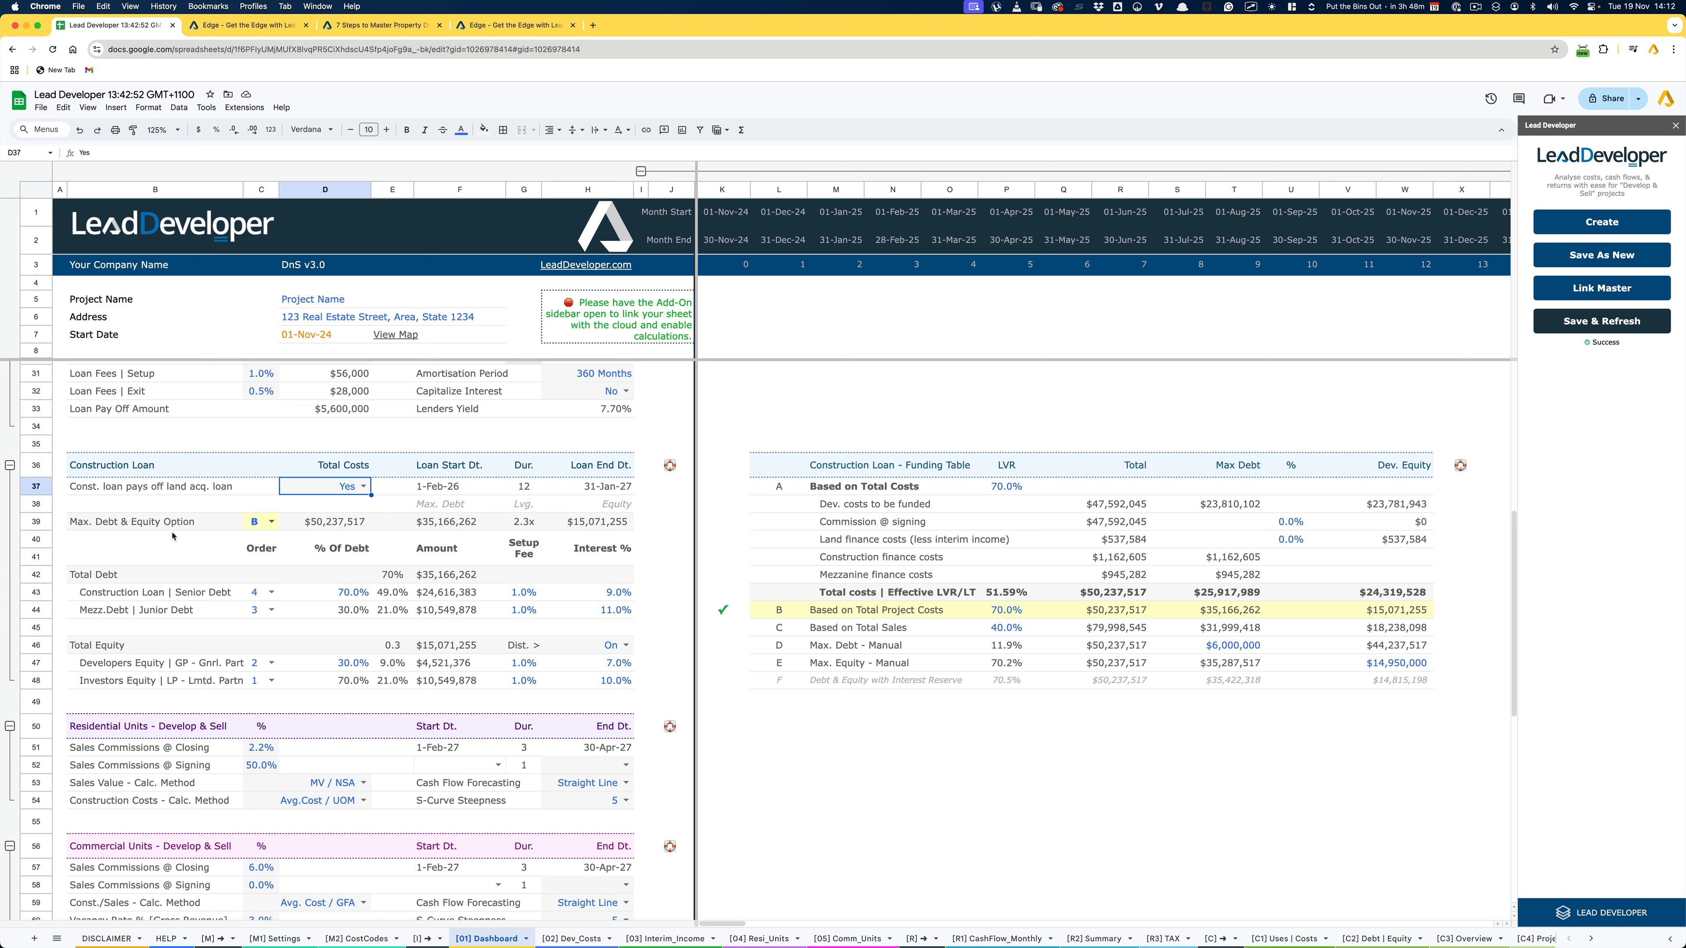
left_click(154, 523)
left_click(265, 520)
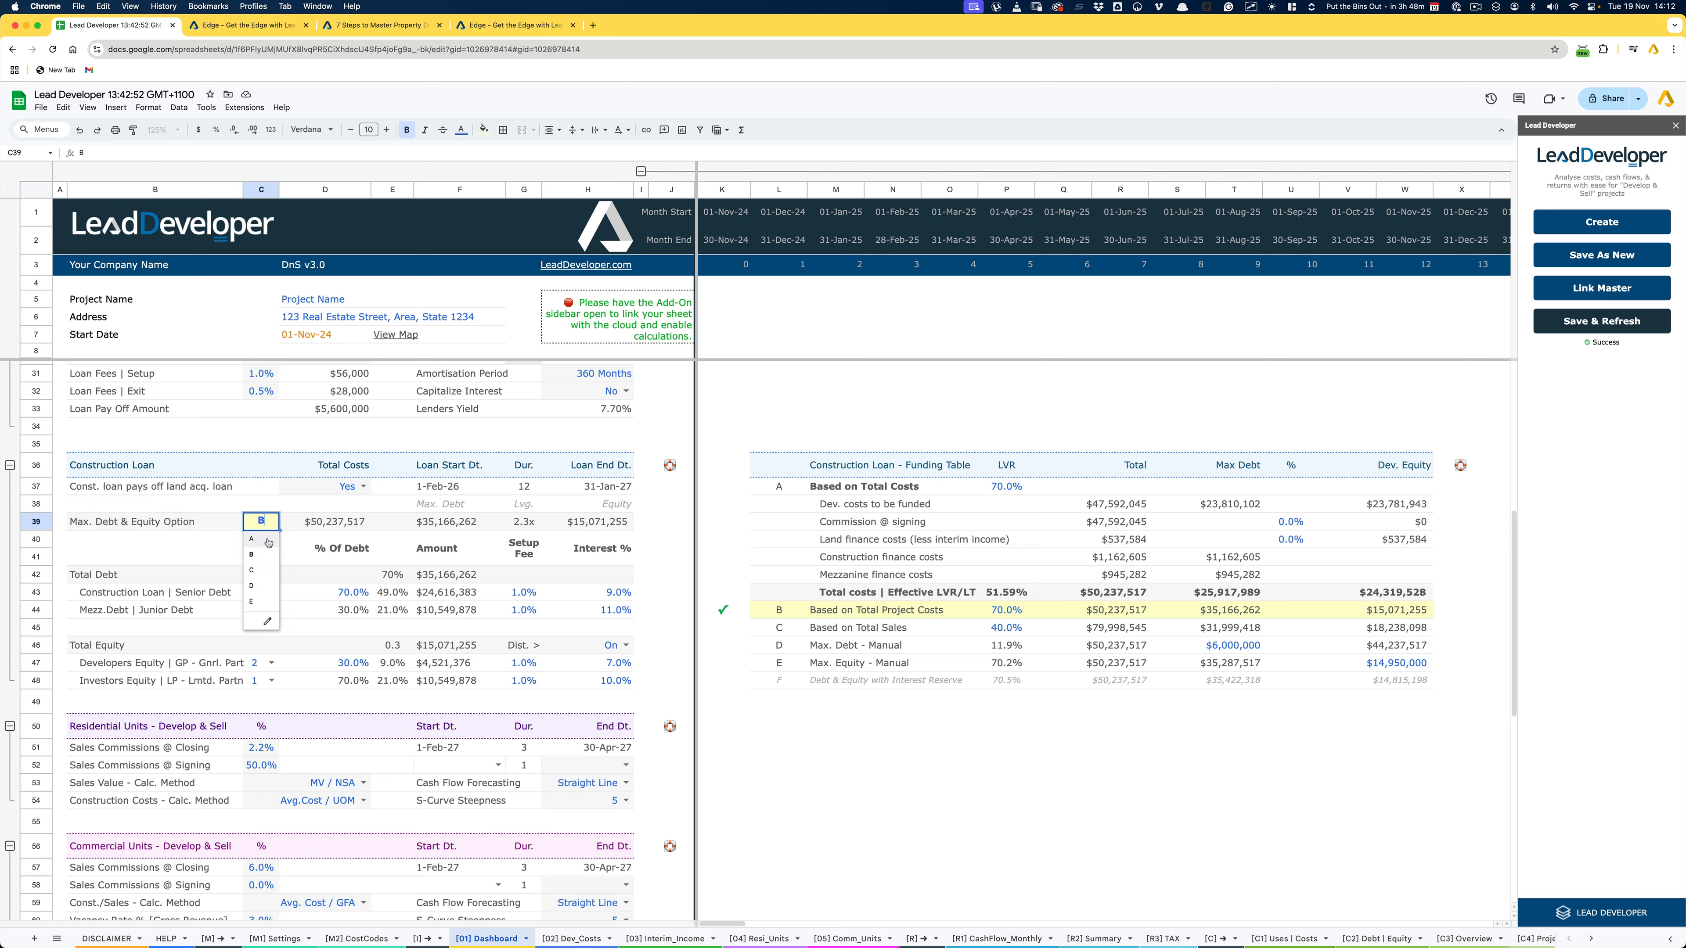
left_click_drag(778, 486, 772, 667)
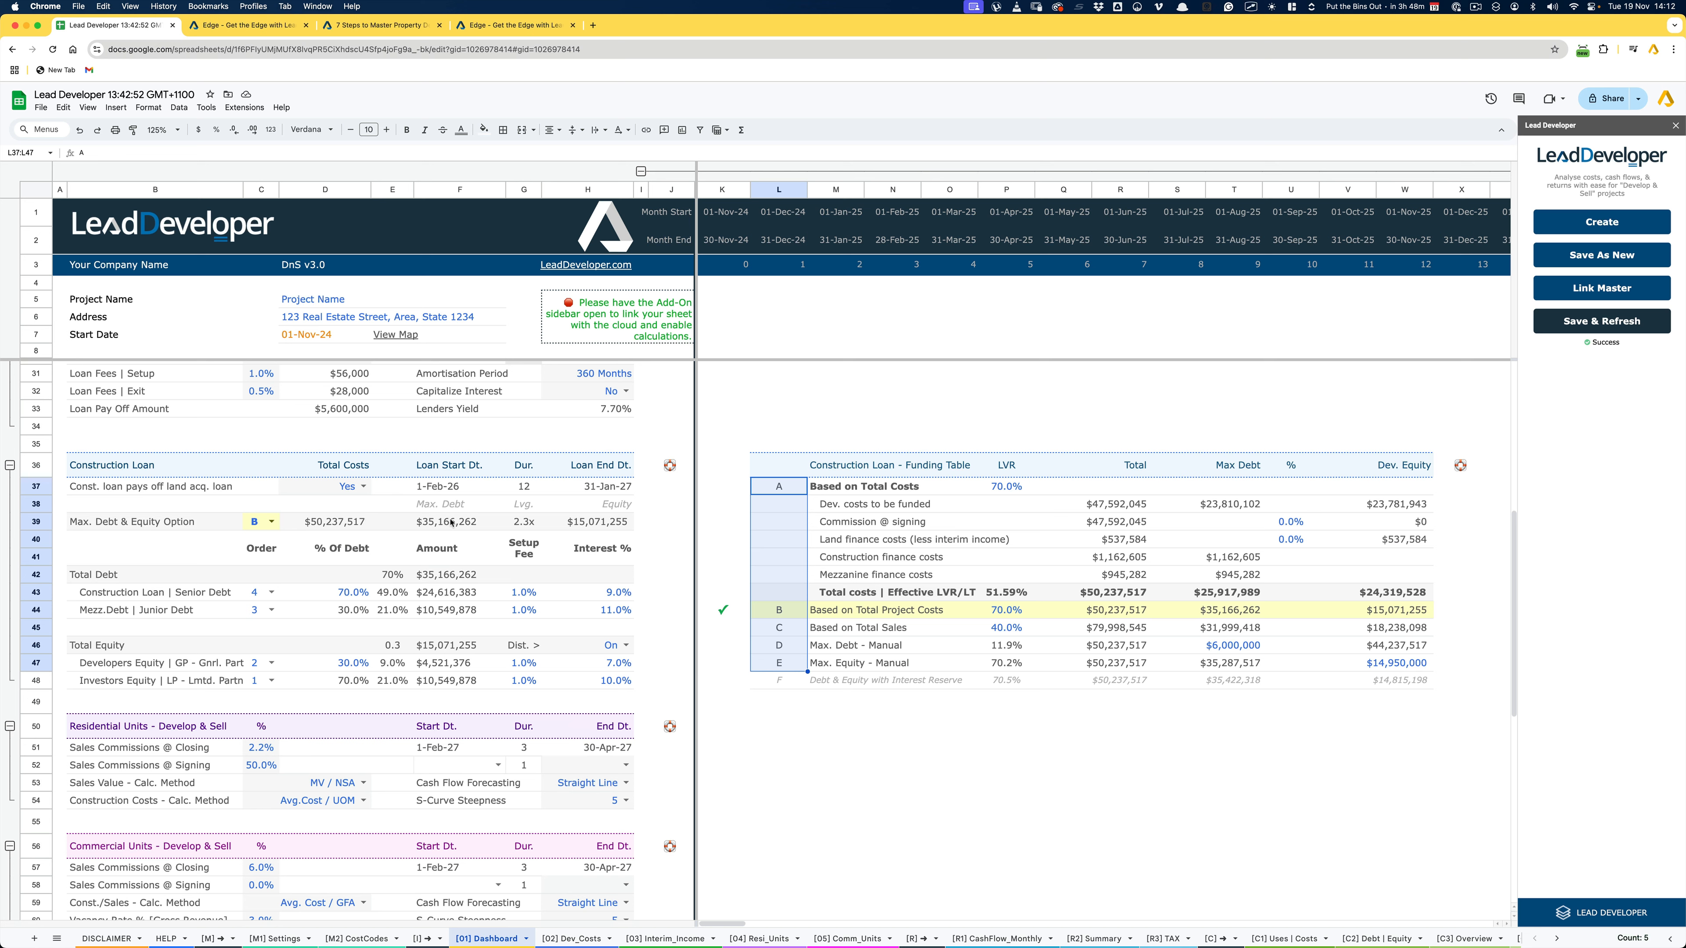
left_click_drag(454, 506, 588, 523)
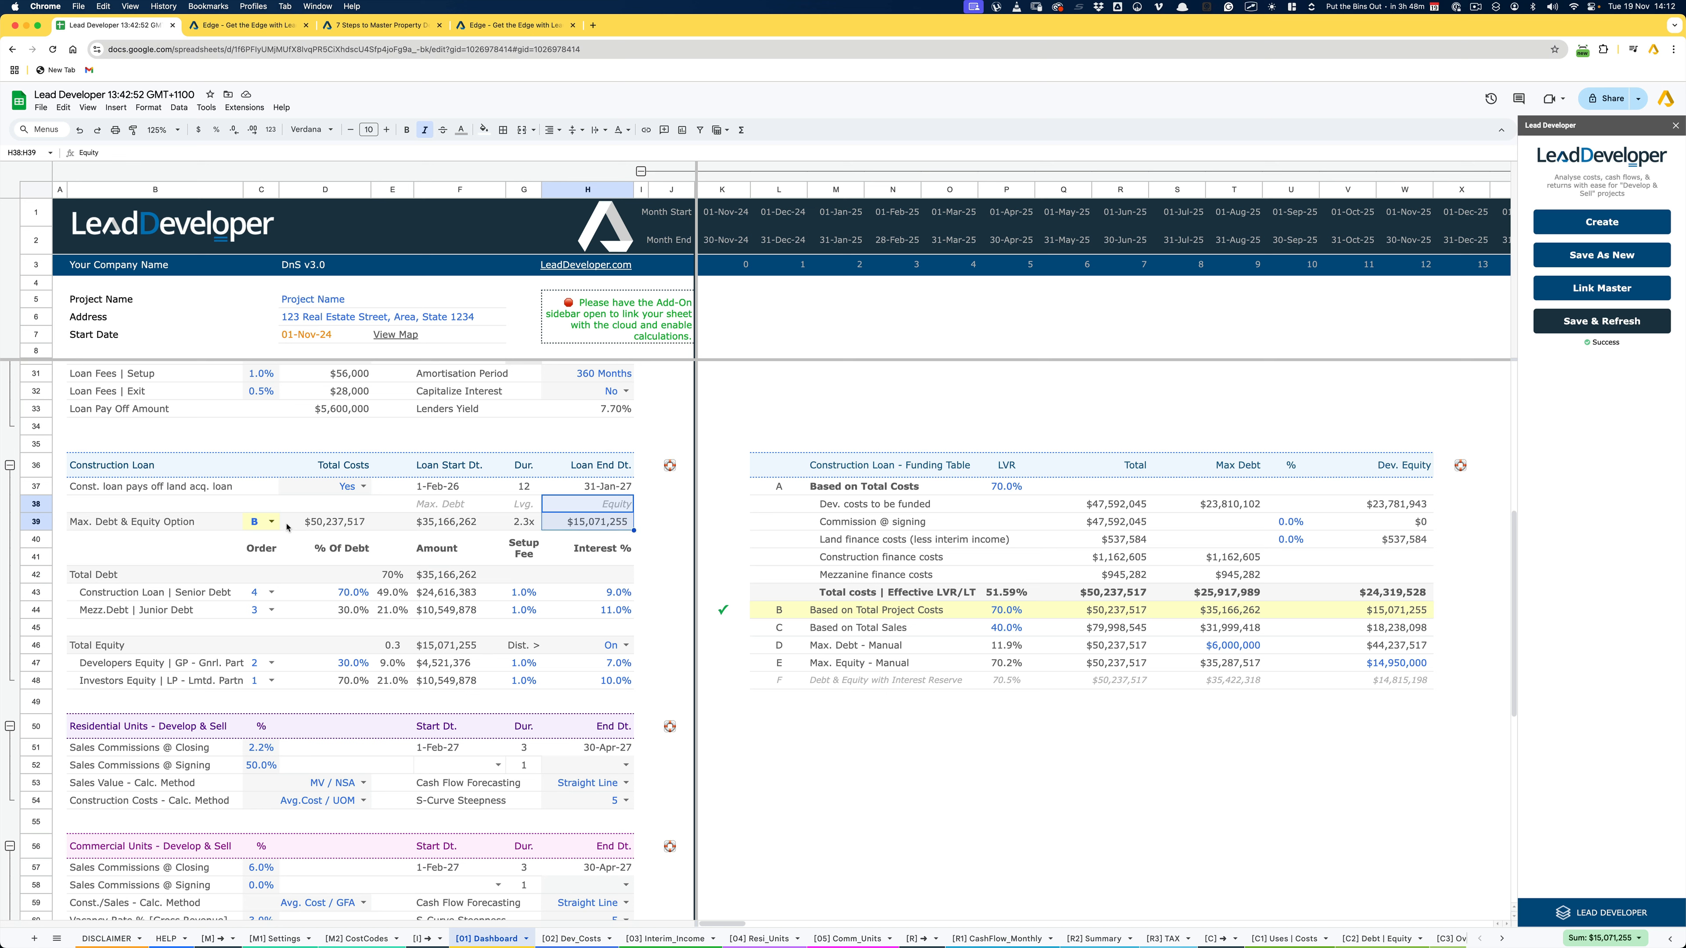
left_click_drag(94, 525, 590, 522)
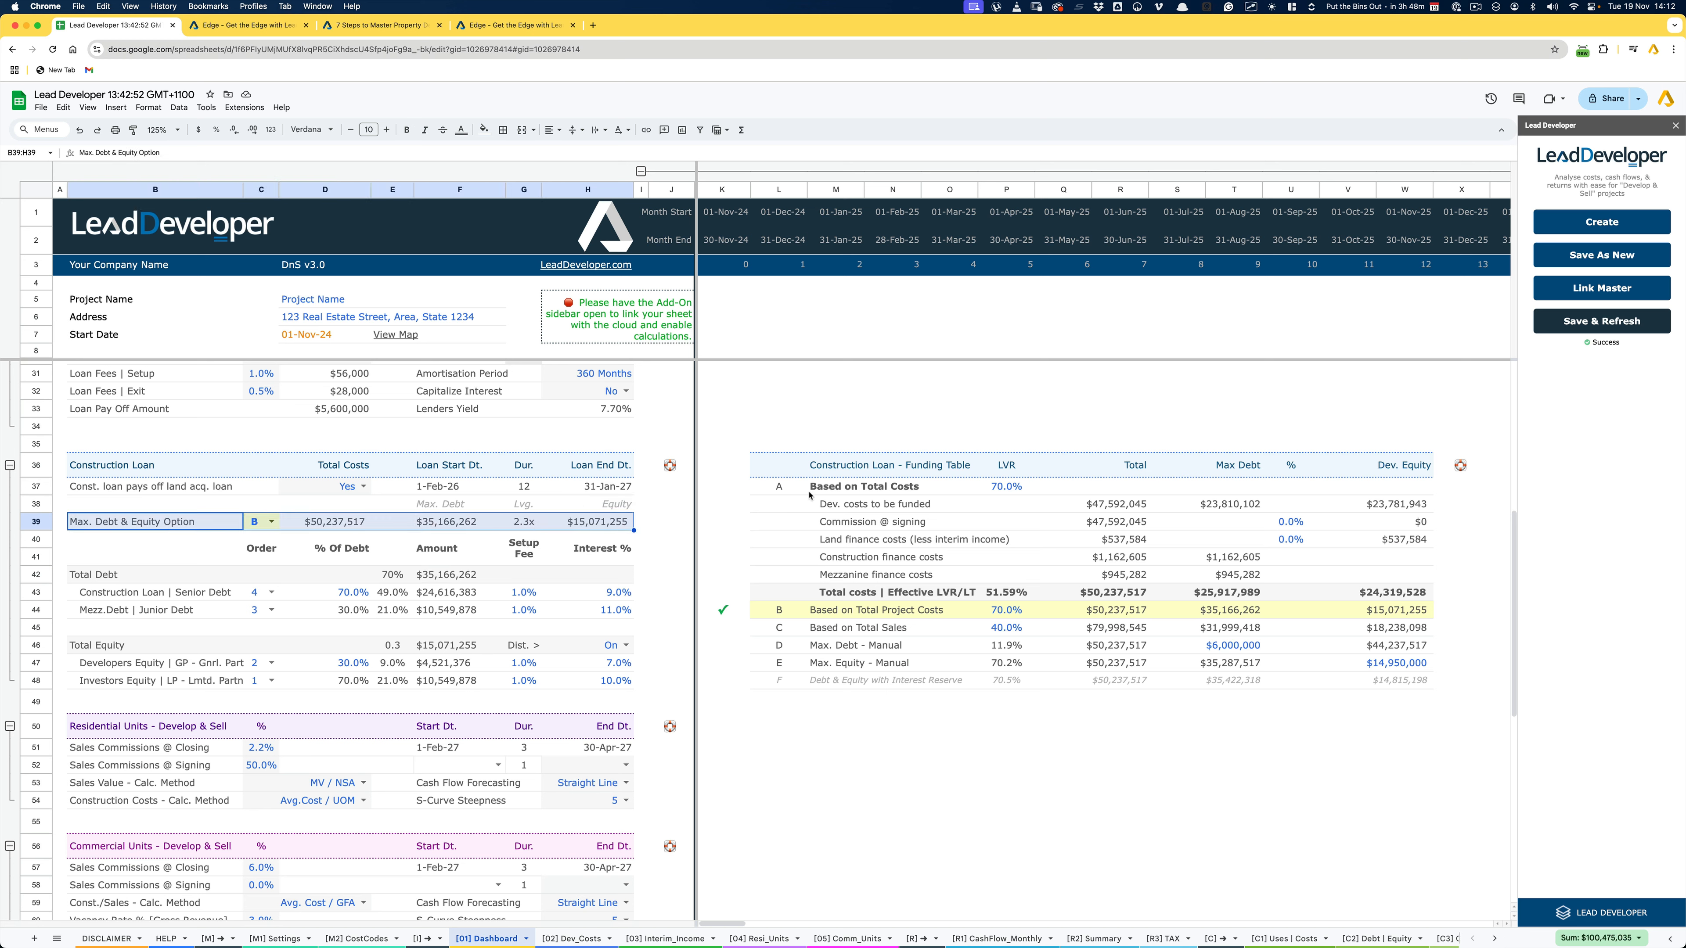
left_click_drag(786, 487, 1421, 664)
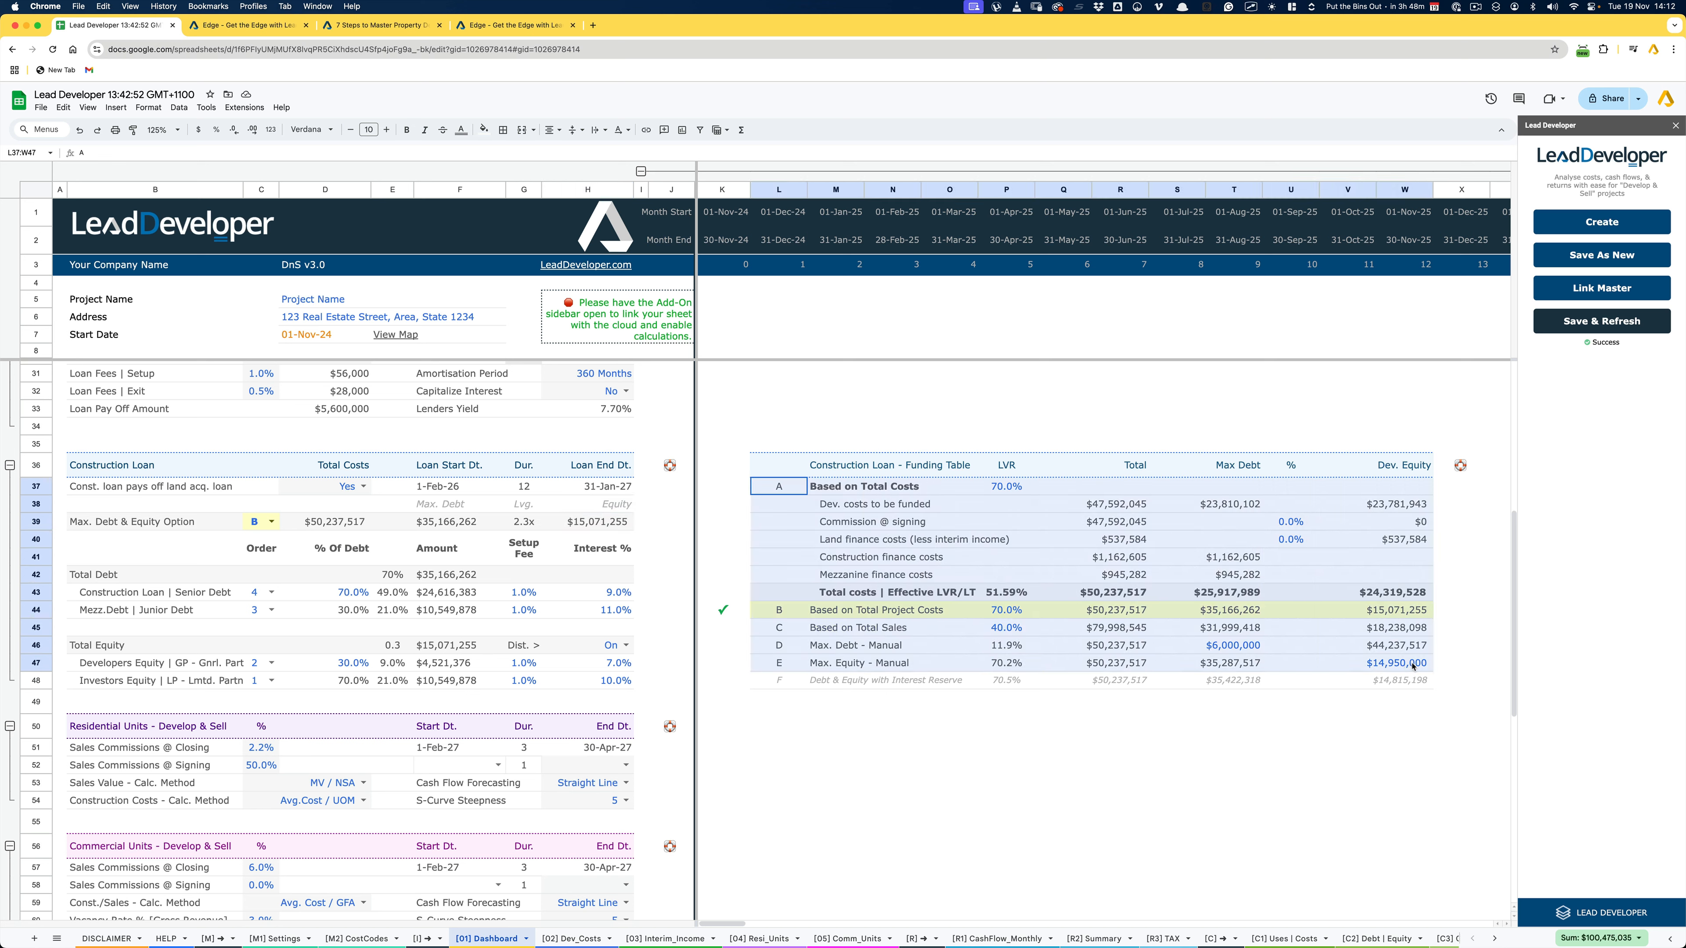
Review the Total Debt and Total Equity groups, including the senior and junior debt lines, in the Construction Loan section
left_click(119, 579)
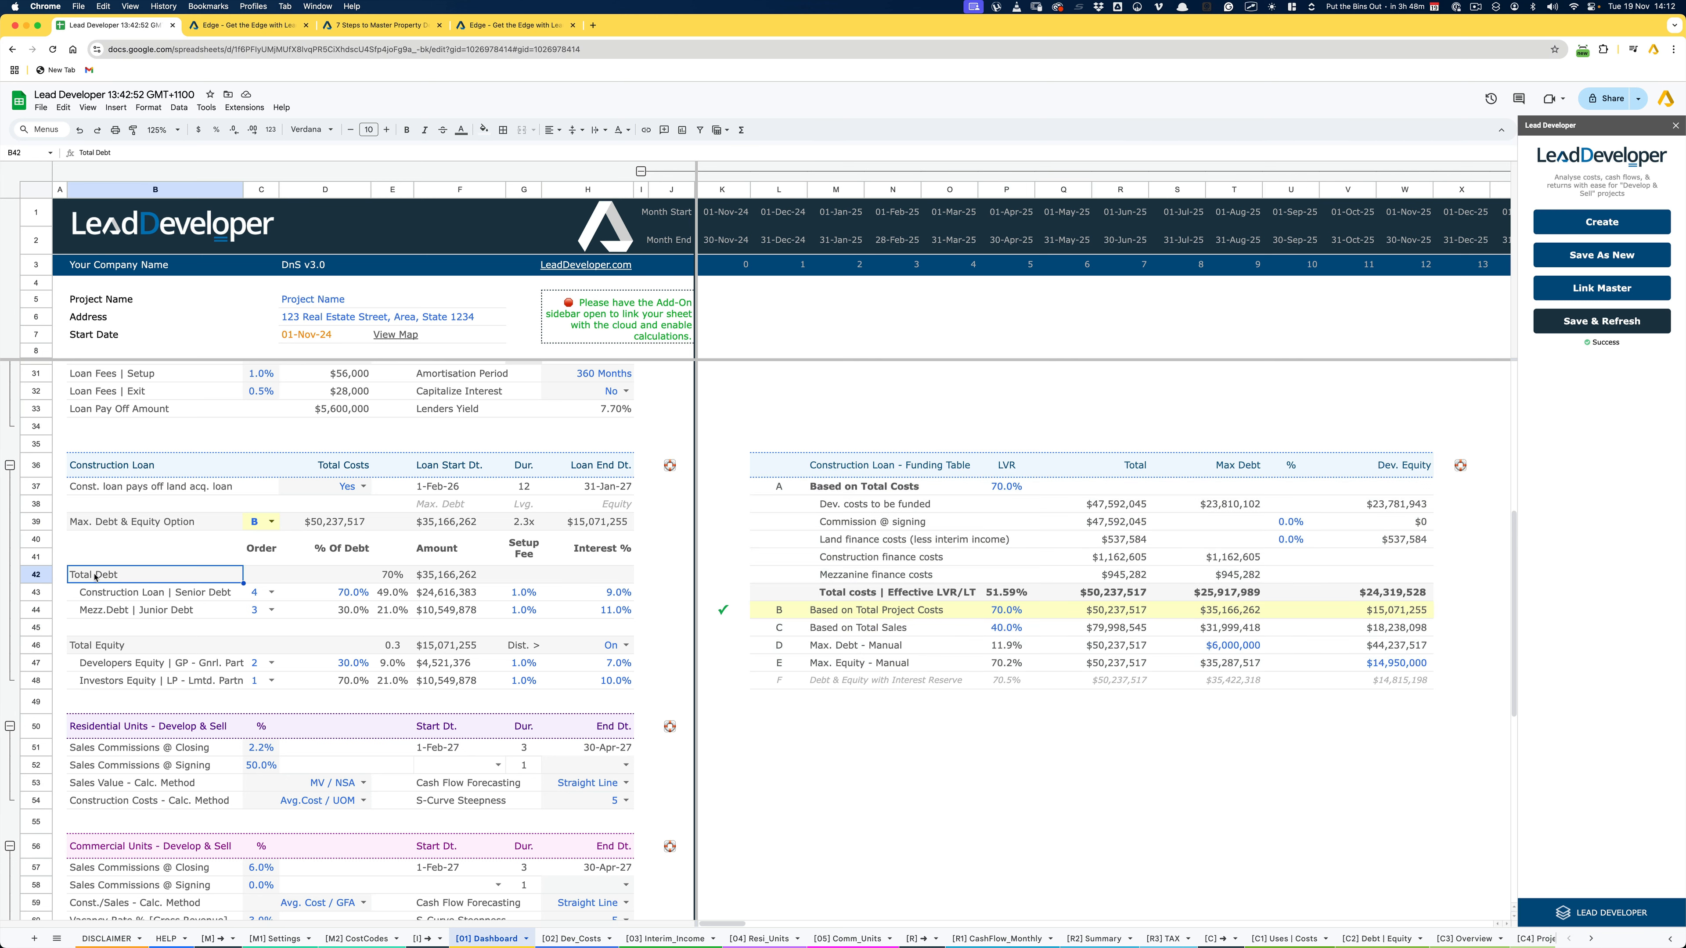
left_click_drag(96, 577, 100, 681)
left_click(98, 645)
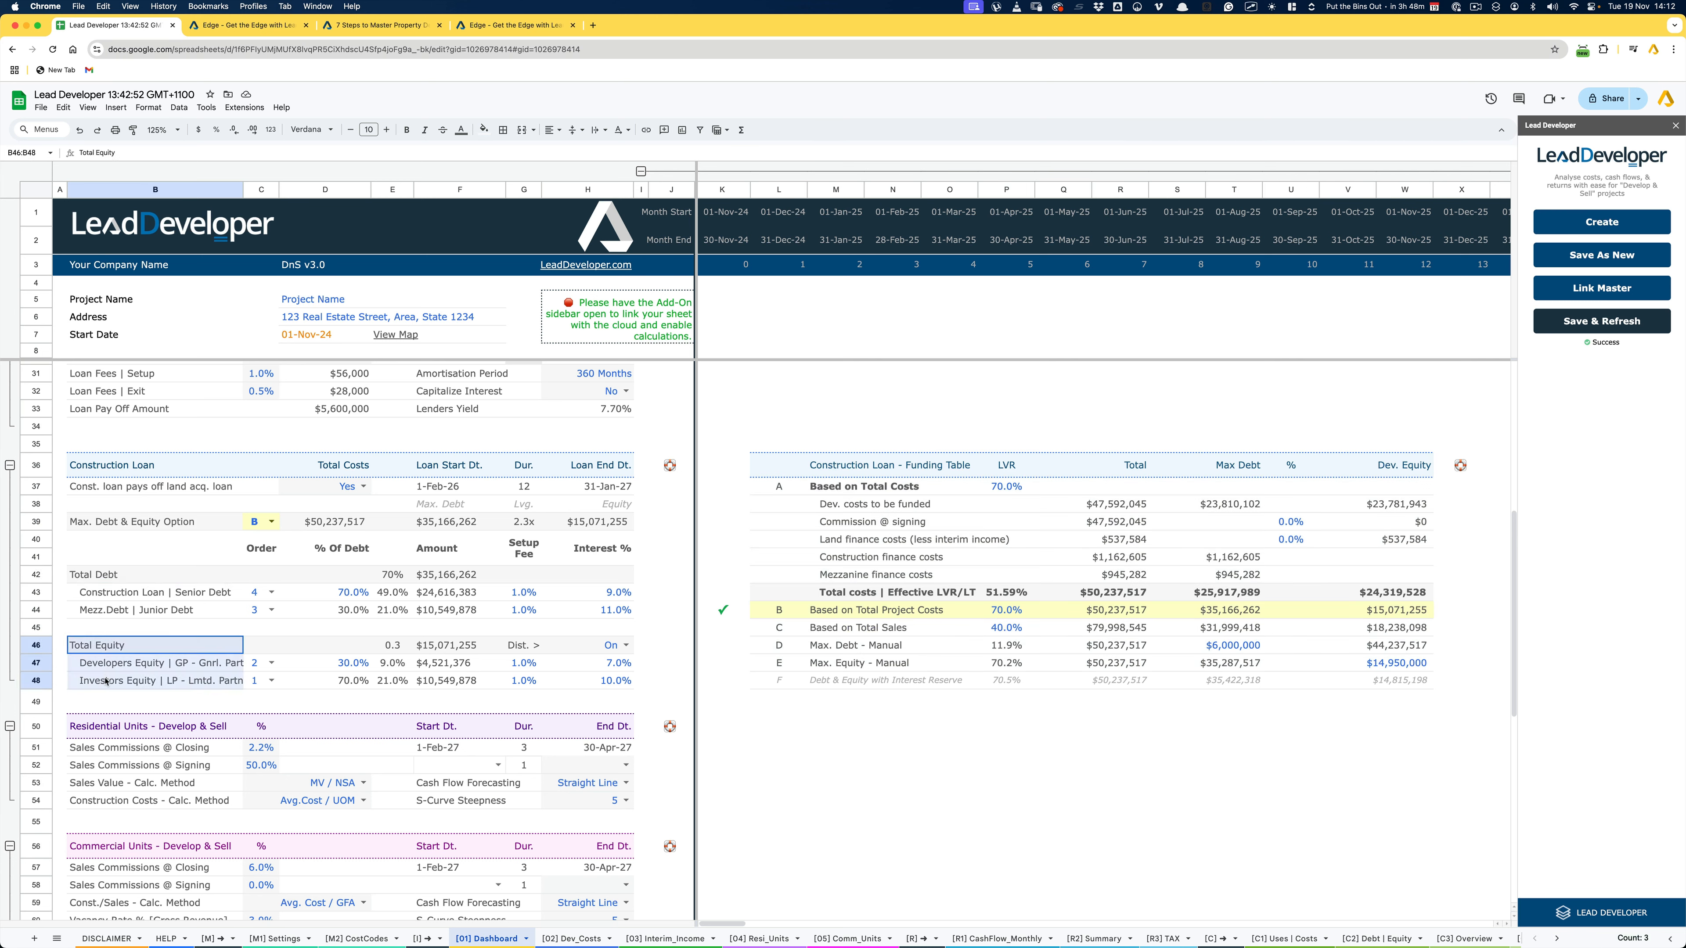
left_click(116, 593)
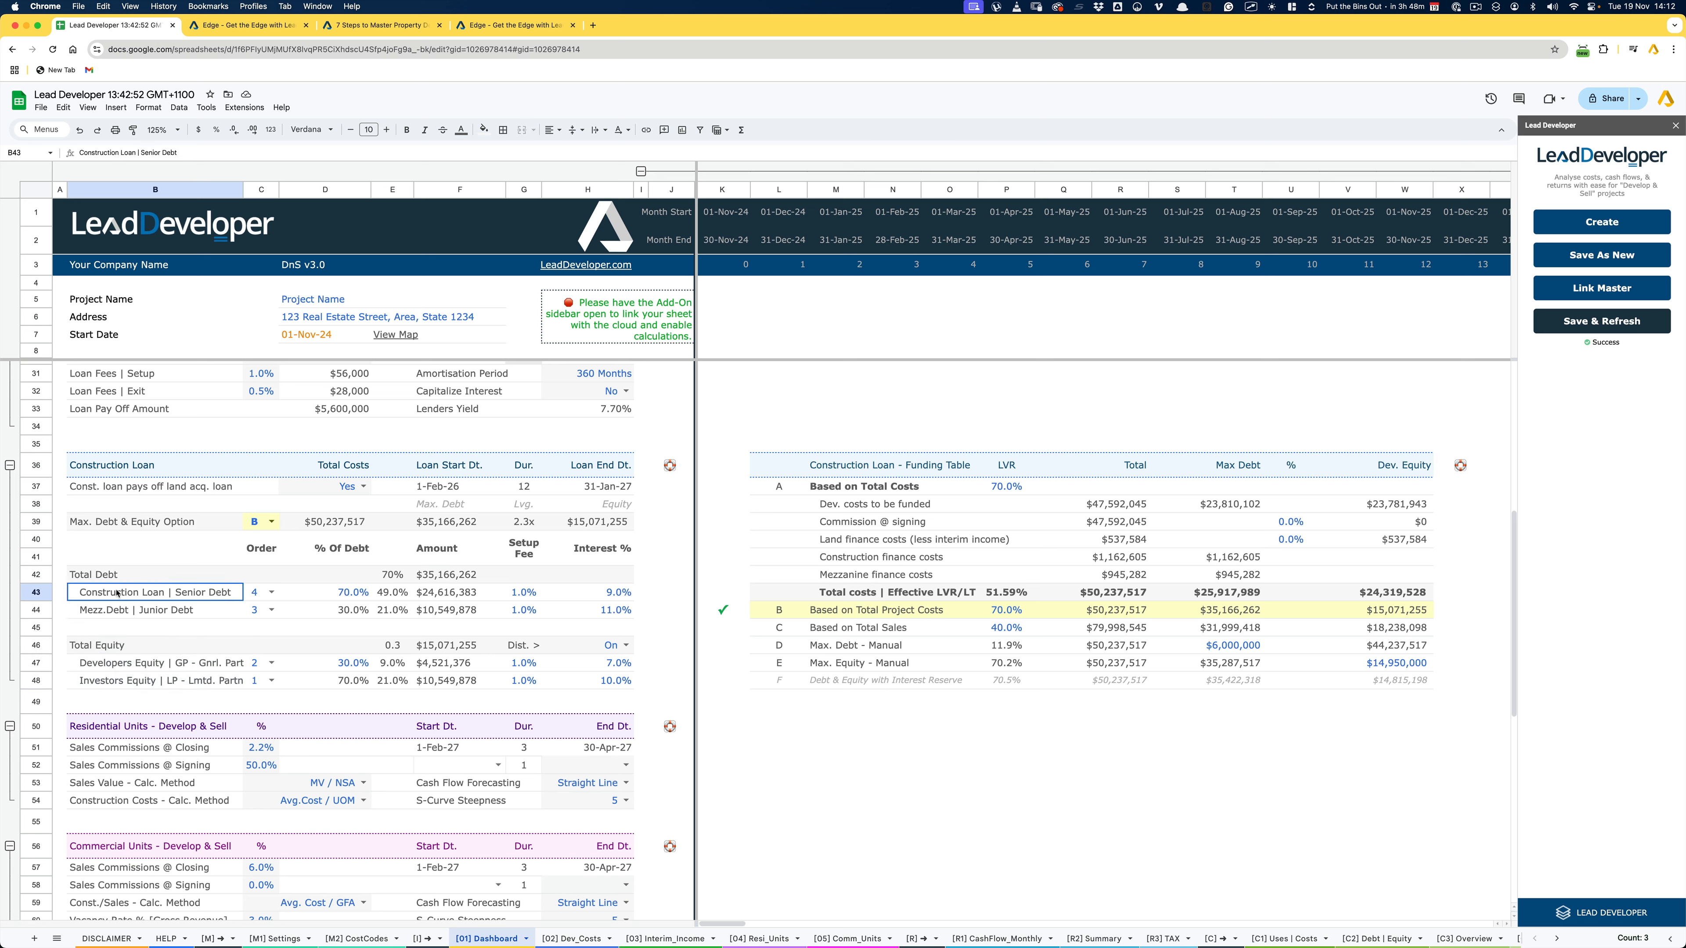
left_click(104, 613)
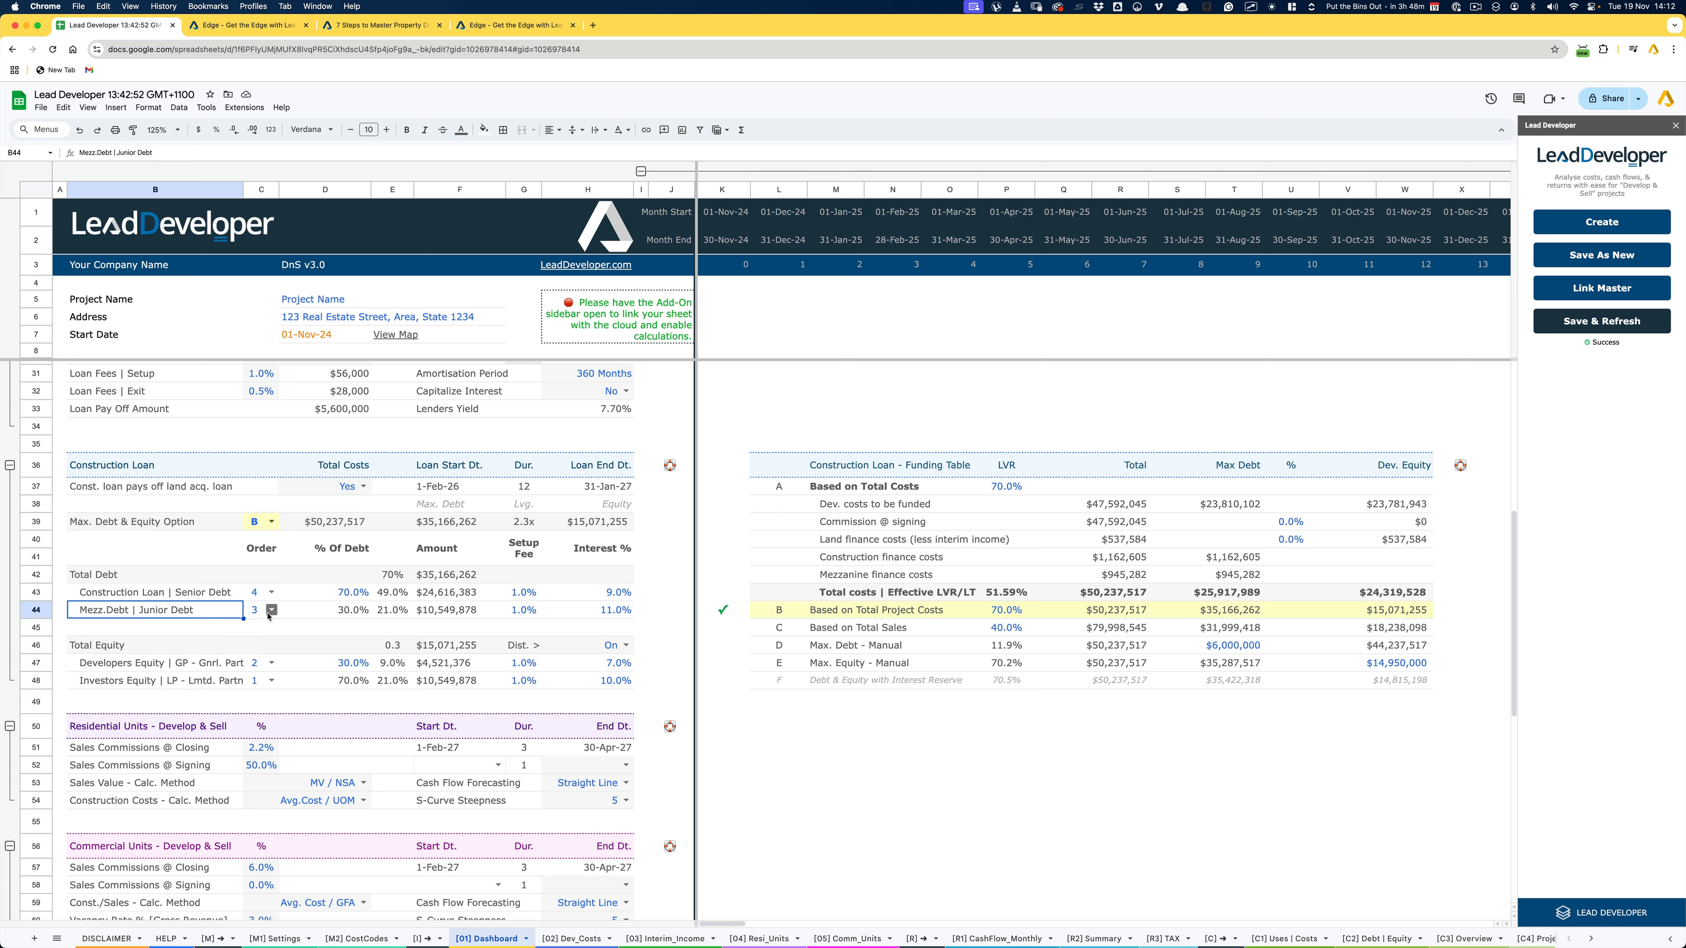
Set the % Of Debt for Construction Loan | Senior Debt to 100%
left_click(342, 596)
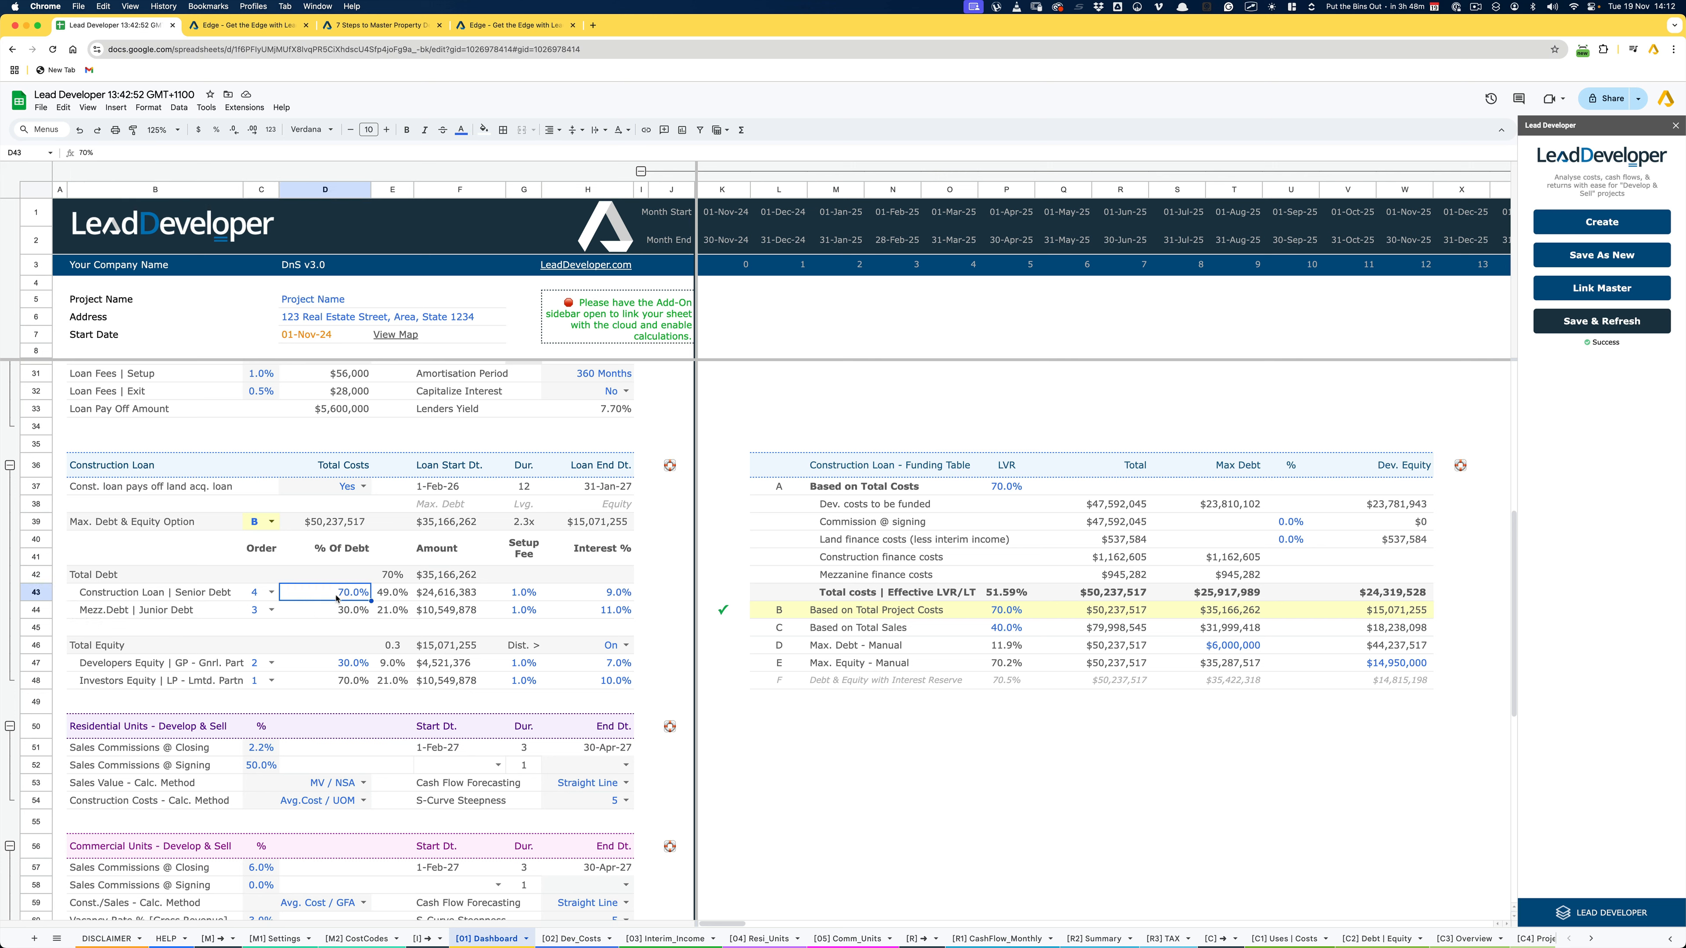
type("100")
key("Return")
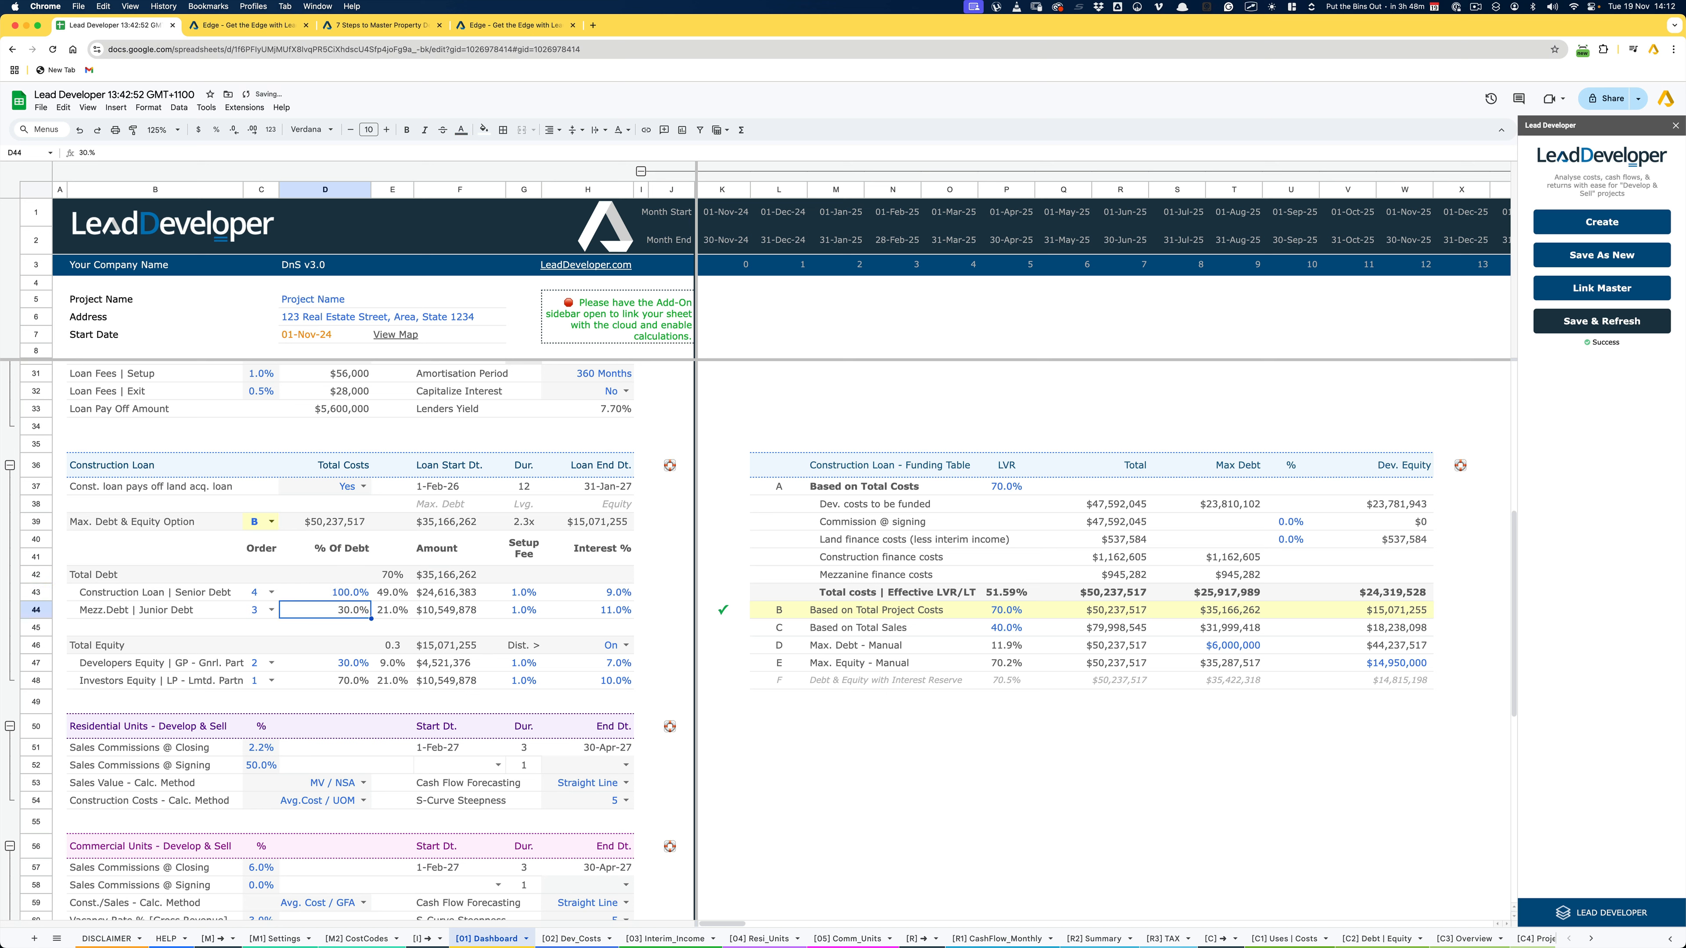
key("Up")
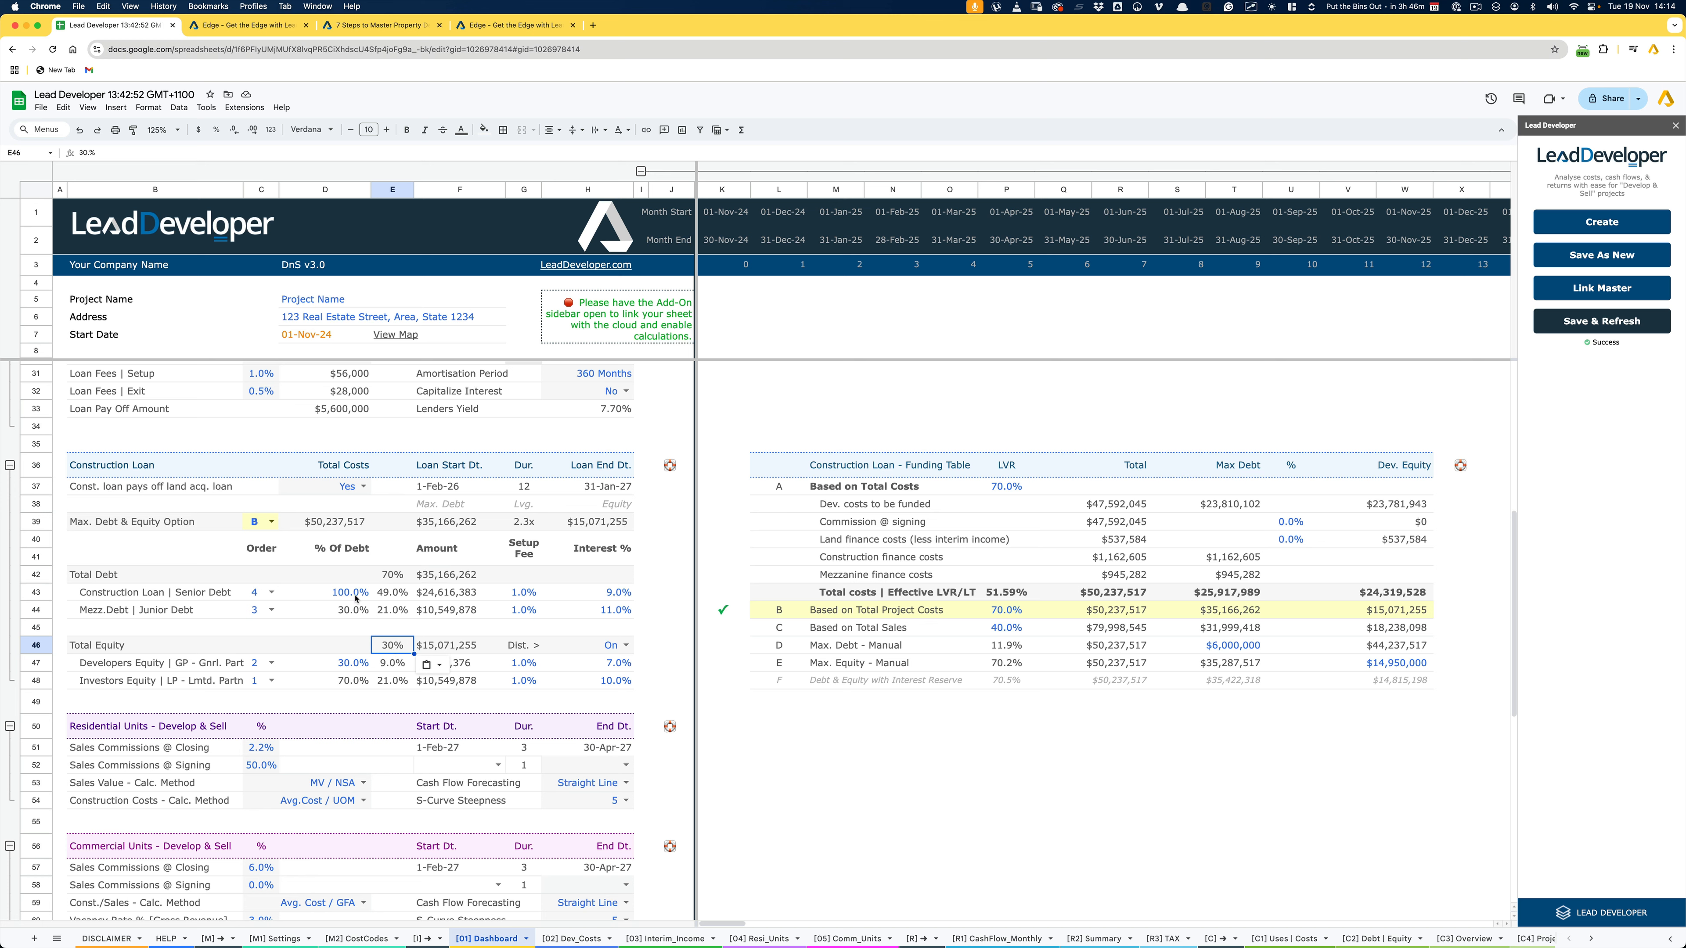
Compare the Total Debt and Total Equity percentages with the selected funding option and its LVR based on Total Project Costs
left_click_drag(109, 594, 341, 600)
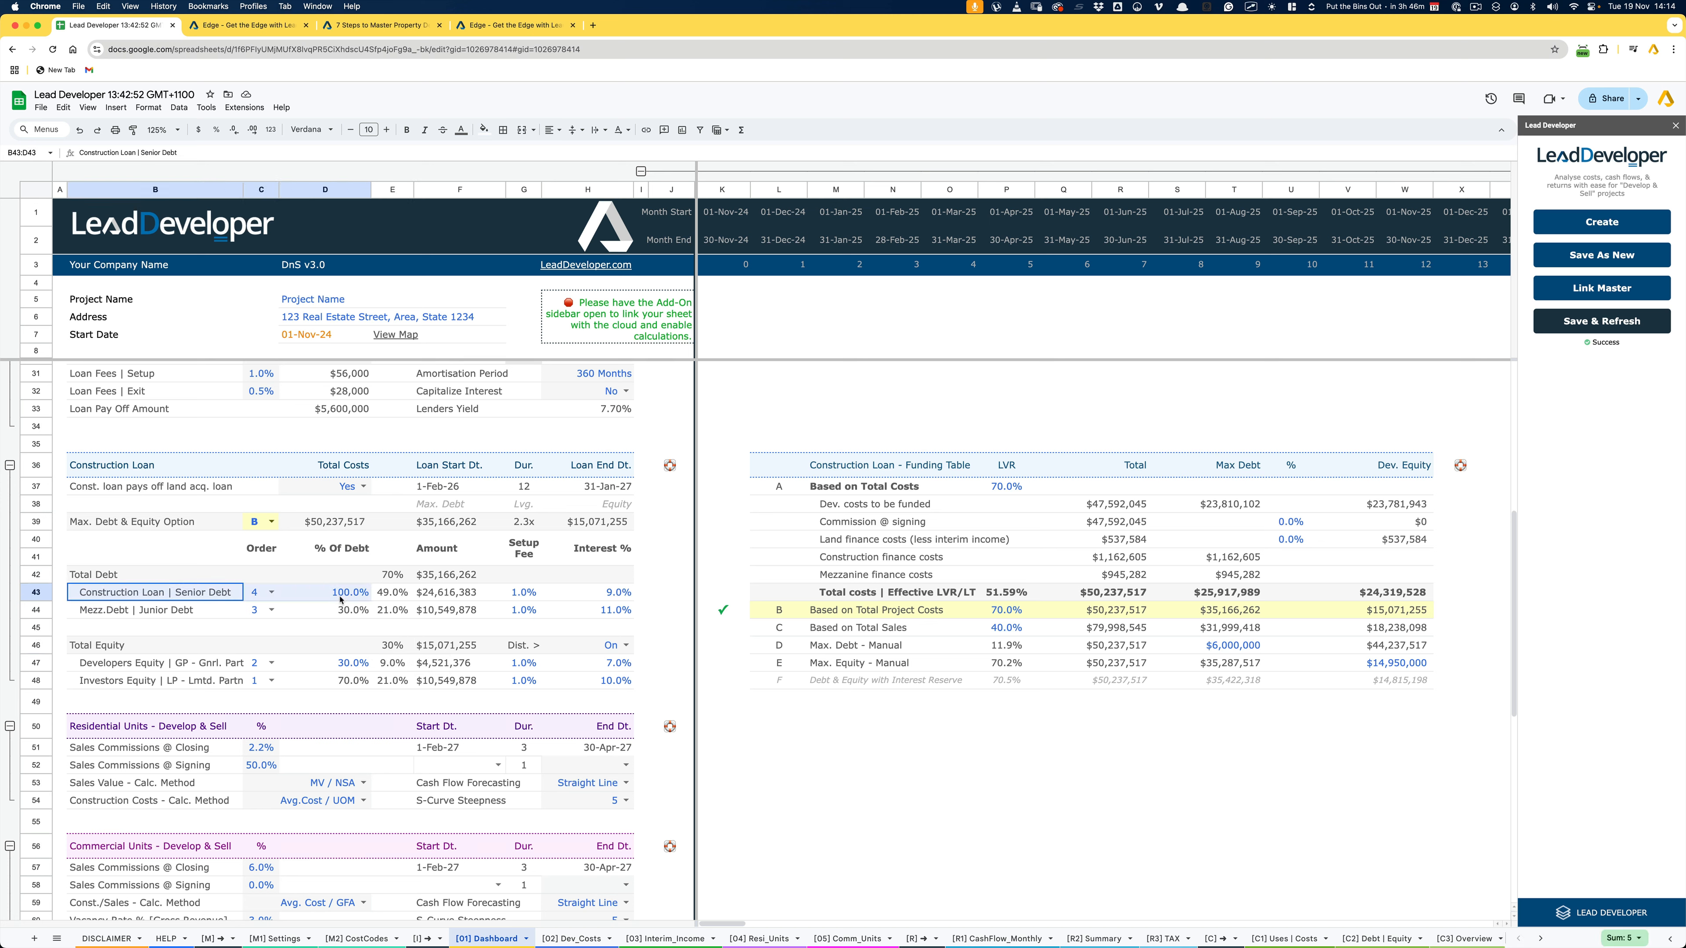
left_click(390, 575)
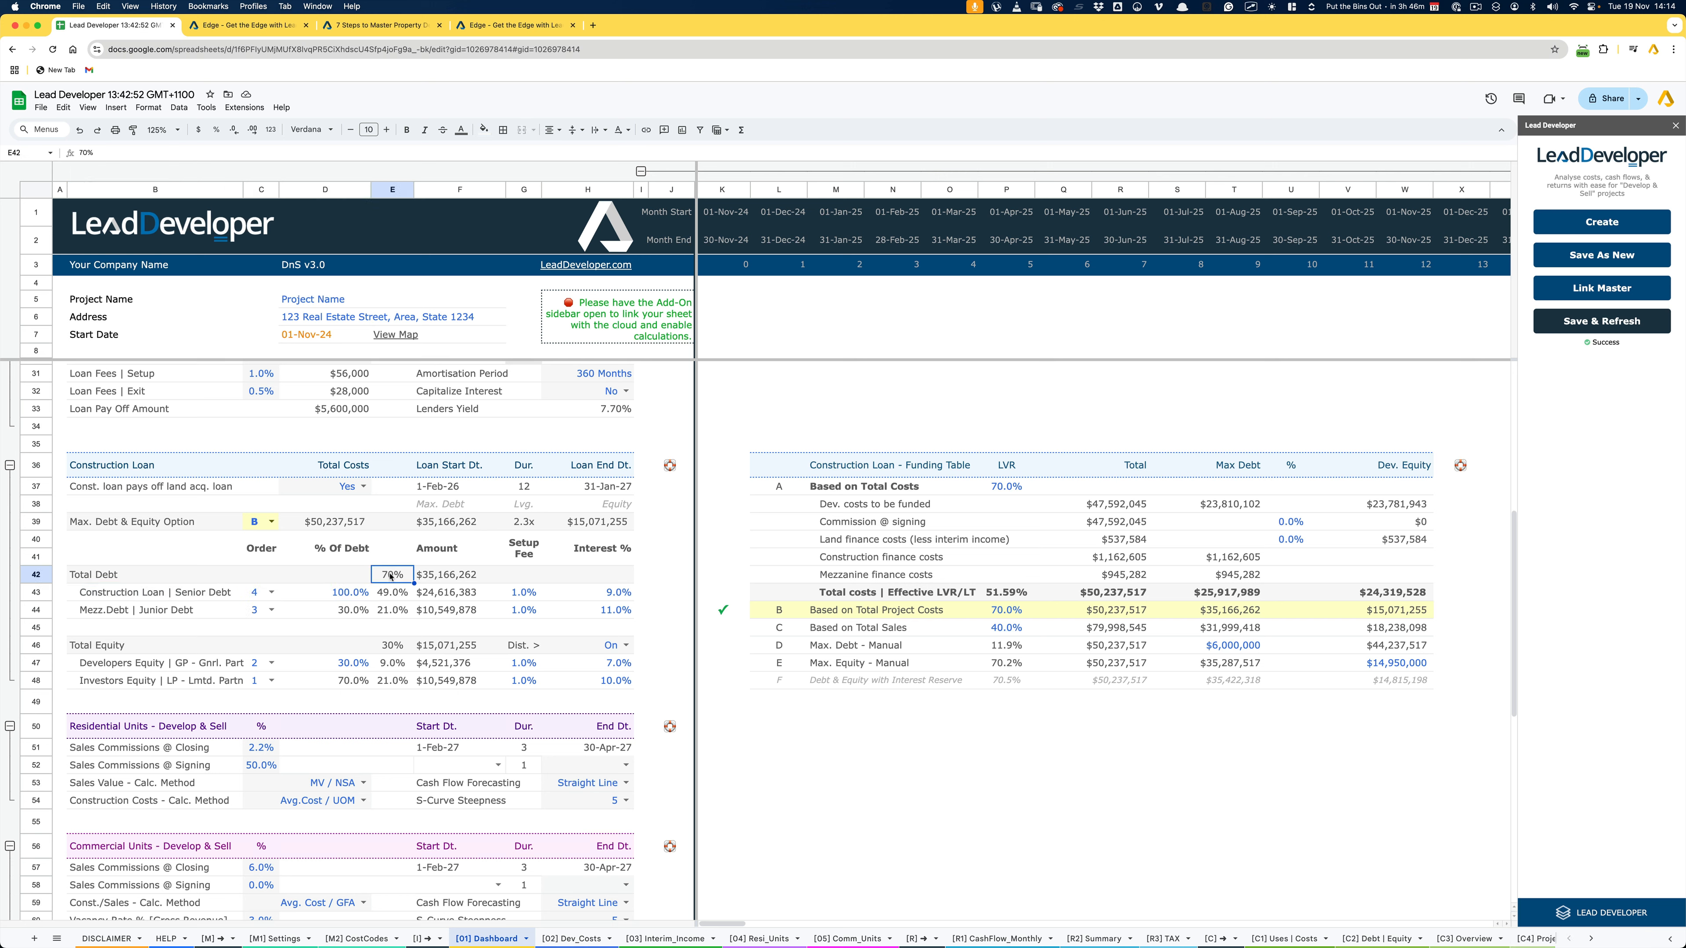
left_click_drag(170, 593, 173, 678)
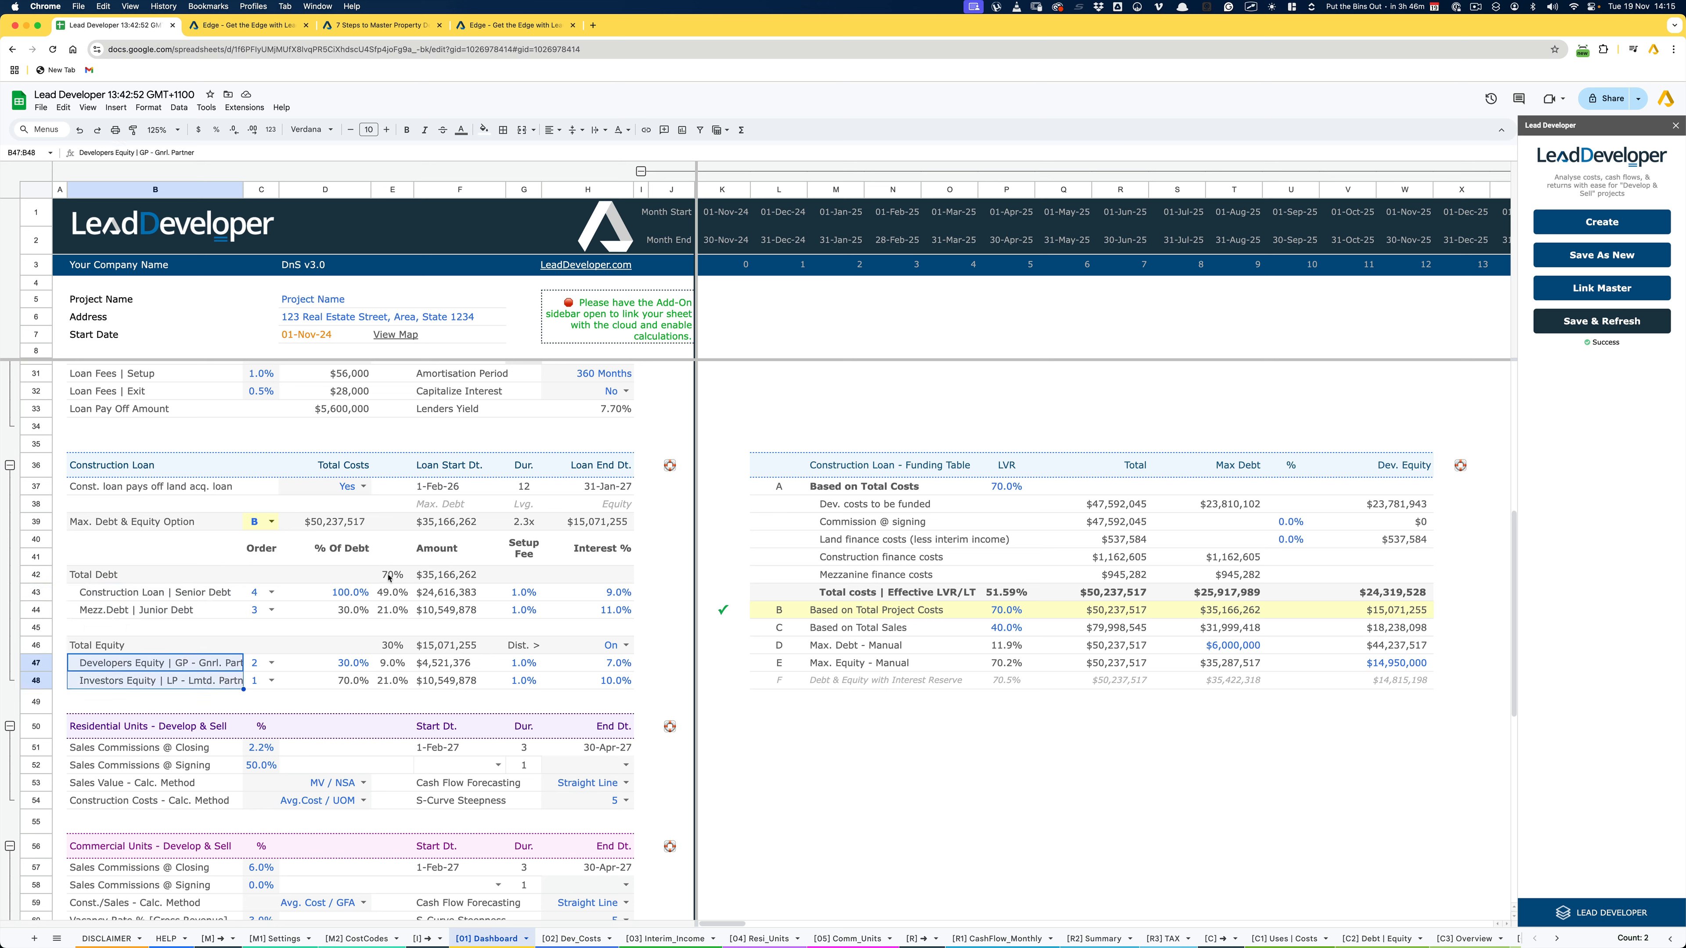
left_click(391, 645)
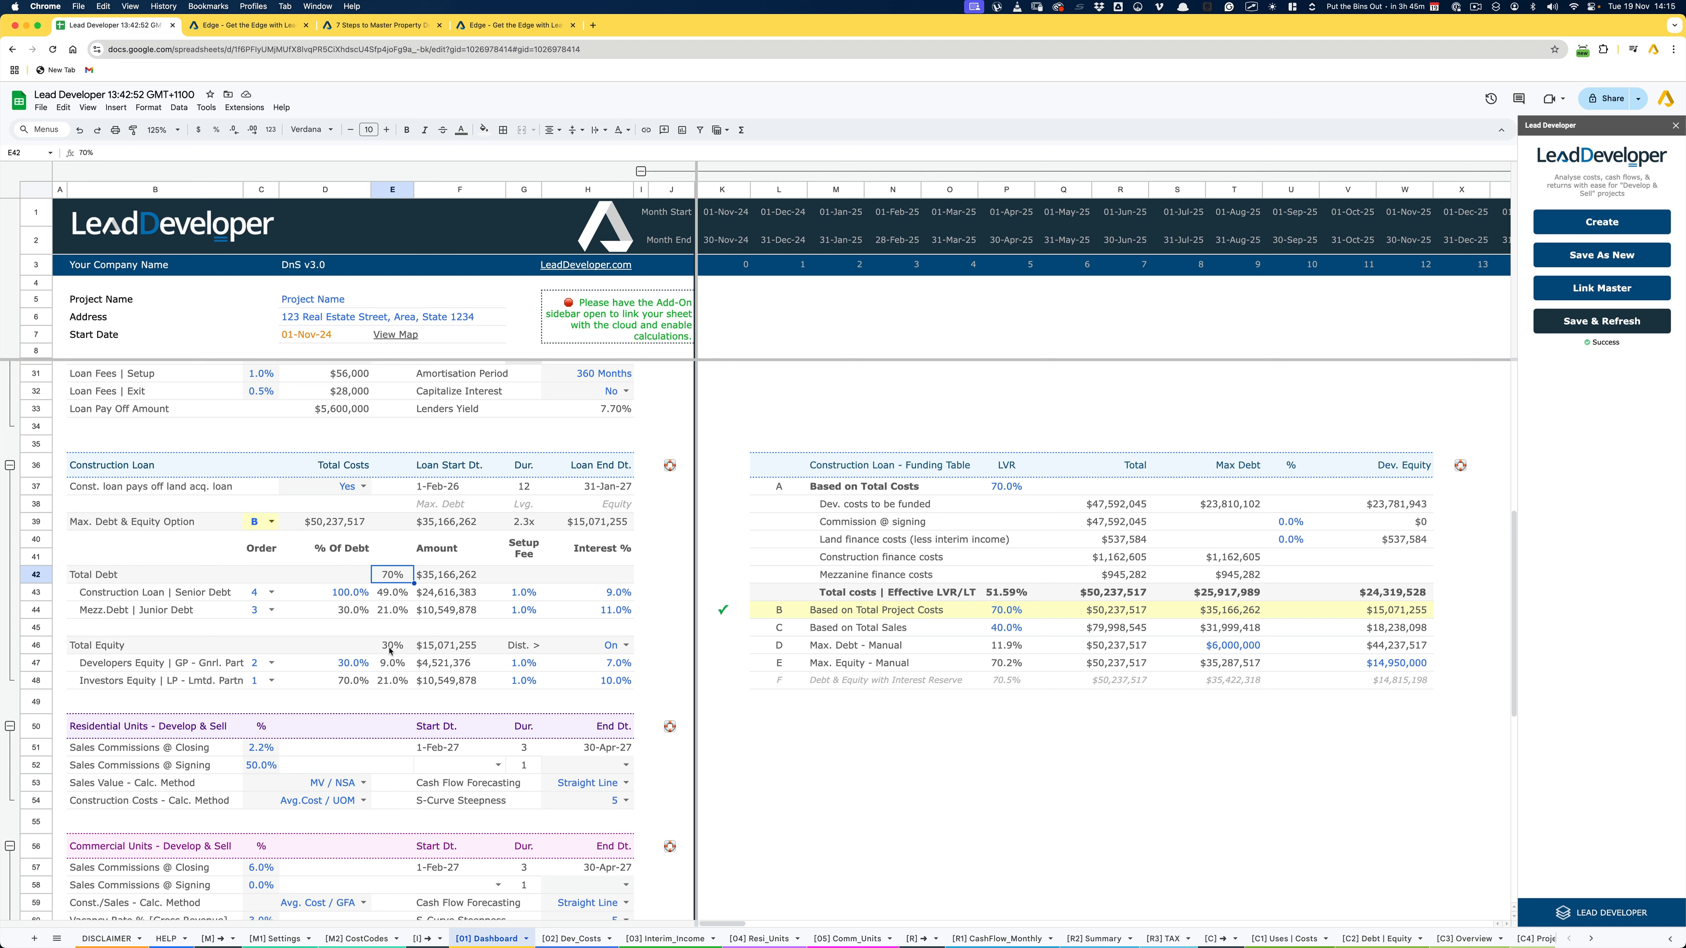
left_click(254, 522)
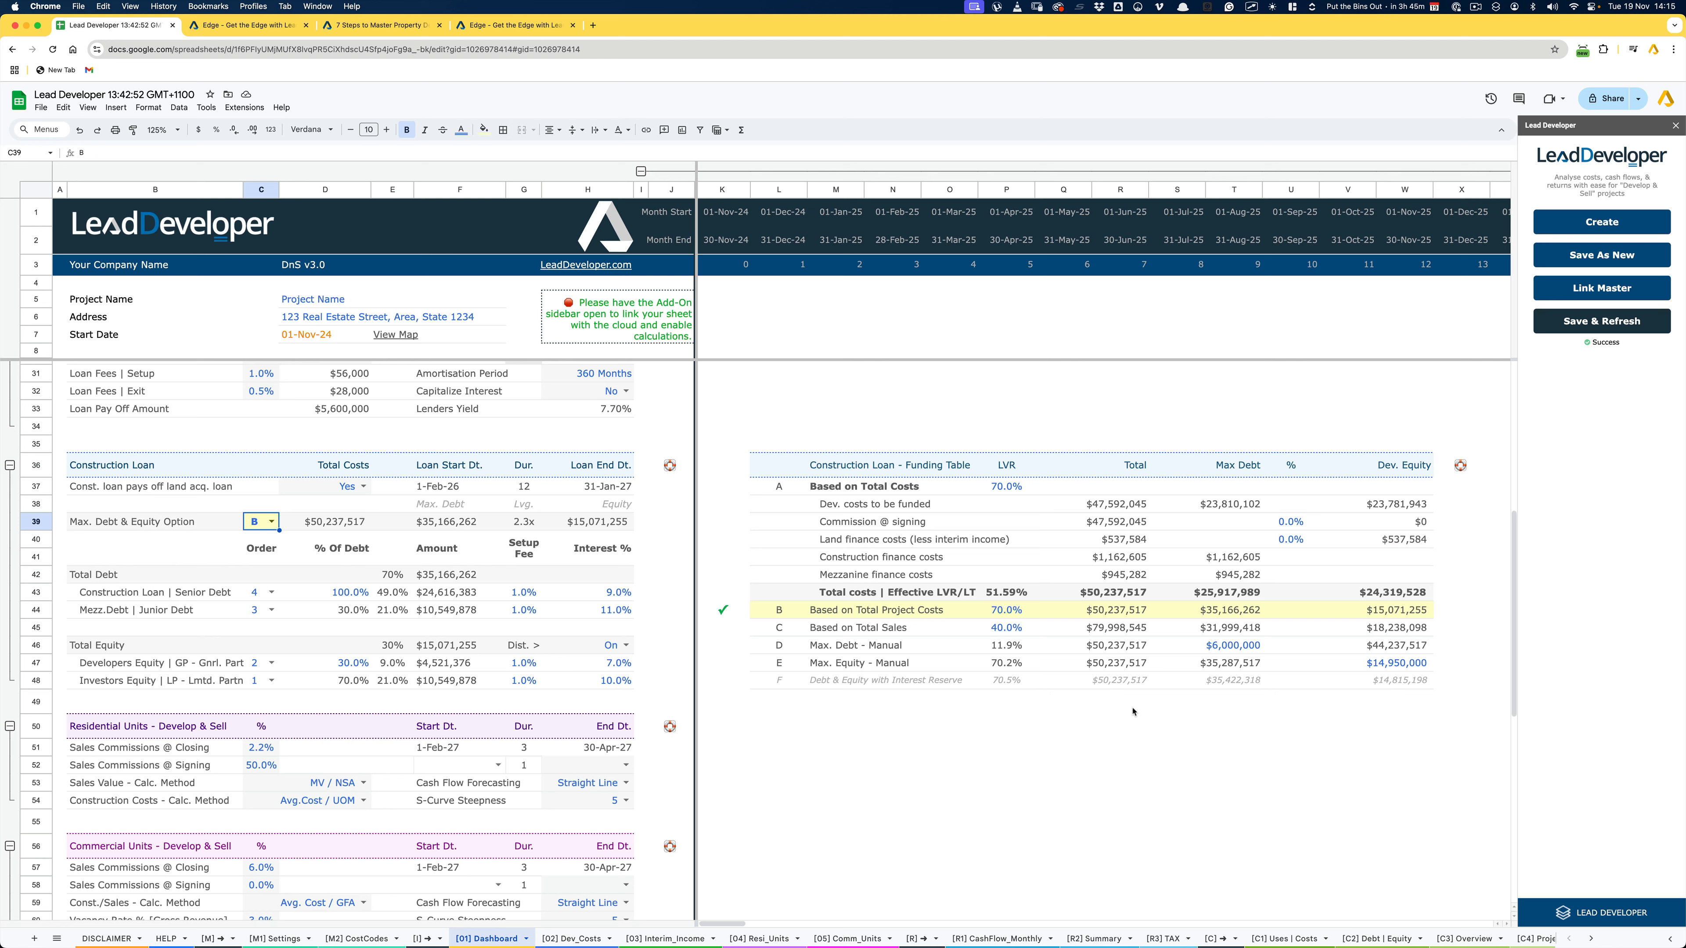
left_click(1011, 611)
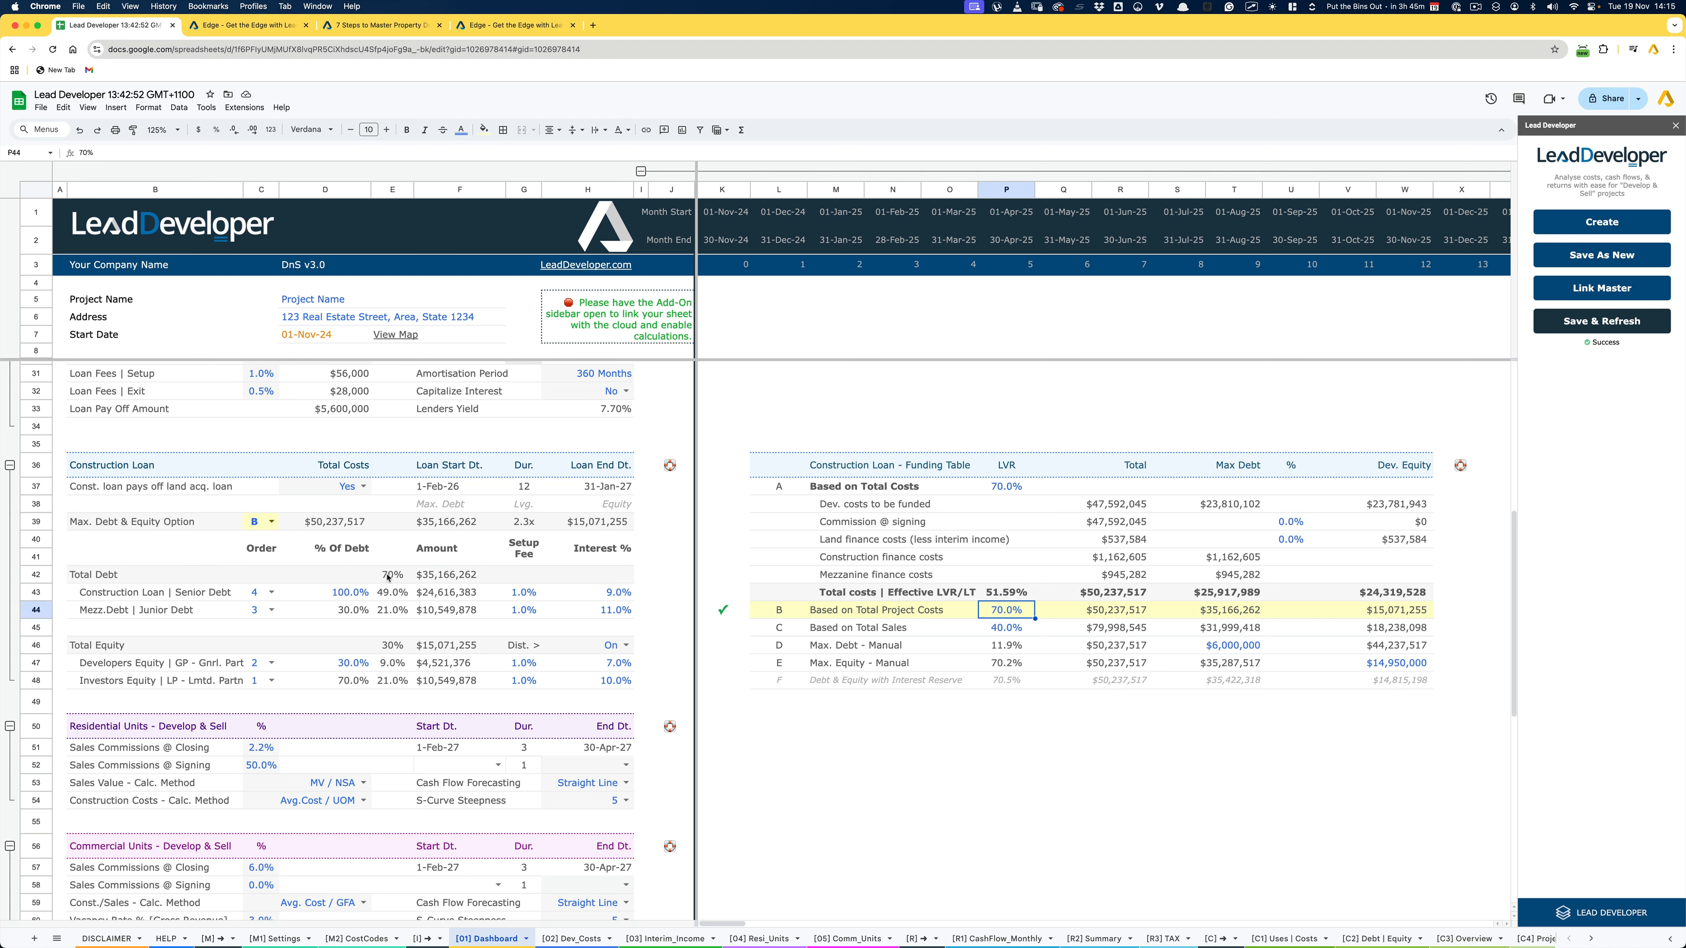
left_click(397, 649)
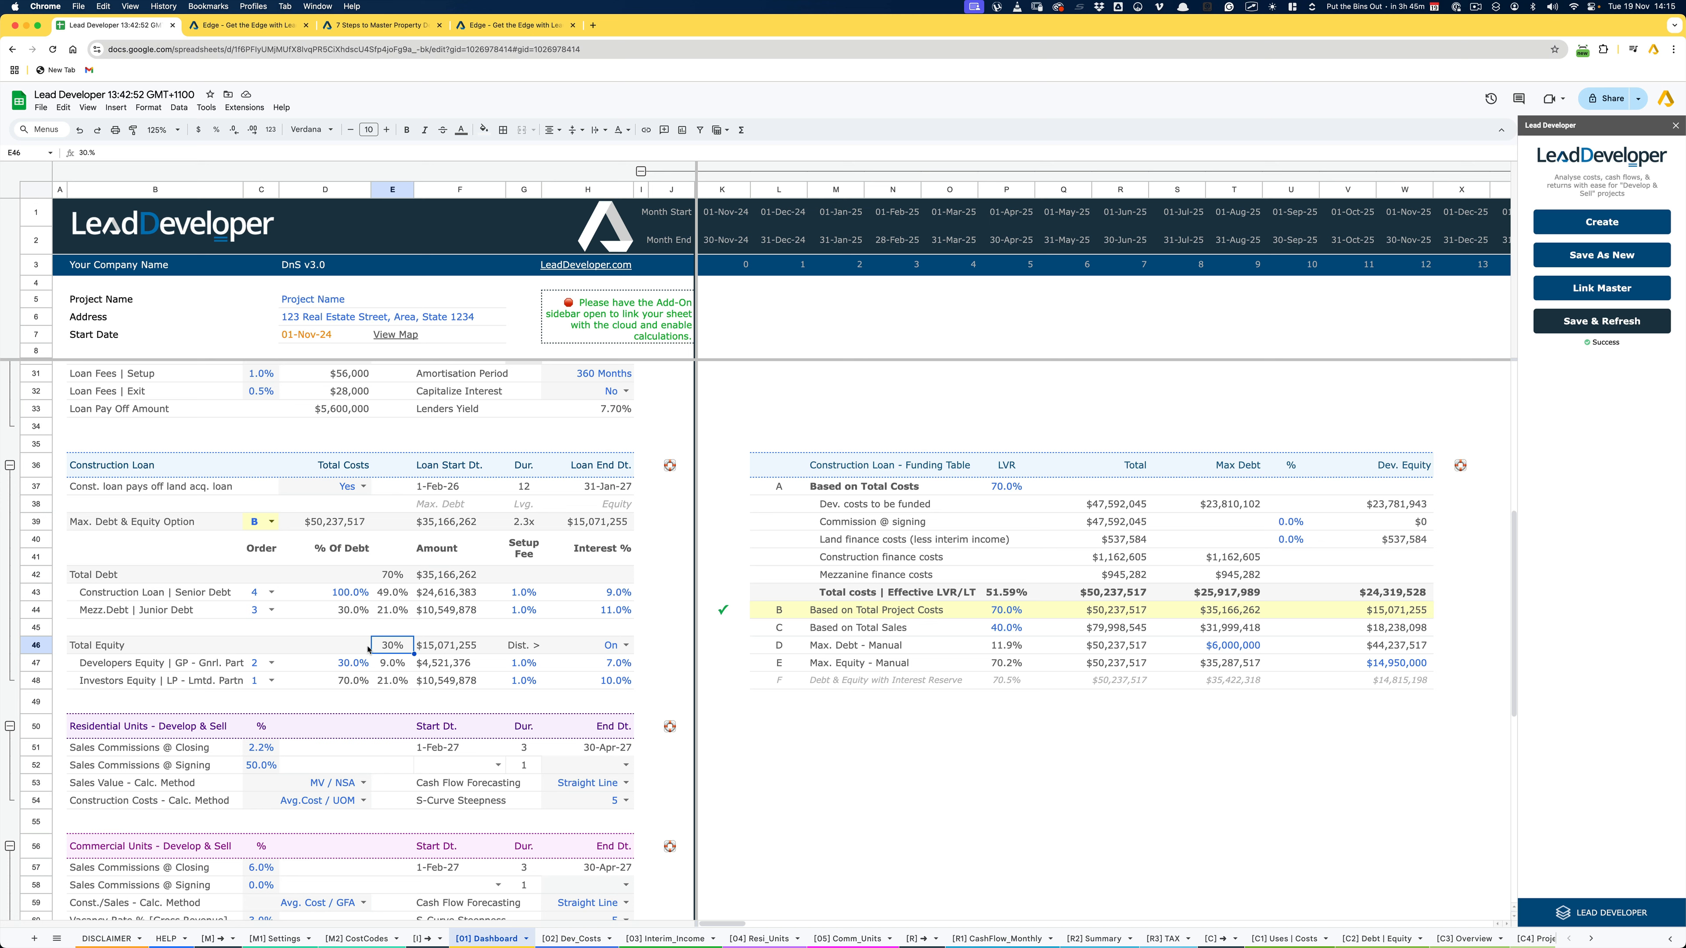
Review the debt share, setup fee and interest inputs for the Developers Equity and Investors Equity rows under Total Equity
left_click(348, 665)
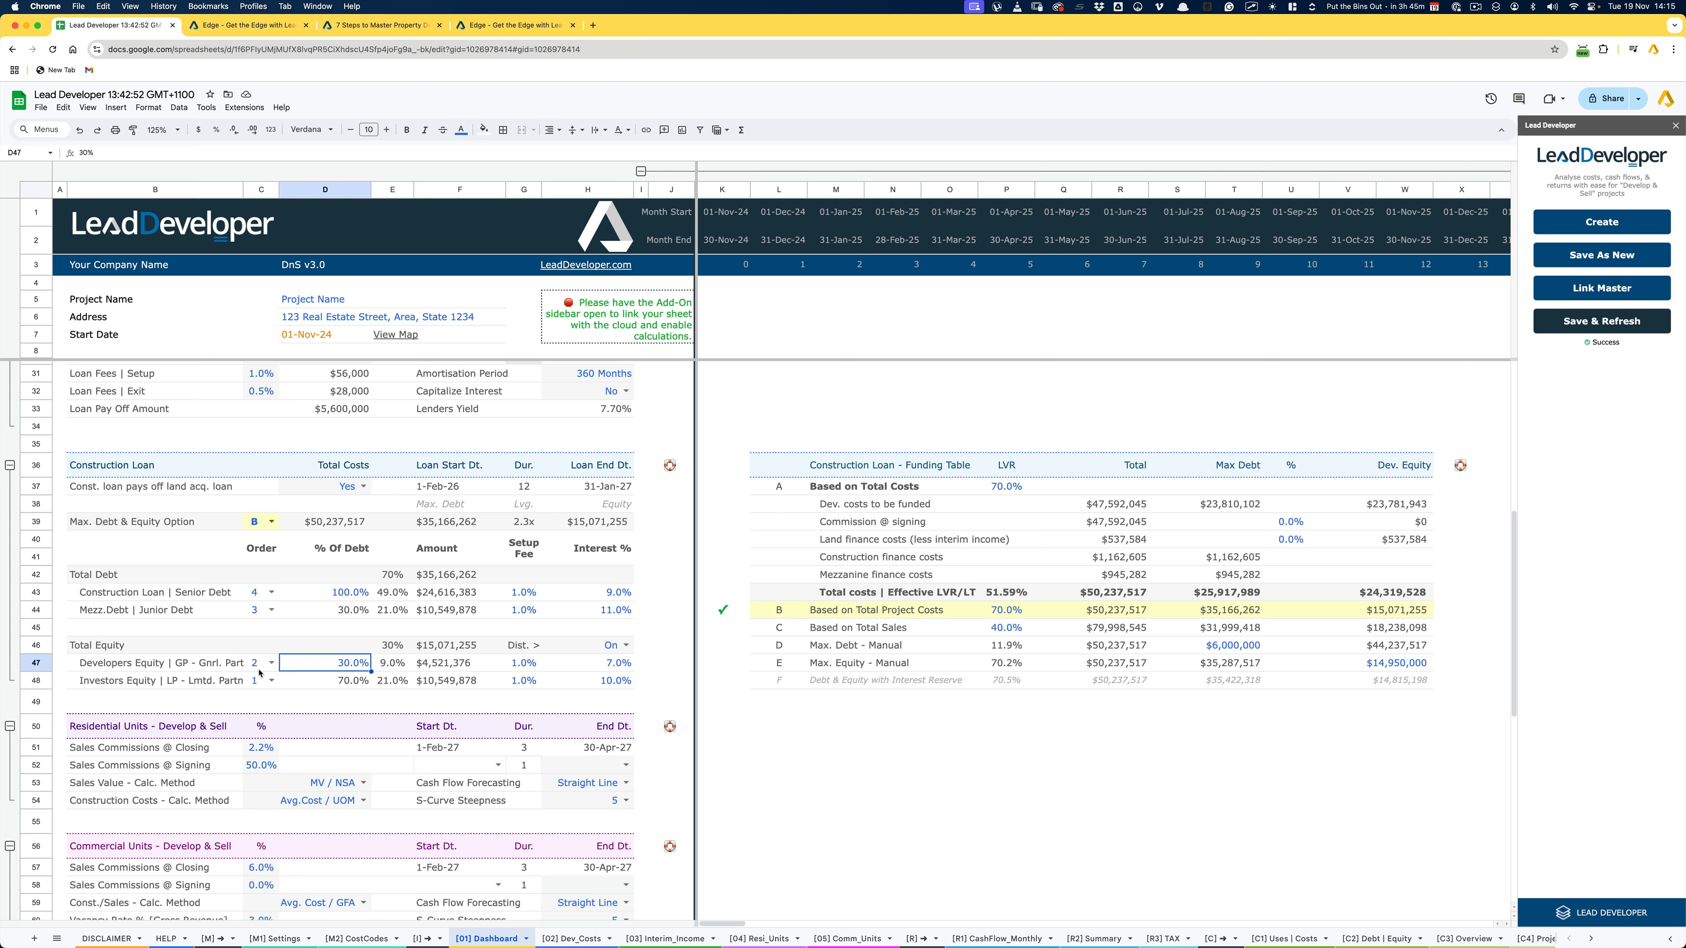
left_click_drag(219, 663, 326, 668)
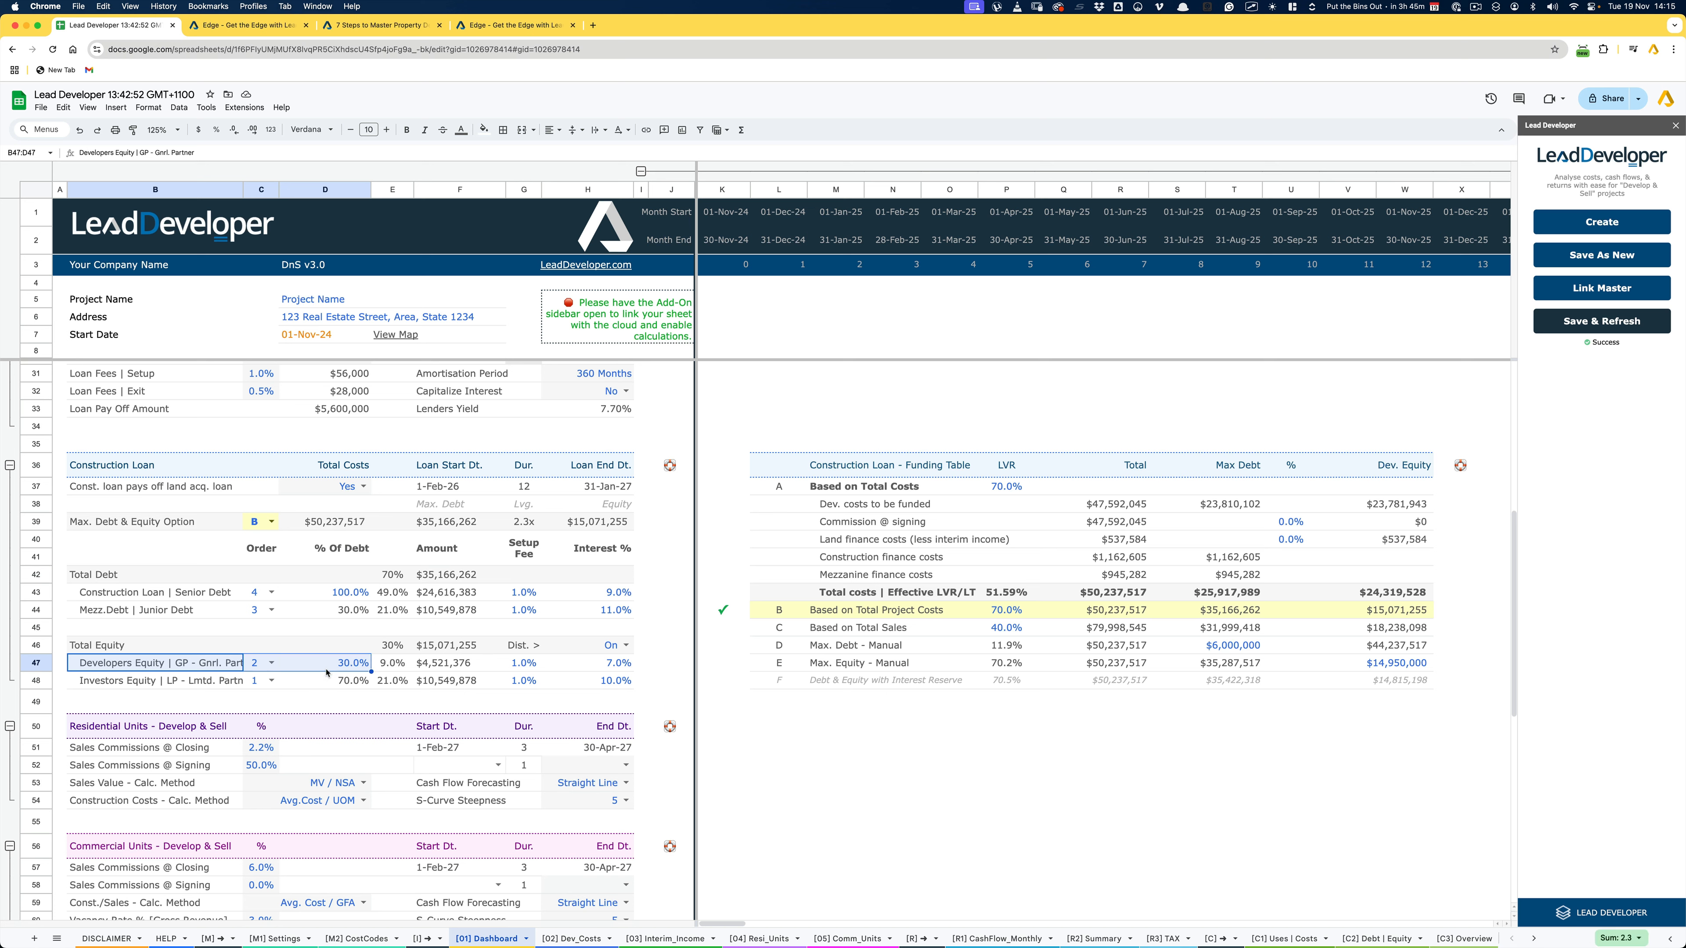
left_click(340, 682)
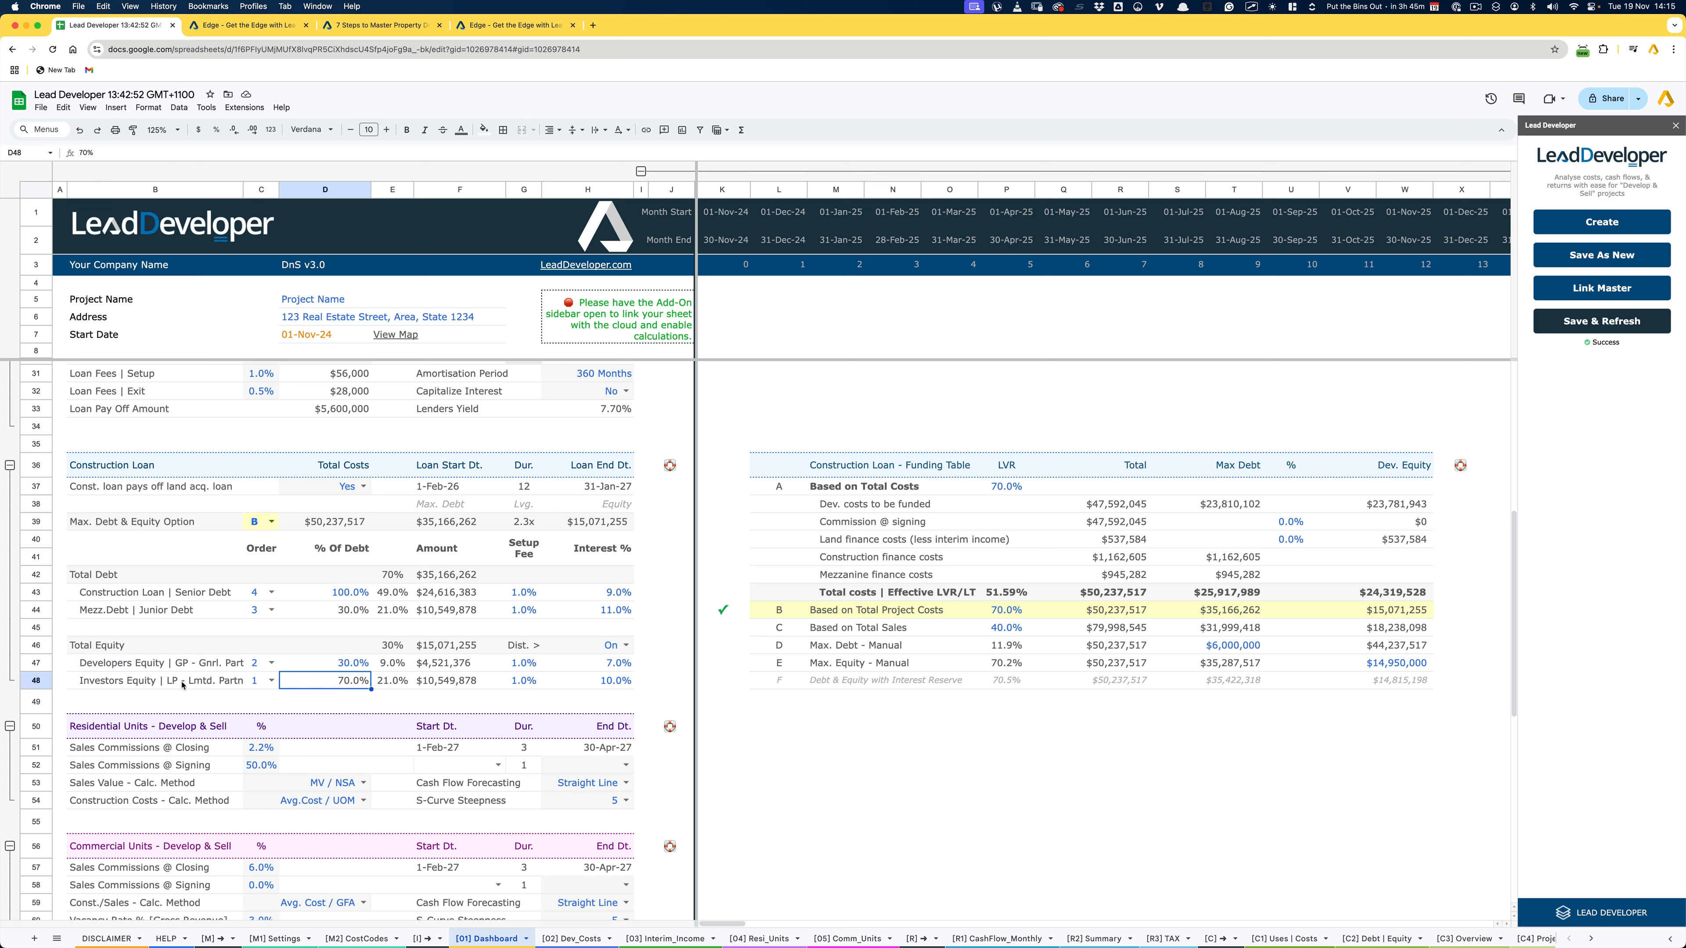
left_click(531, 665)
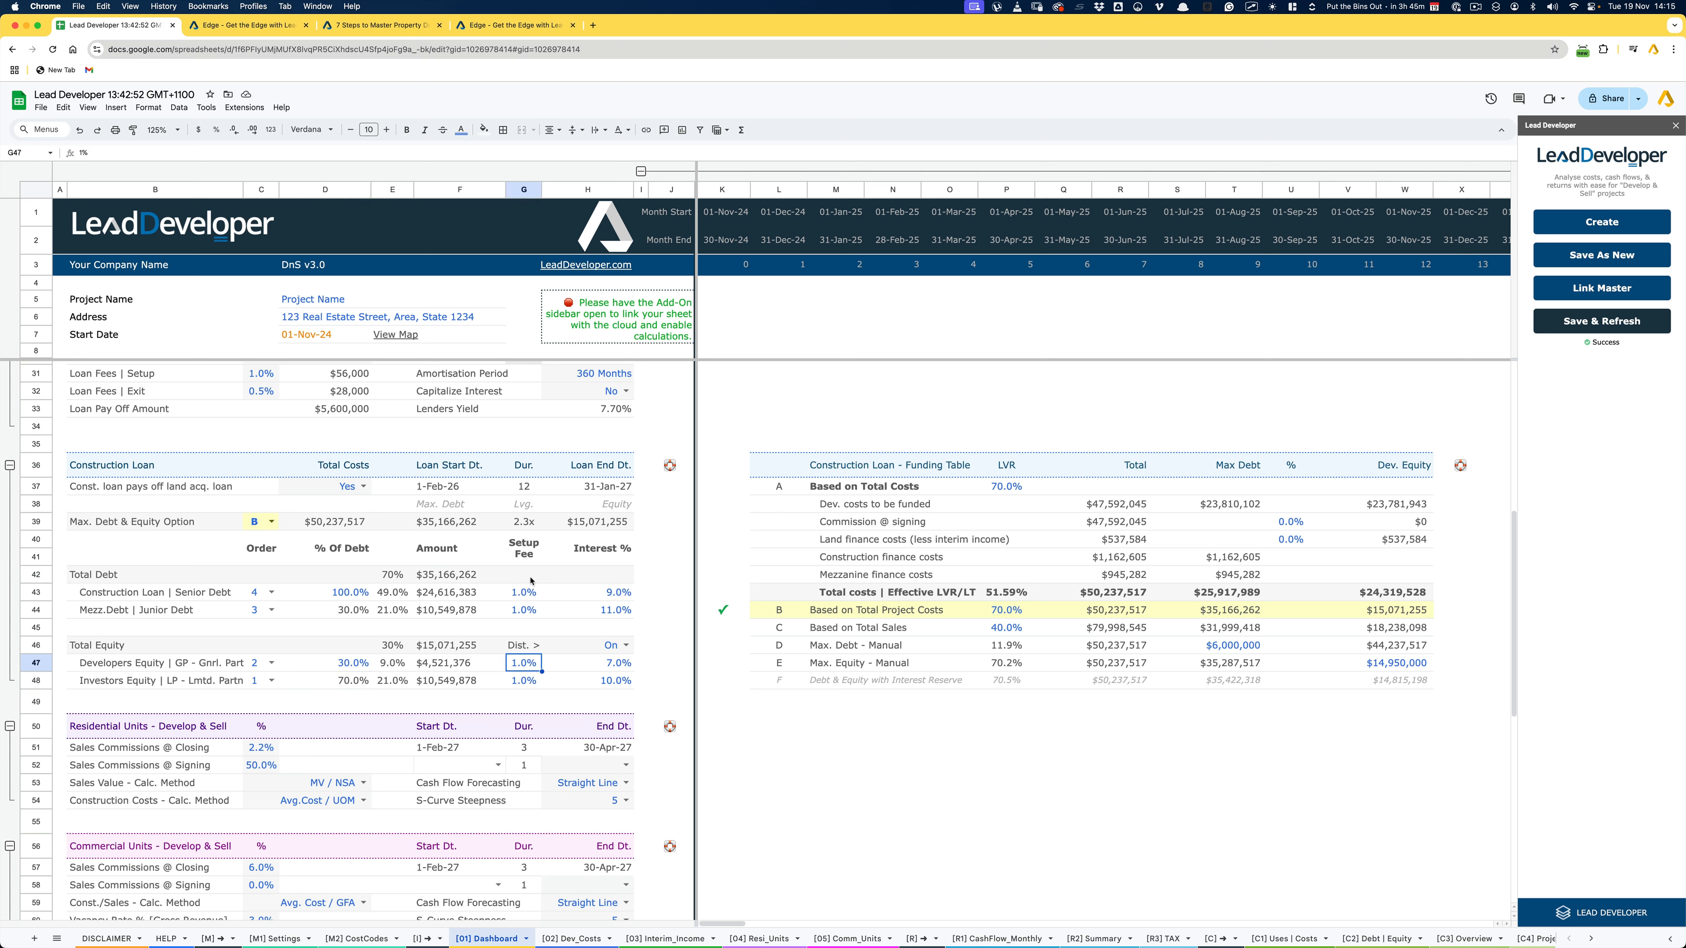
left_click(529, 683)
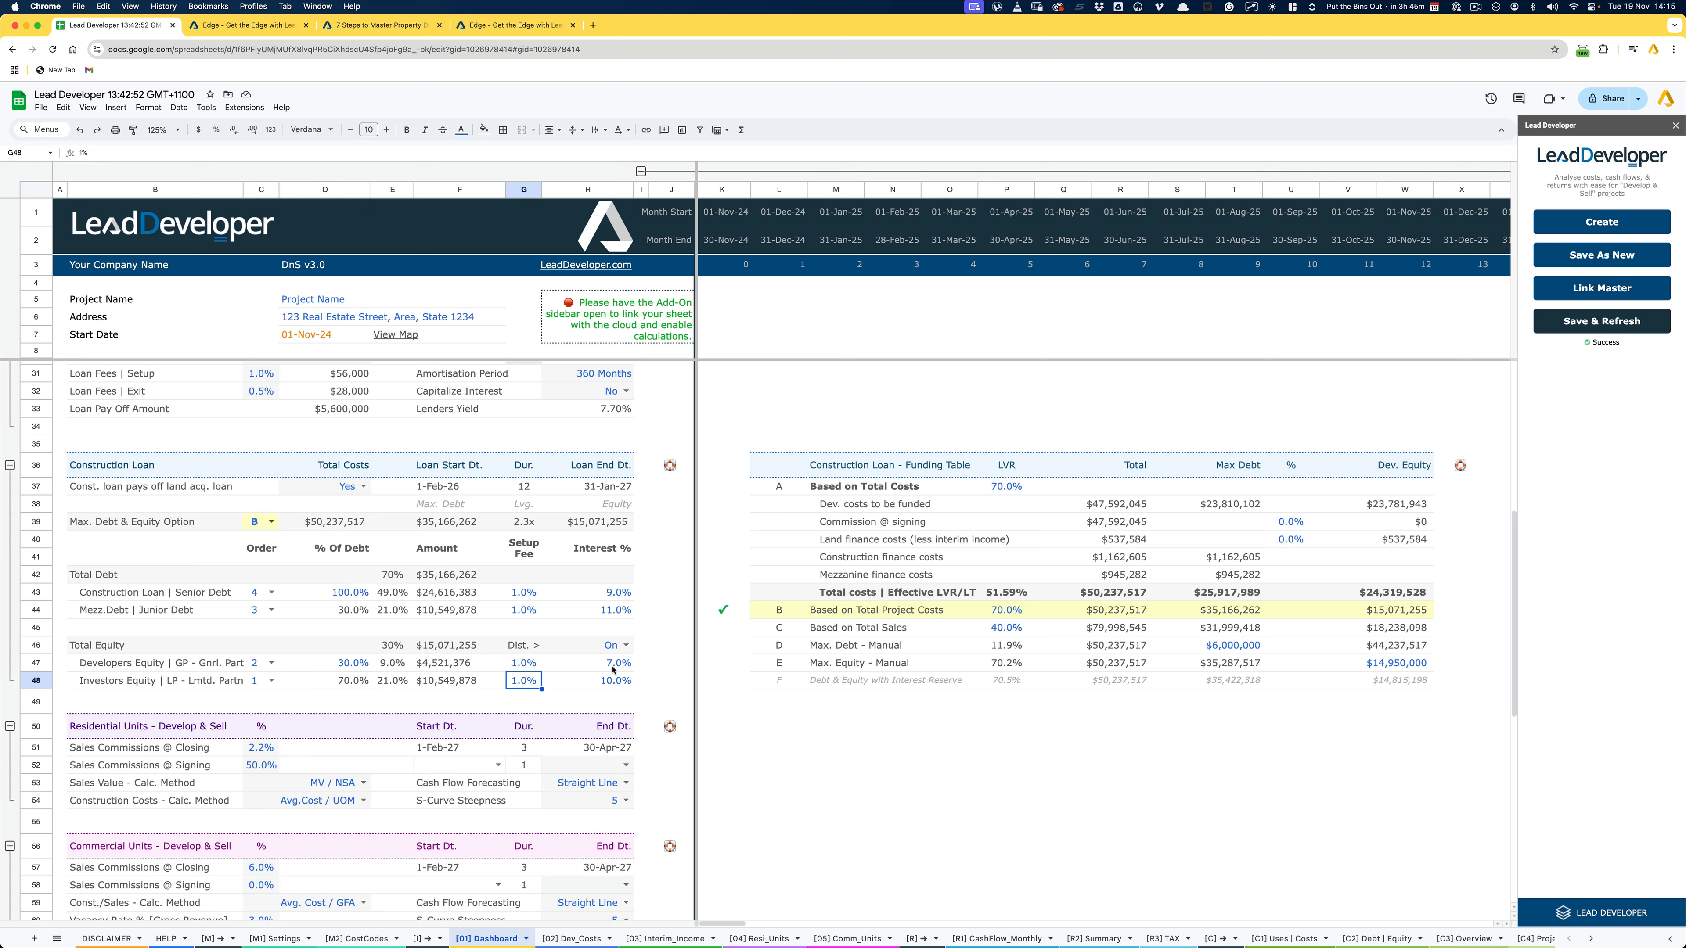
left_click(611, 681)
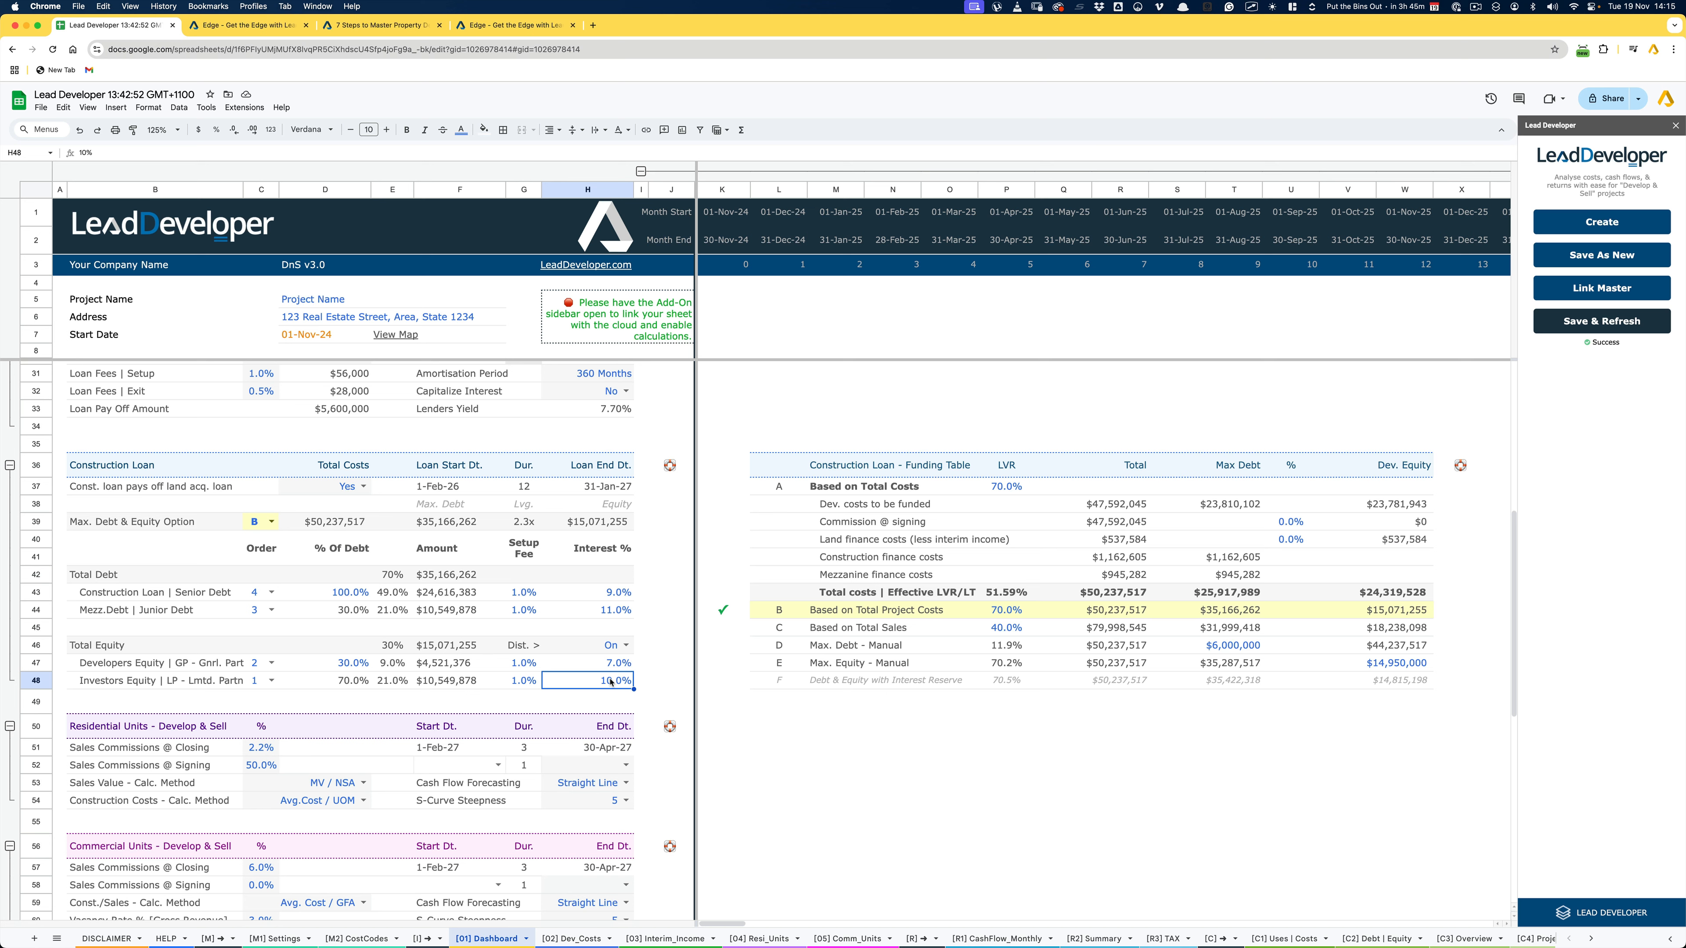
Try the Total Equity Dist. option at Off, and then return it to On
left_click(622, 648)
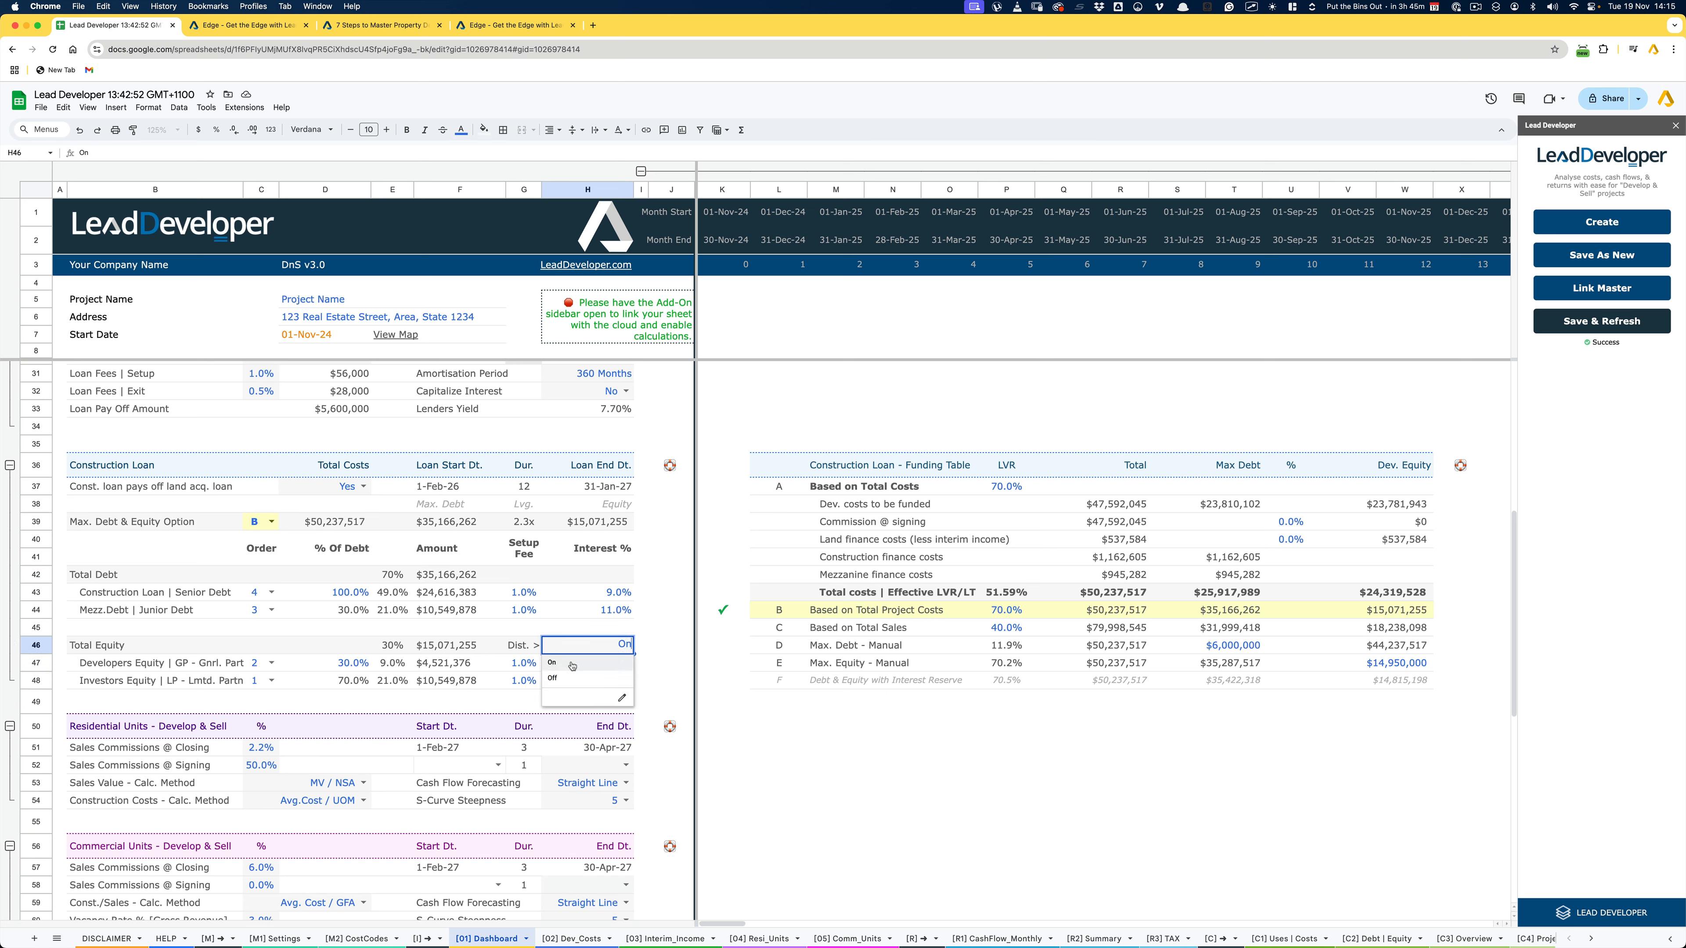
left_click(571, 664)
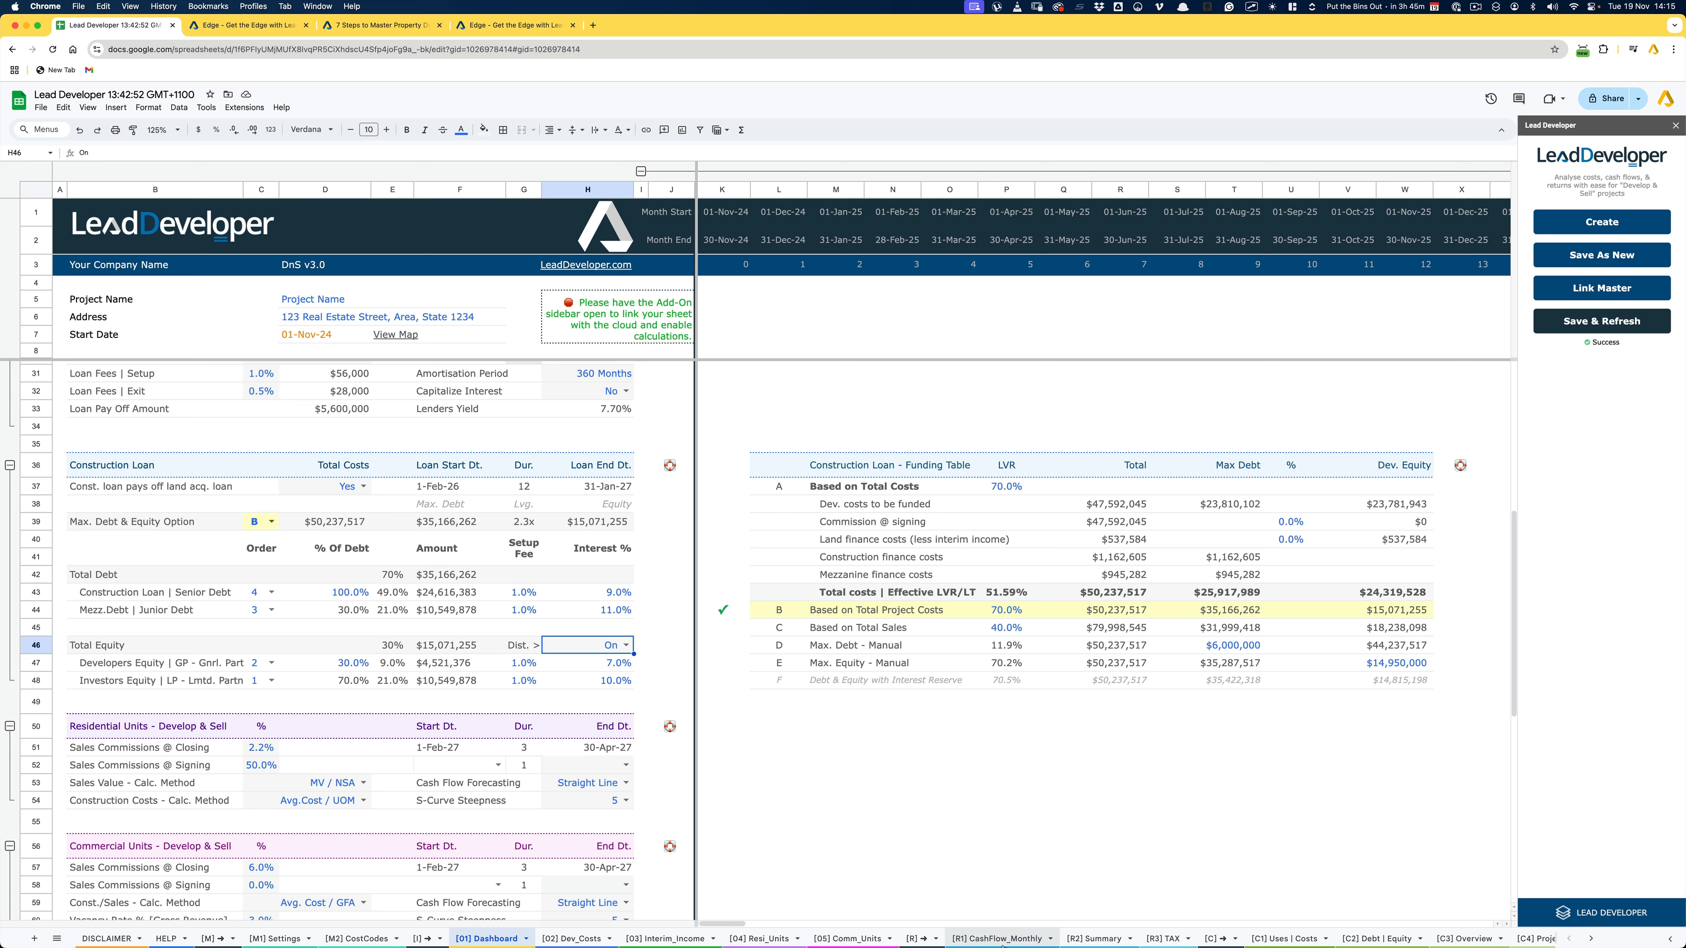
left_click(626, 645)
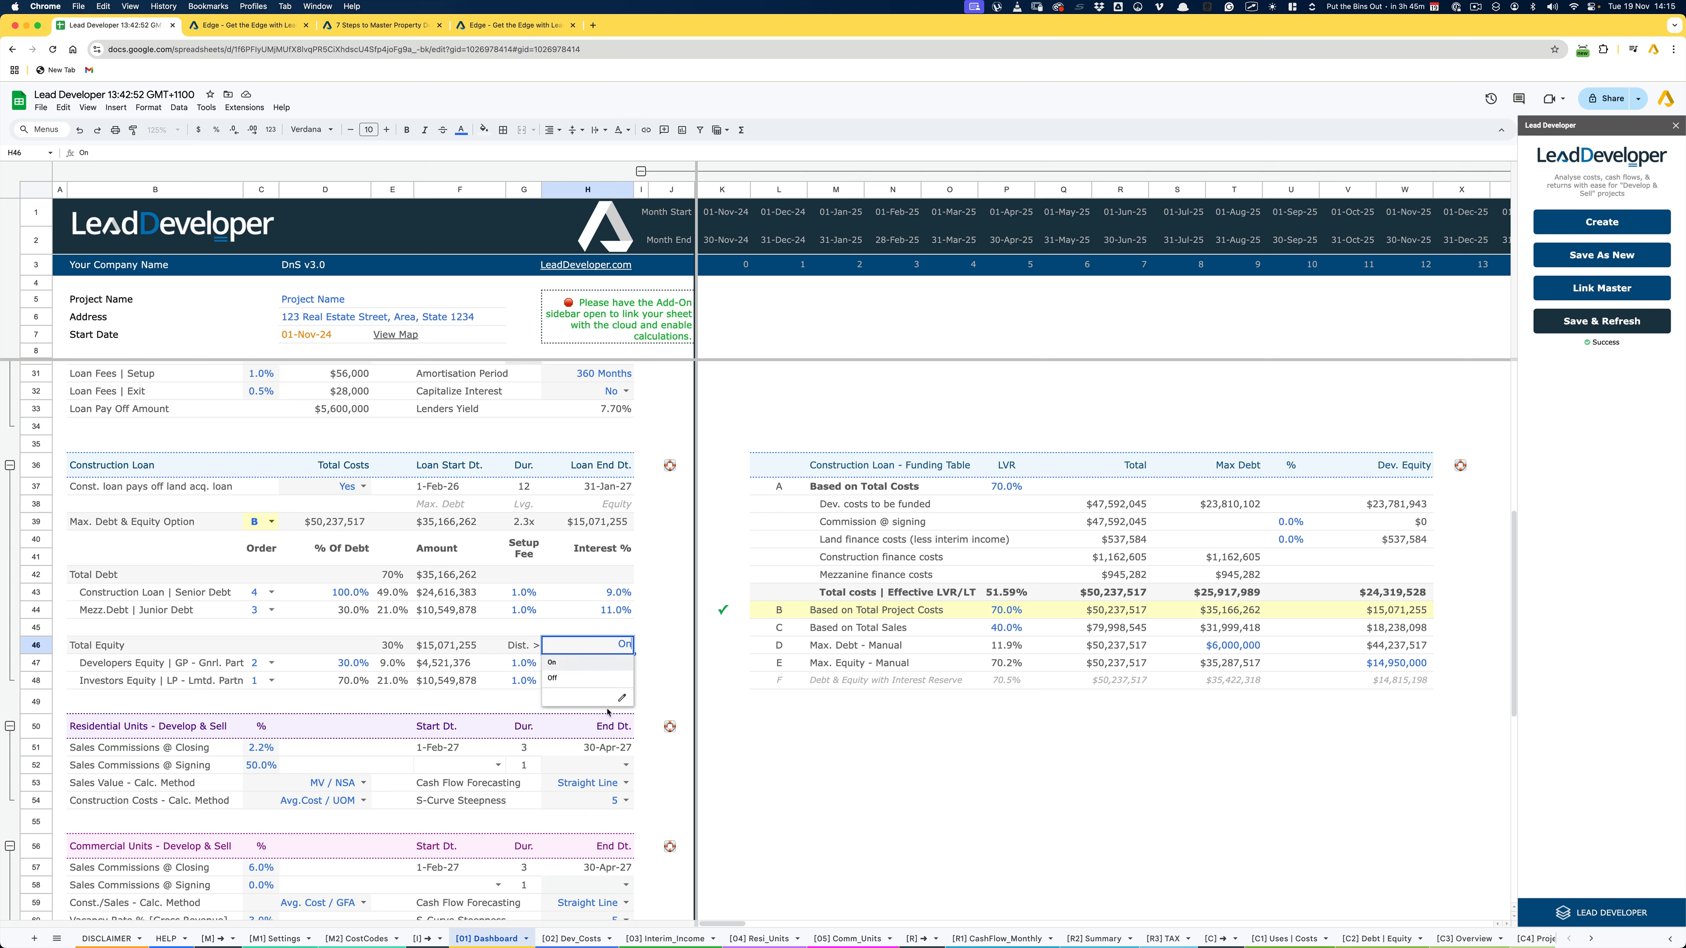
left_click(589, 678)
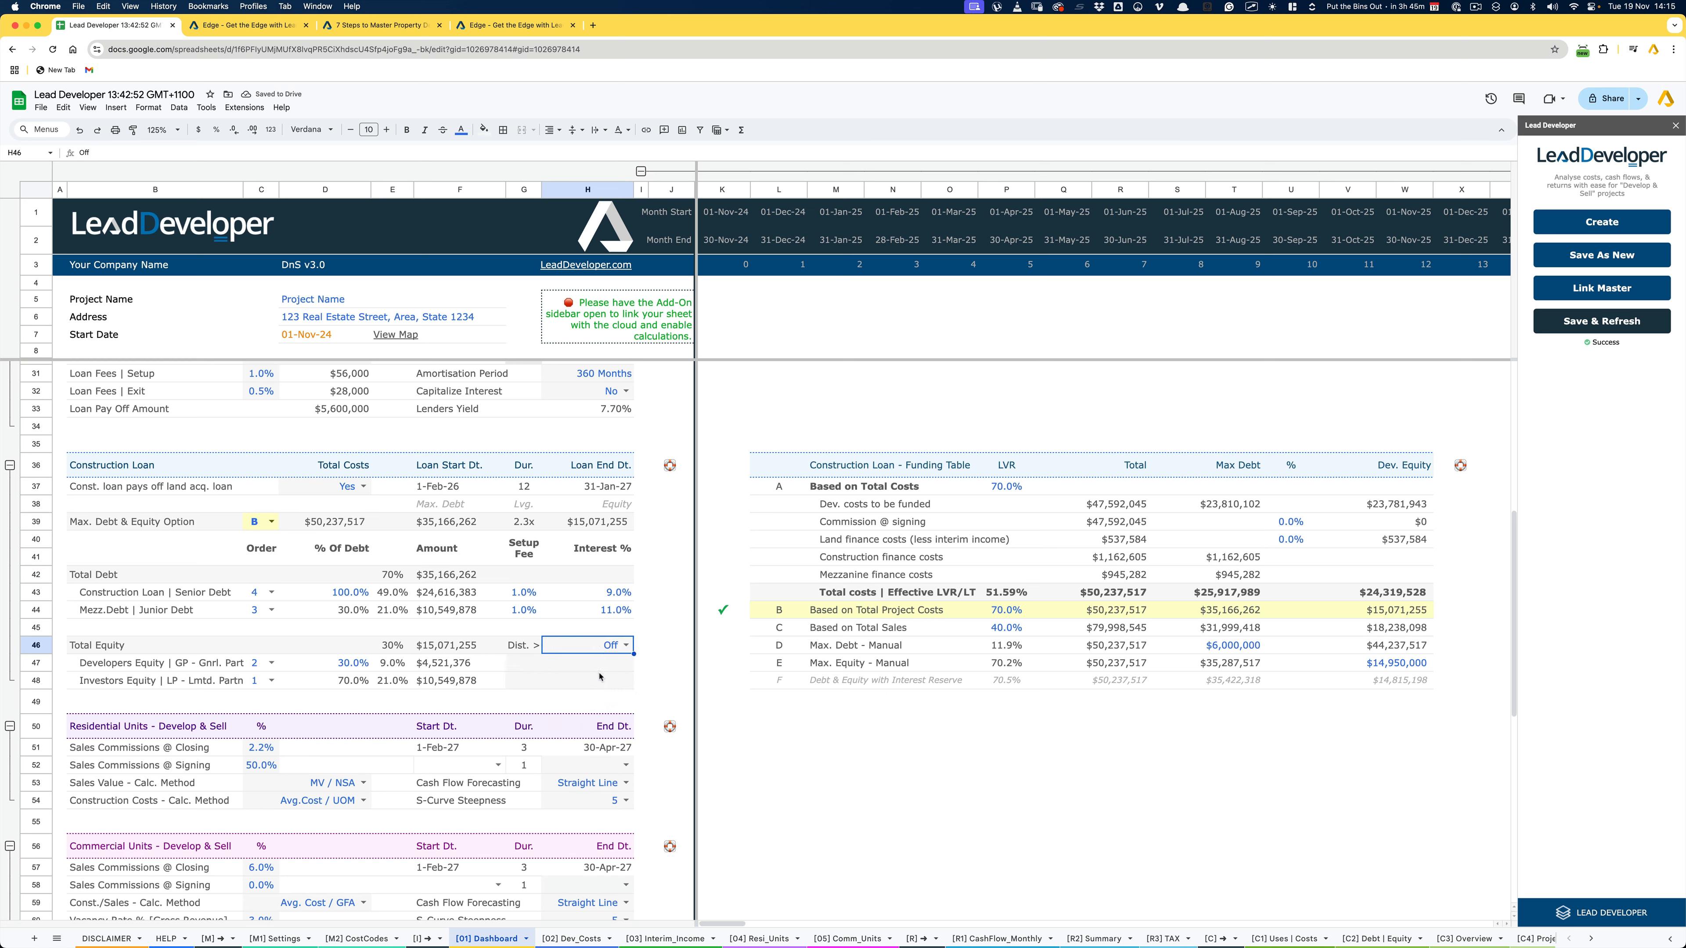
left_click(627, 646)
left_click(592, 664)
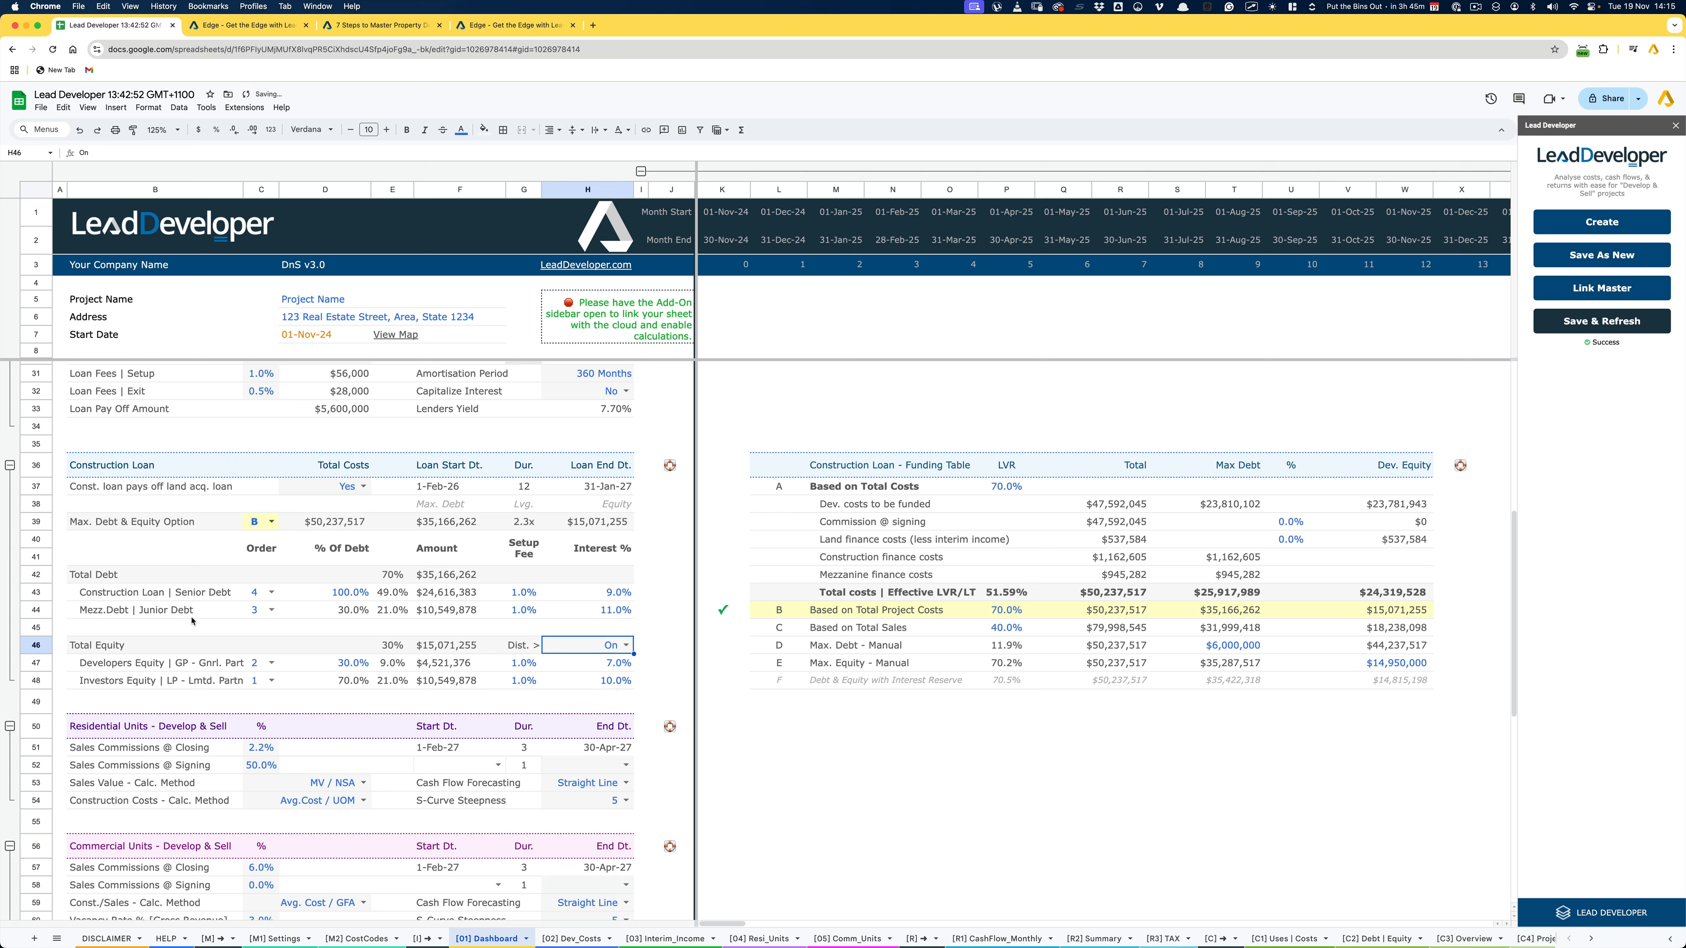
Save and refresh the model to recalculate with the current Construction Loan | Senior Debt percentage
left_click(110, 593)
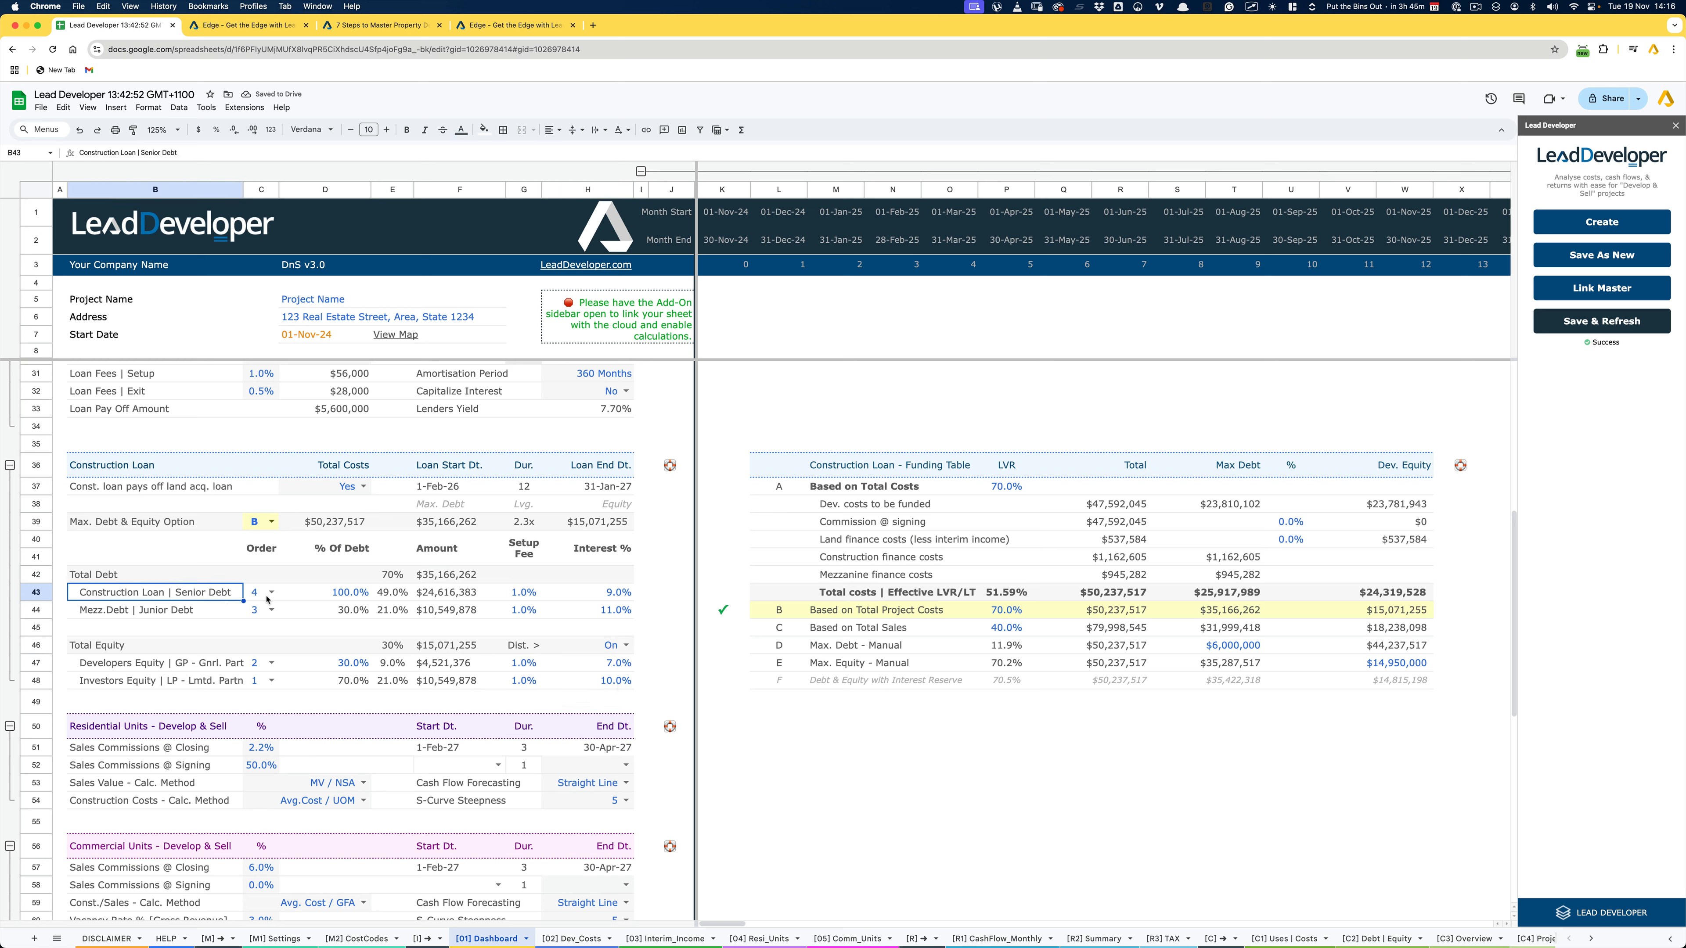
left_click(346, 597)
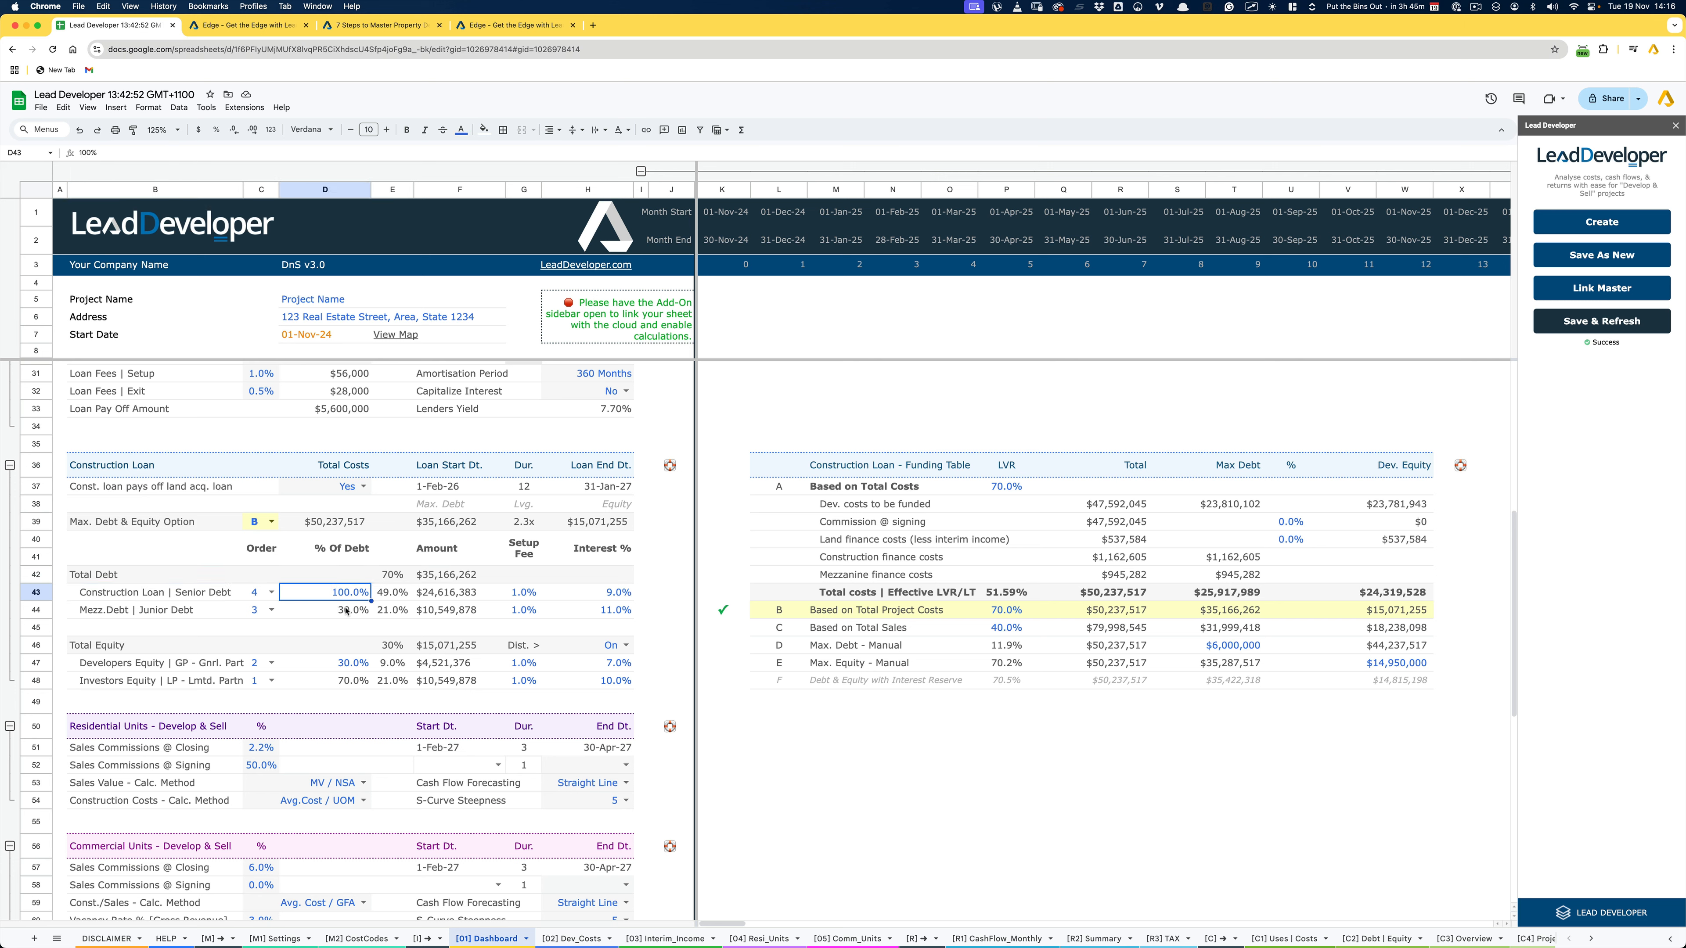
left_click(1622, 325)
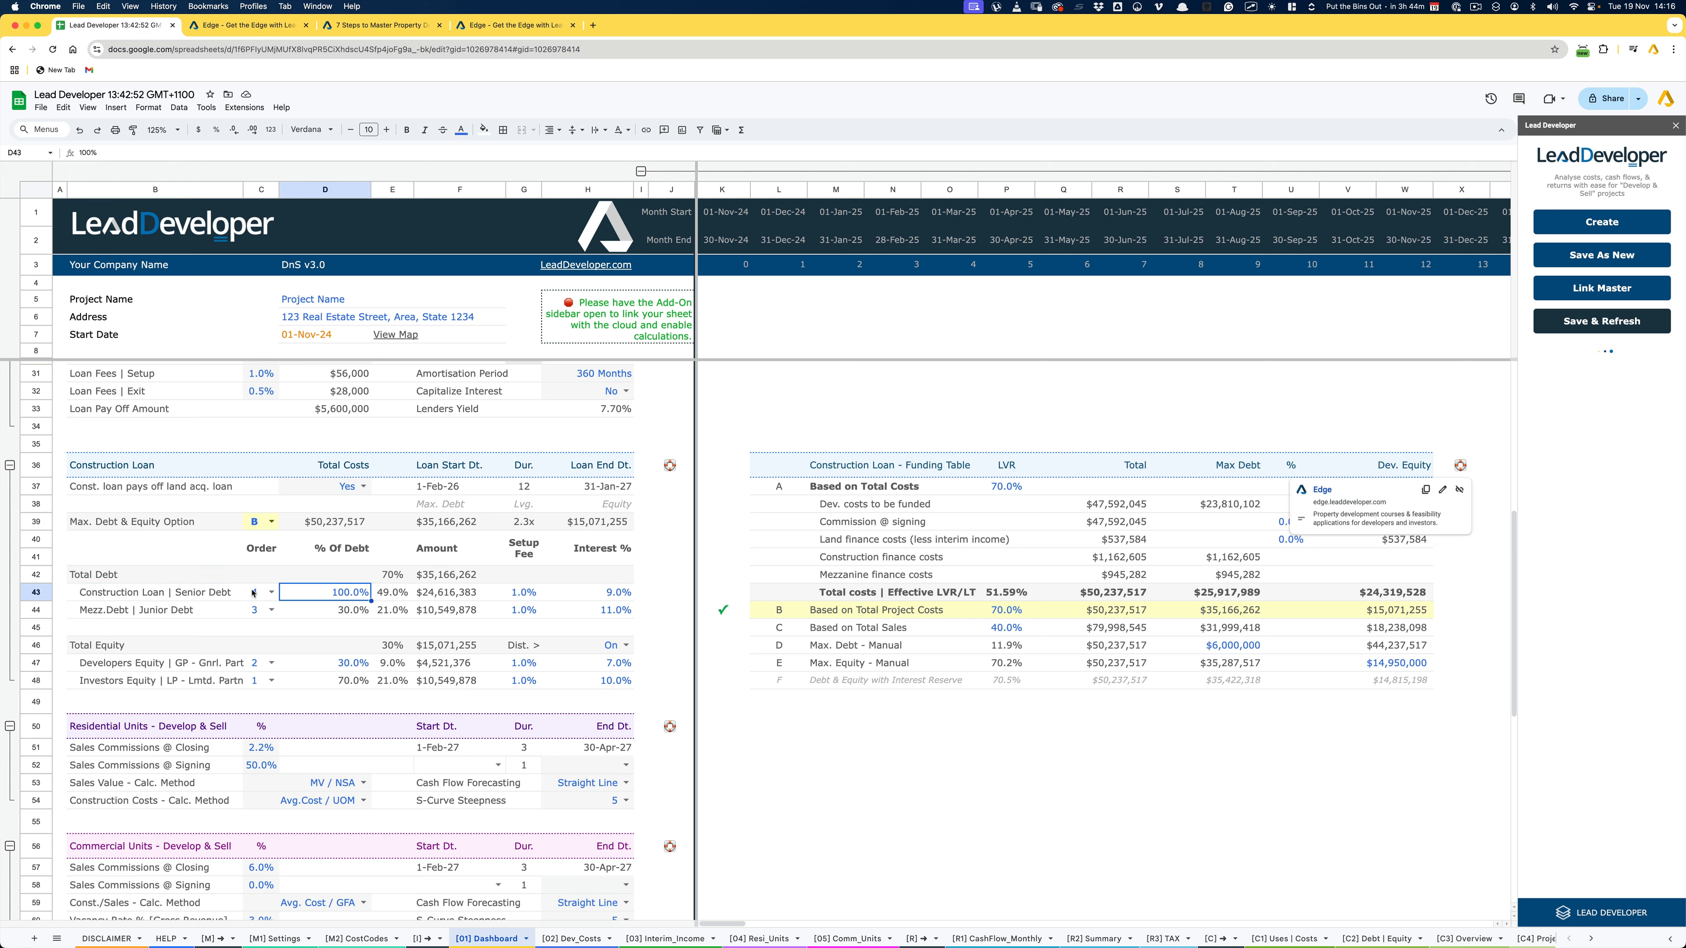
Review the Order values of the debt and equity rows, and set the Developers Equity | GP order to 1
left_click_drag(260, 592, 257, 680)
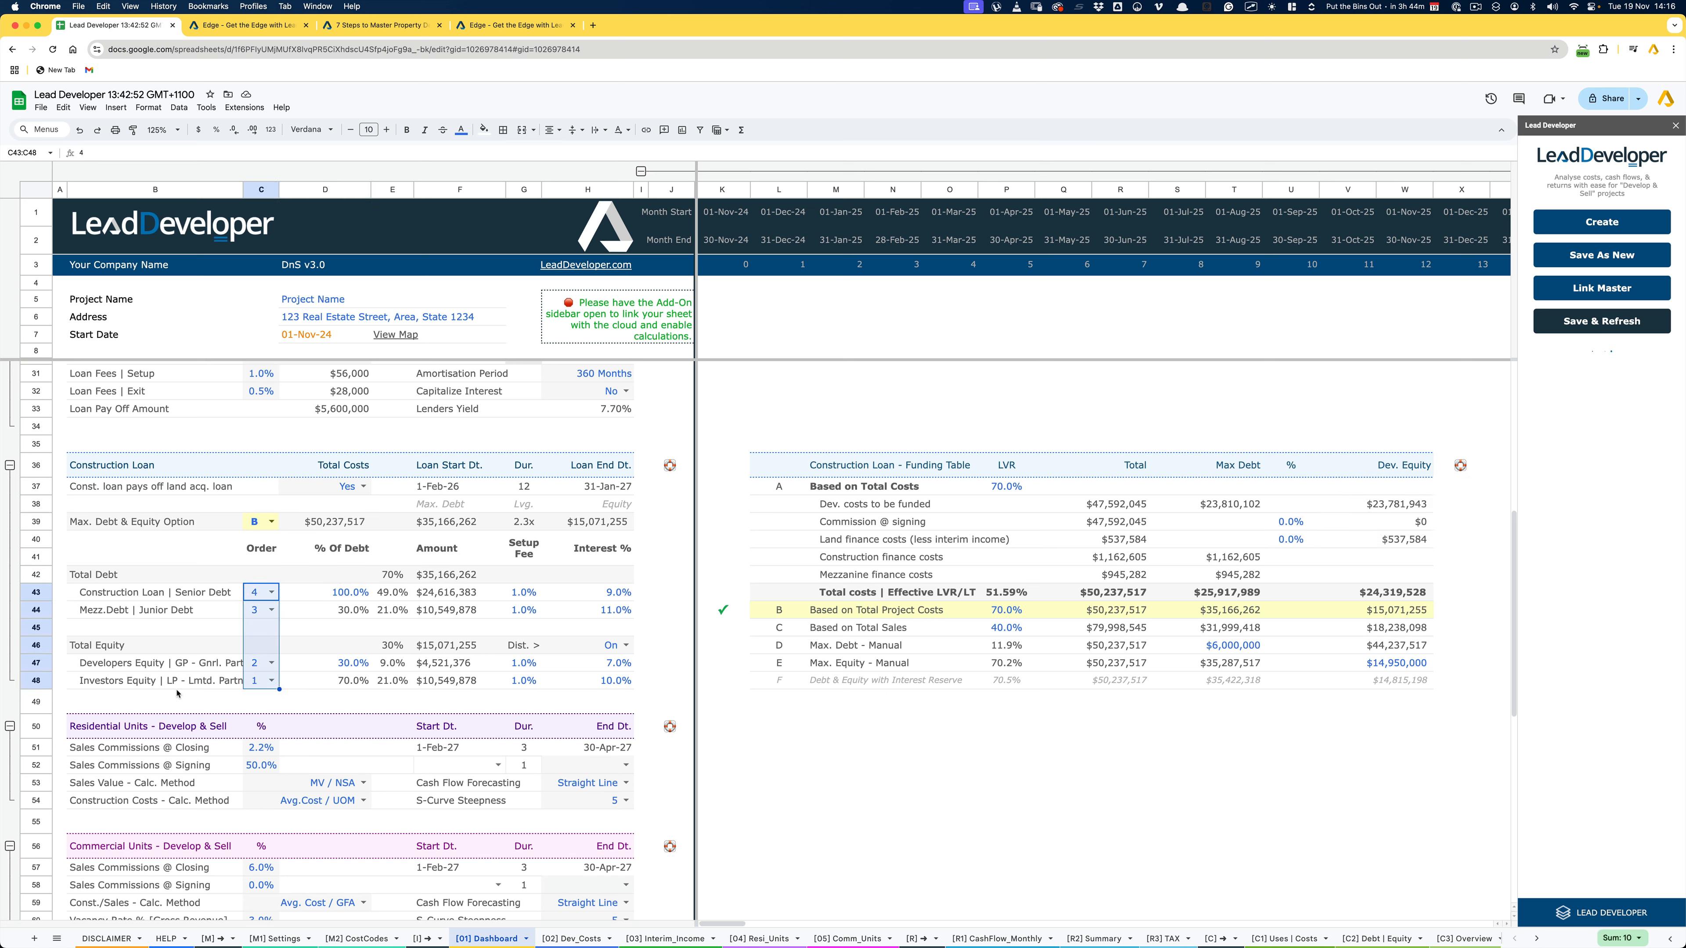
left_click(134, 682)
left_click(260, 680)
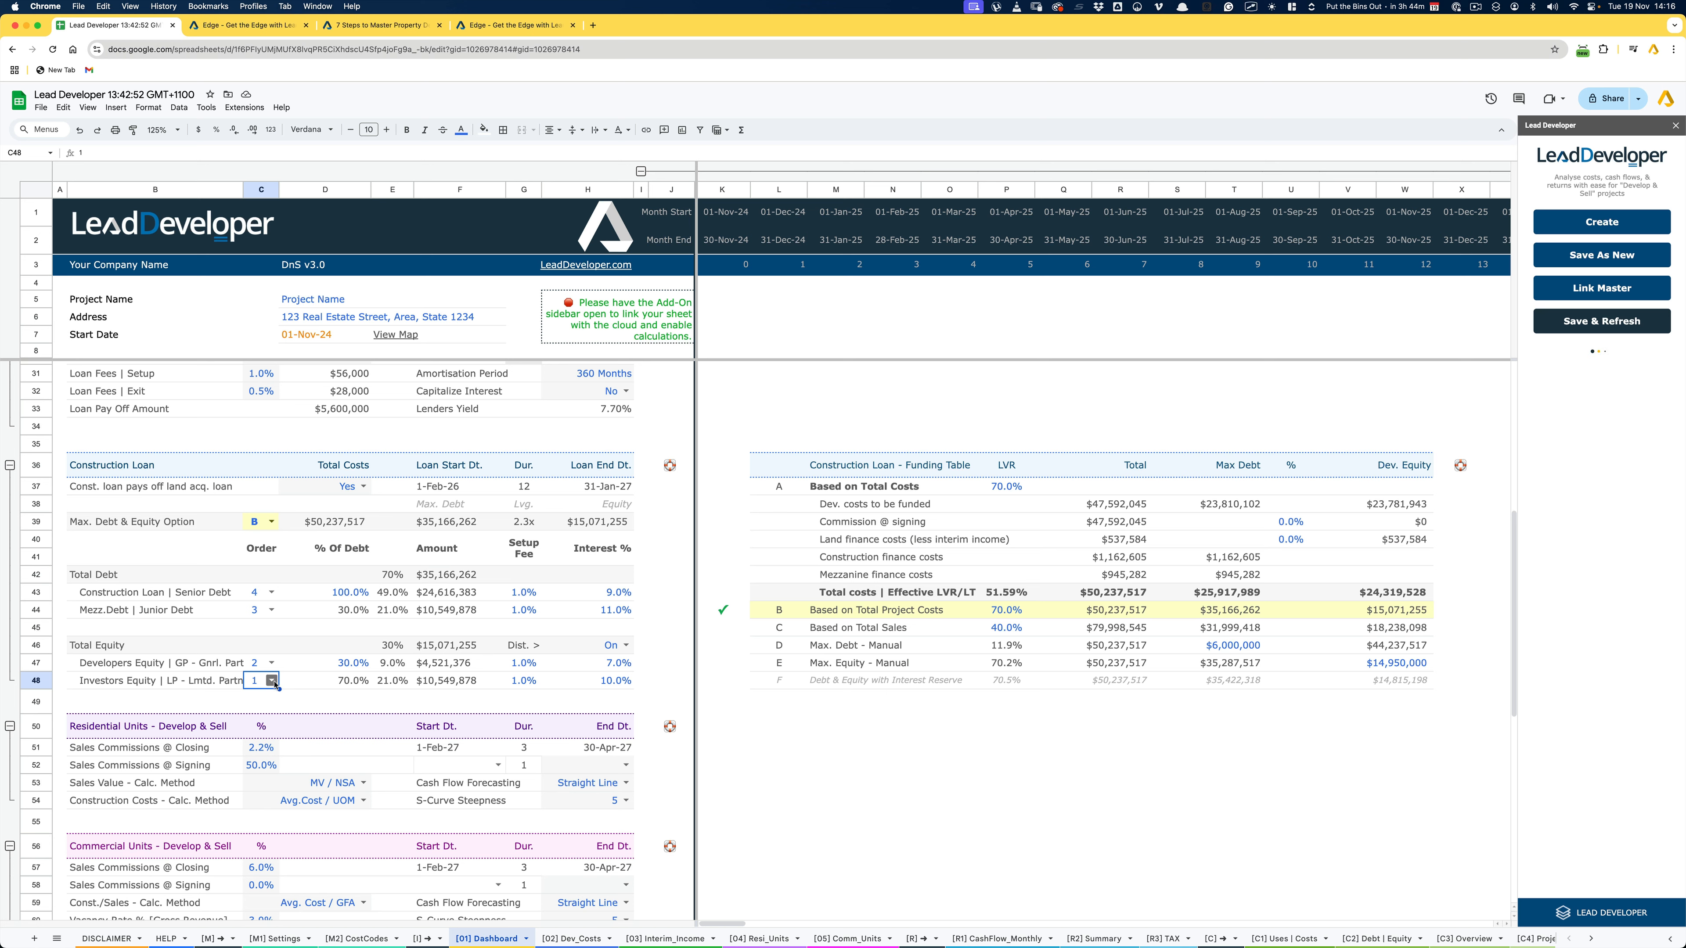
left_click(272, 682)
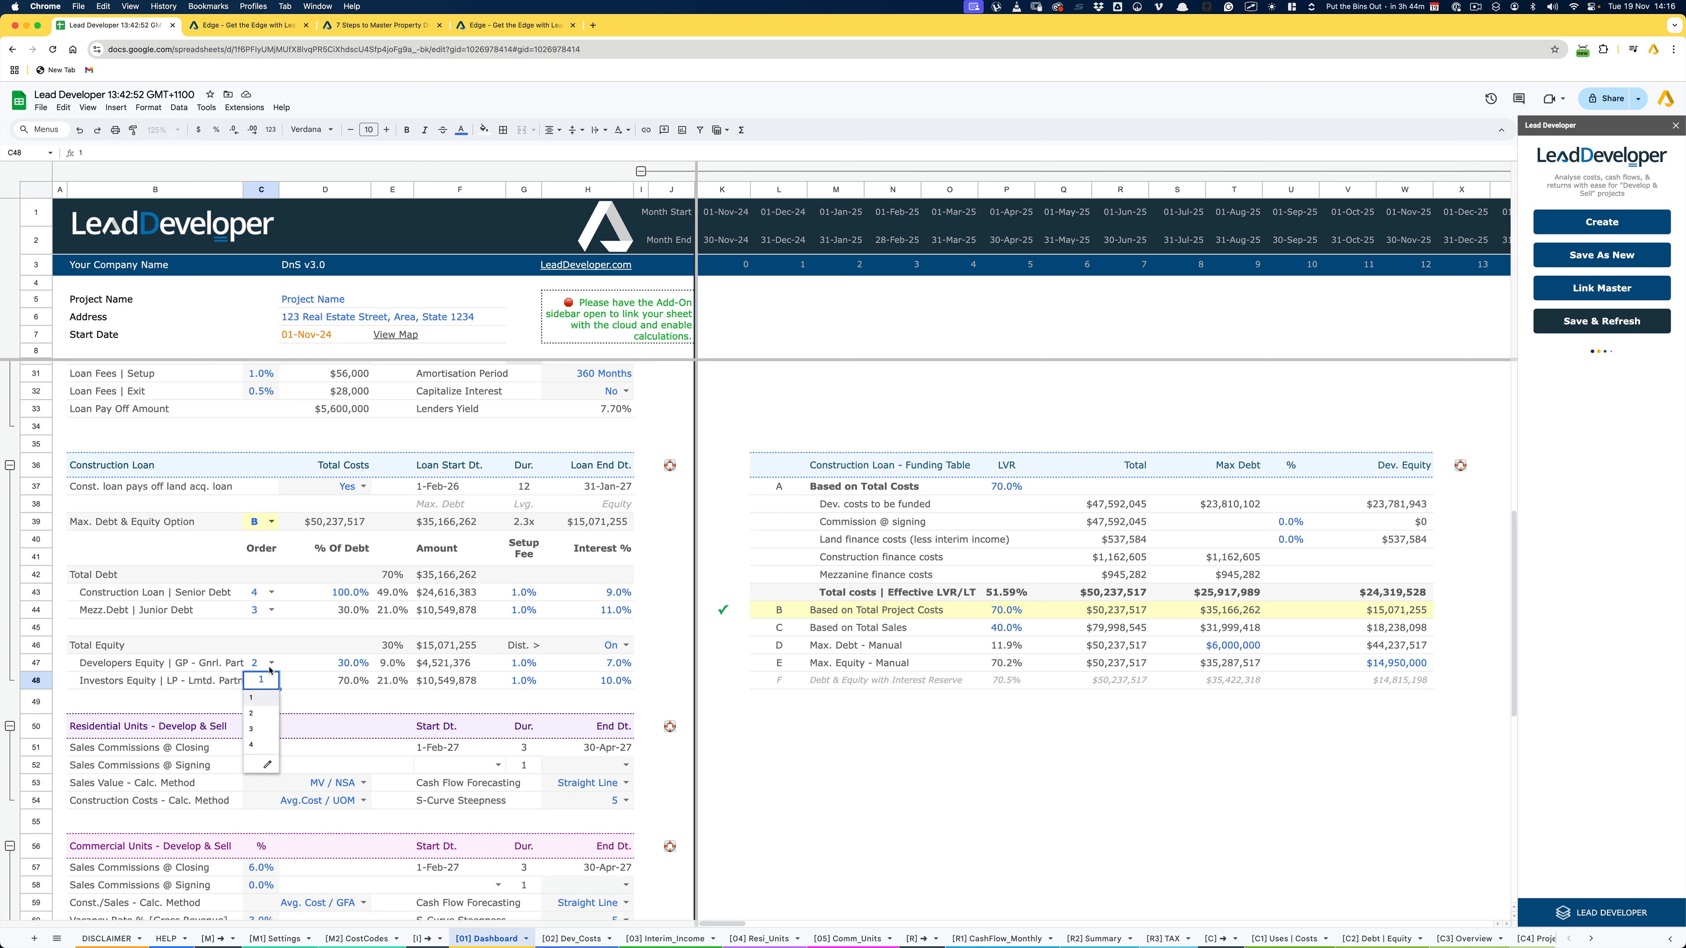
left_click(269, 664)
left_click(260, 679)
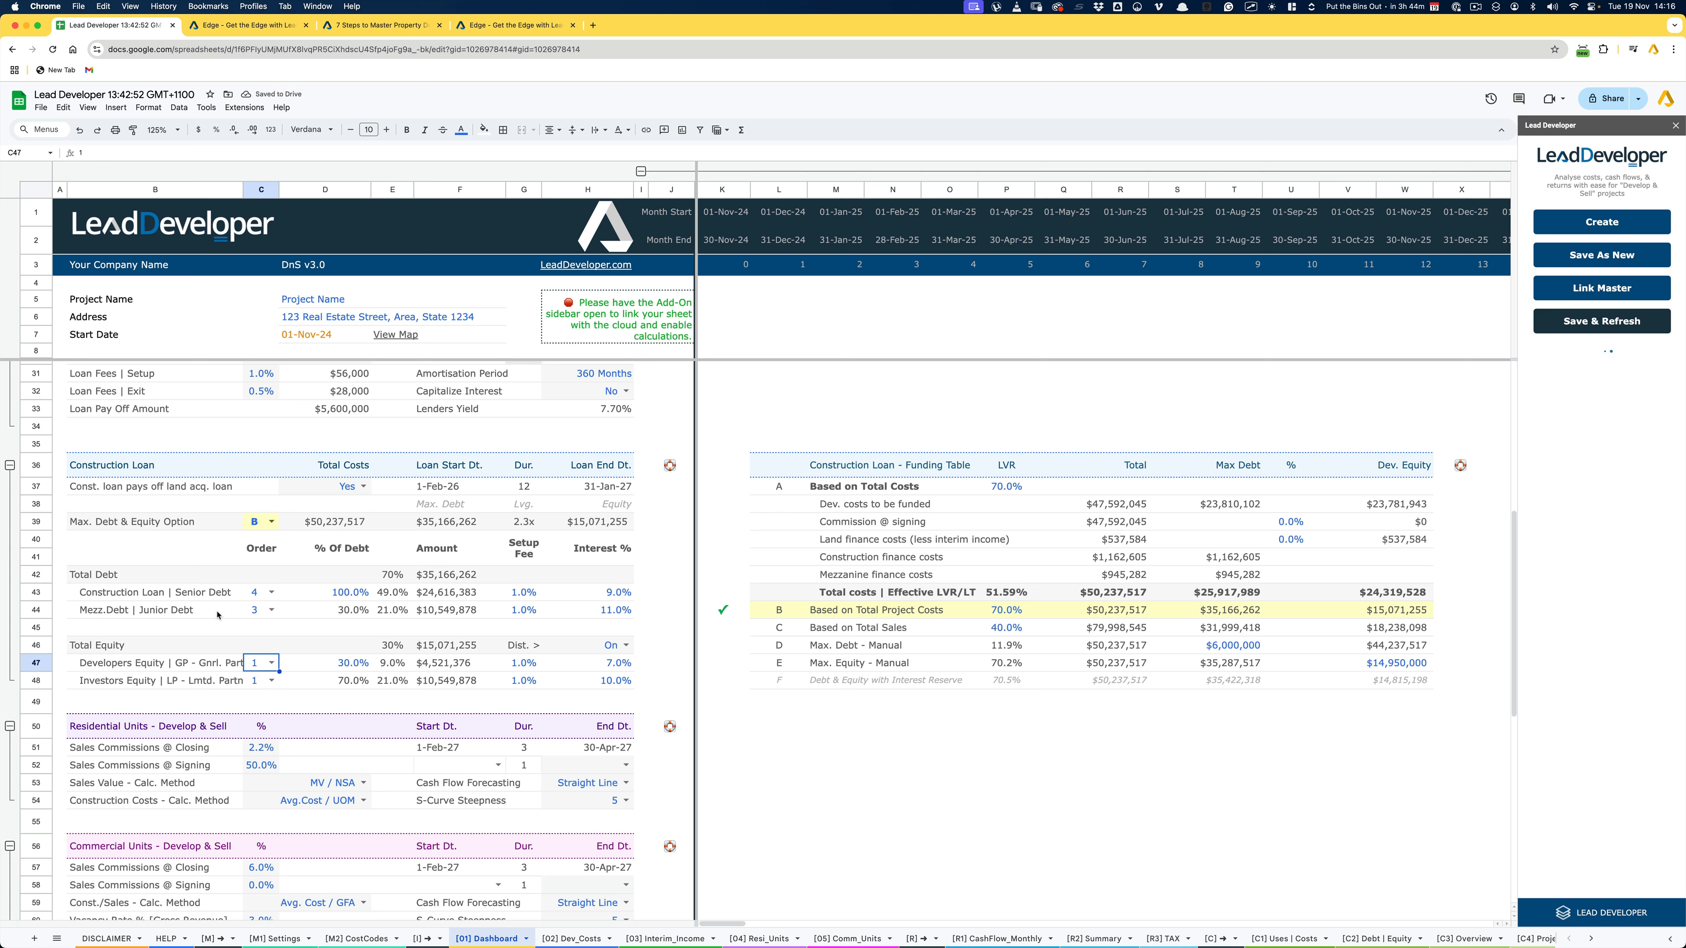
Set the Order of both Mezz.Debt | Junior Debt and Construction Loan | Senior Debt to 2
left_click(271, 610)
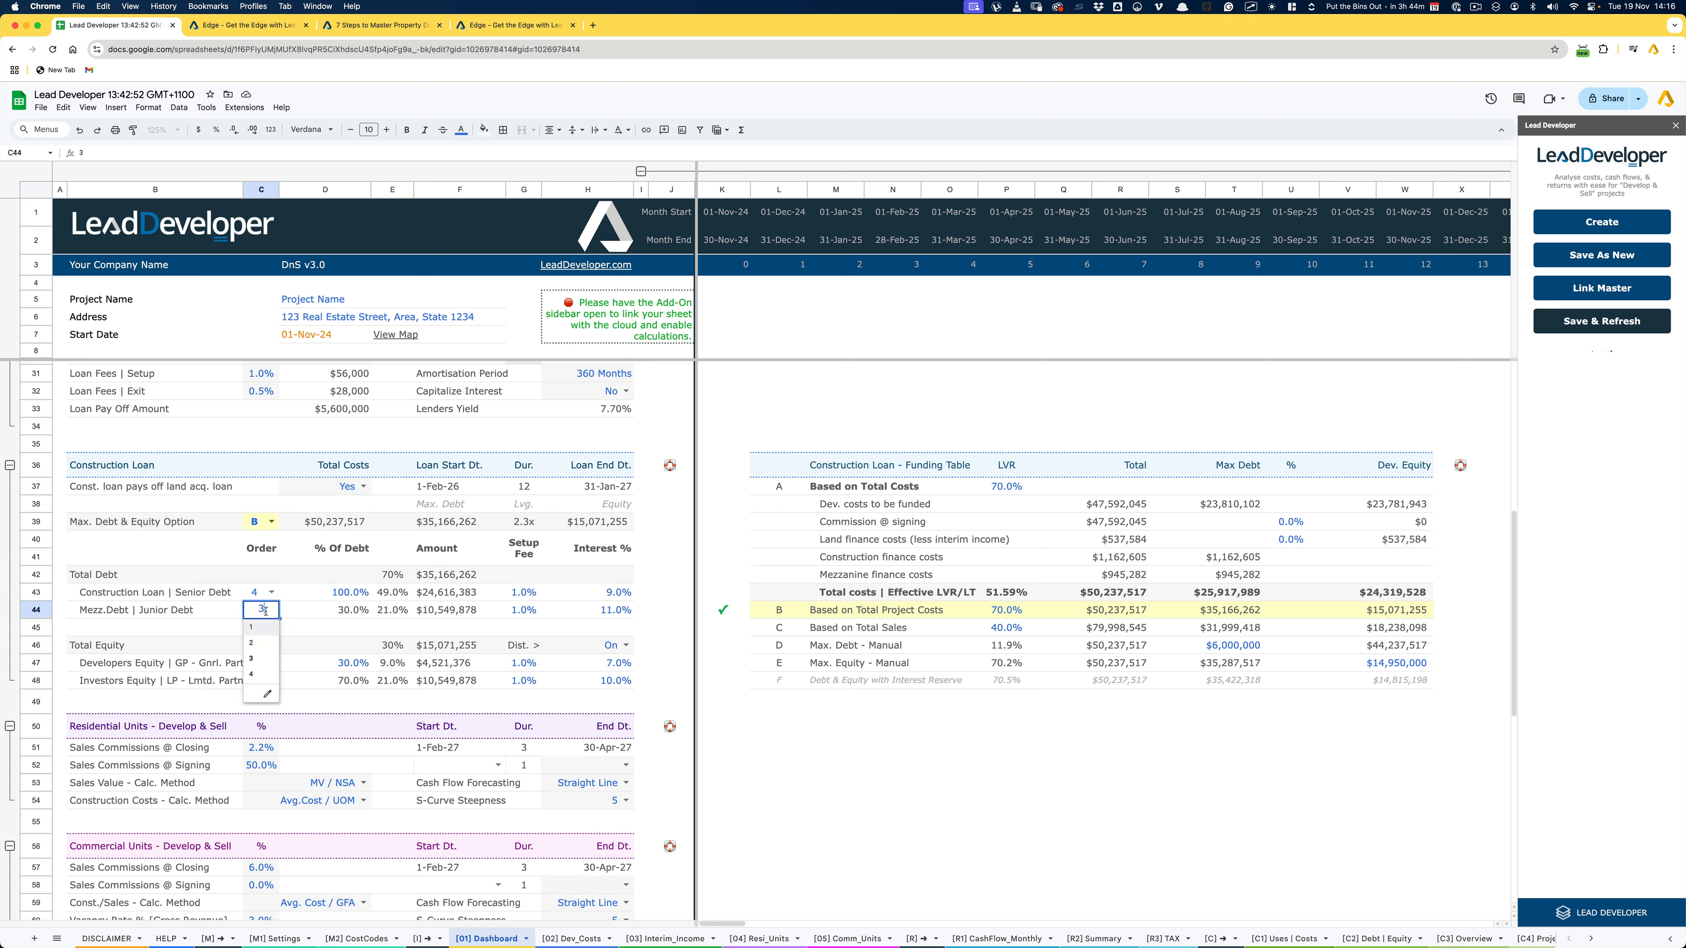
left_click(263, 643)
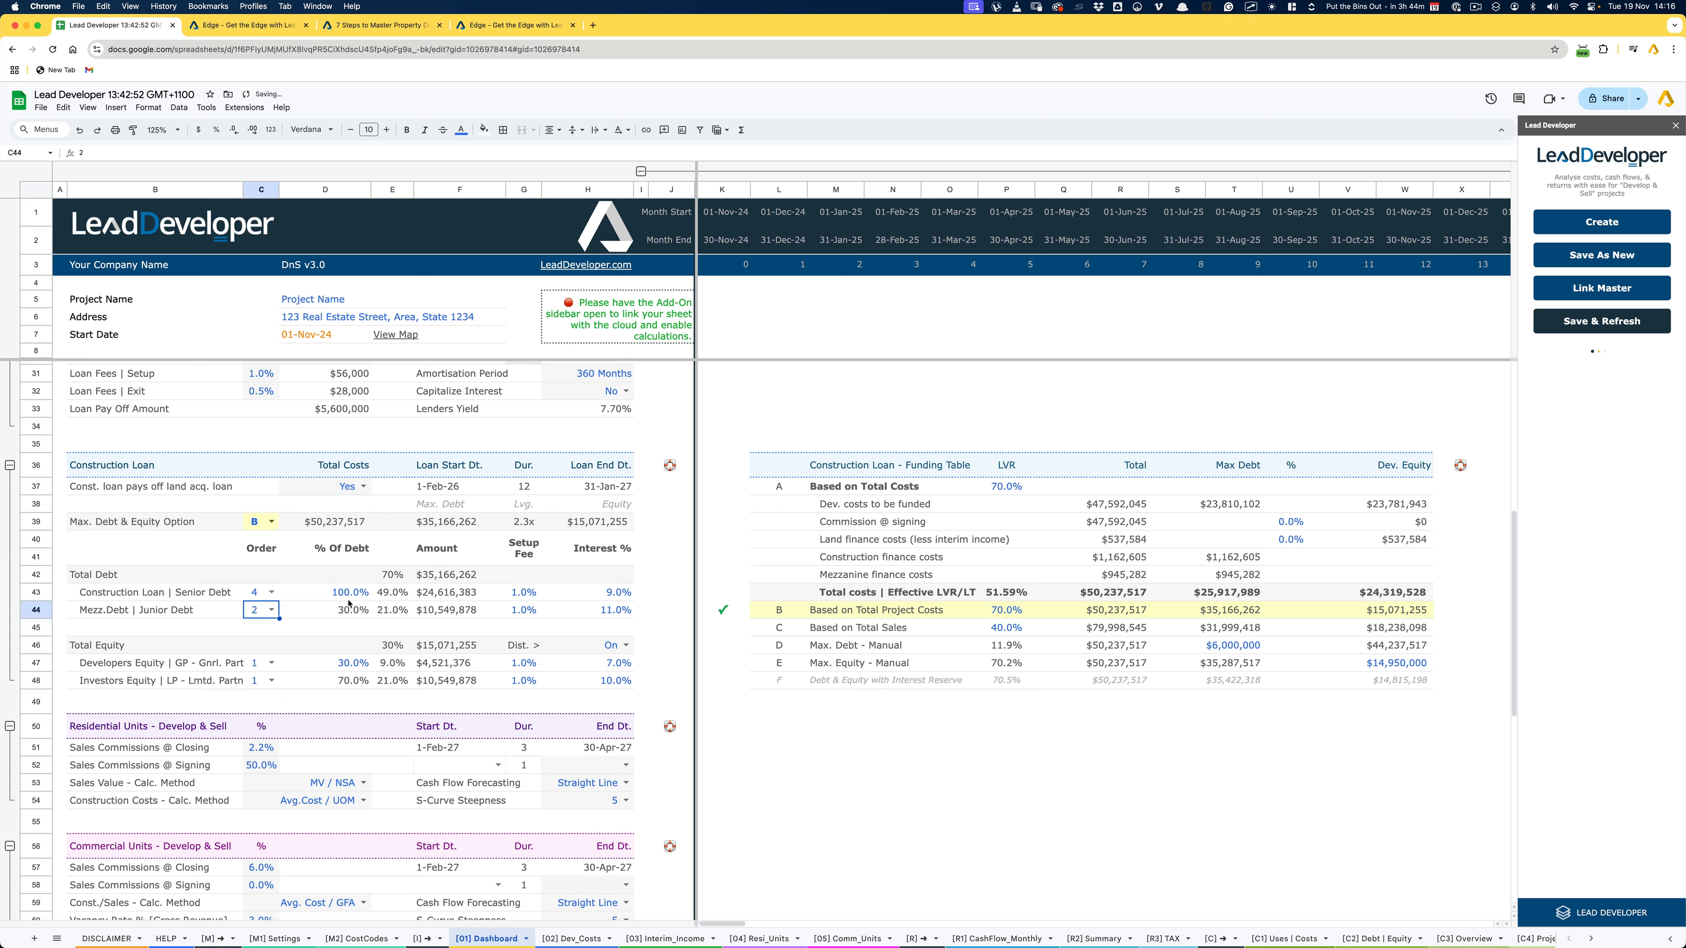
left_click(271, 592)
left_click(262, 625)
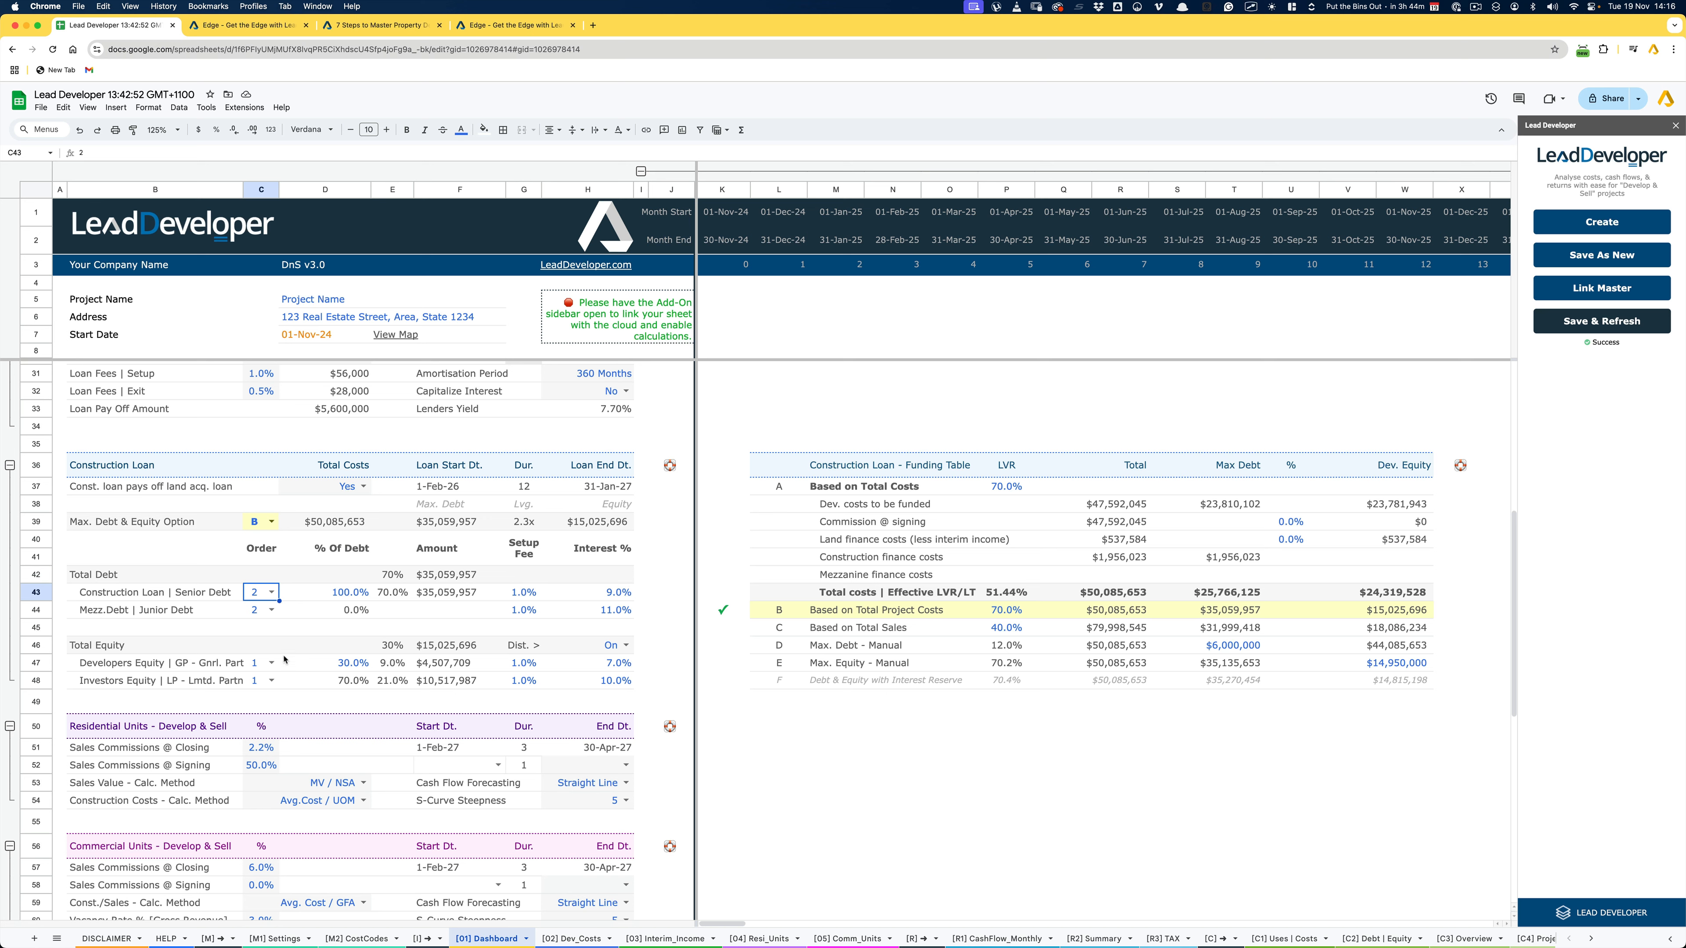
Set the Order of Construction Loan | Senior Debt to 4 and of Mezz.Debt | Junior Debt to 3
left_click(271, 592)
left_click(263, 657)
left_click(271, 610)
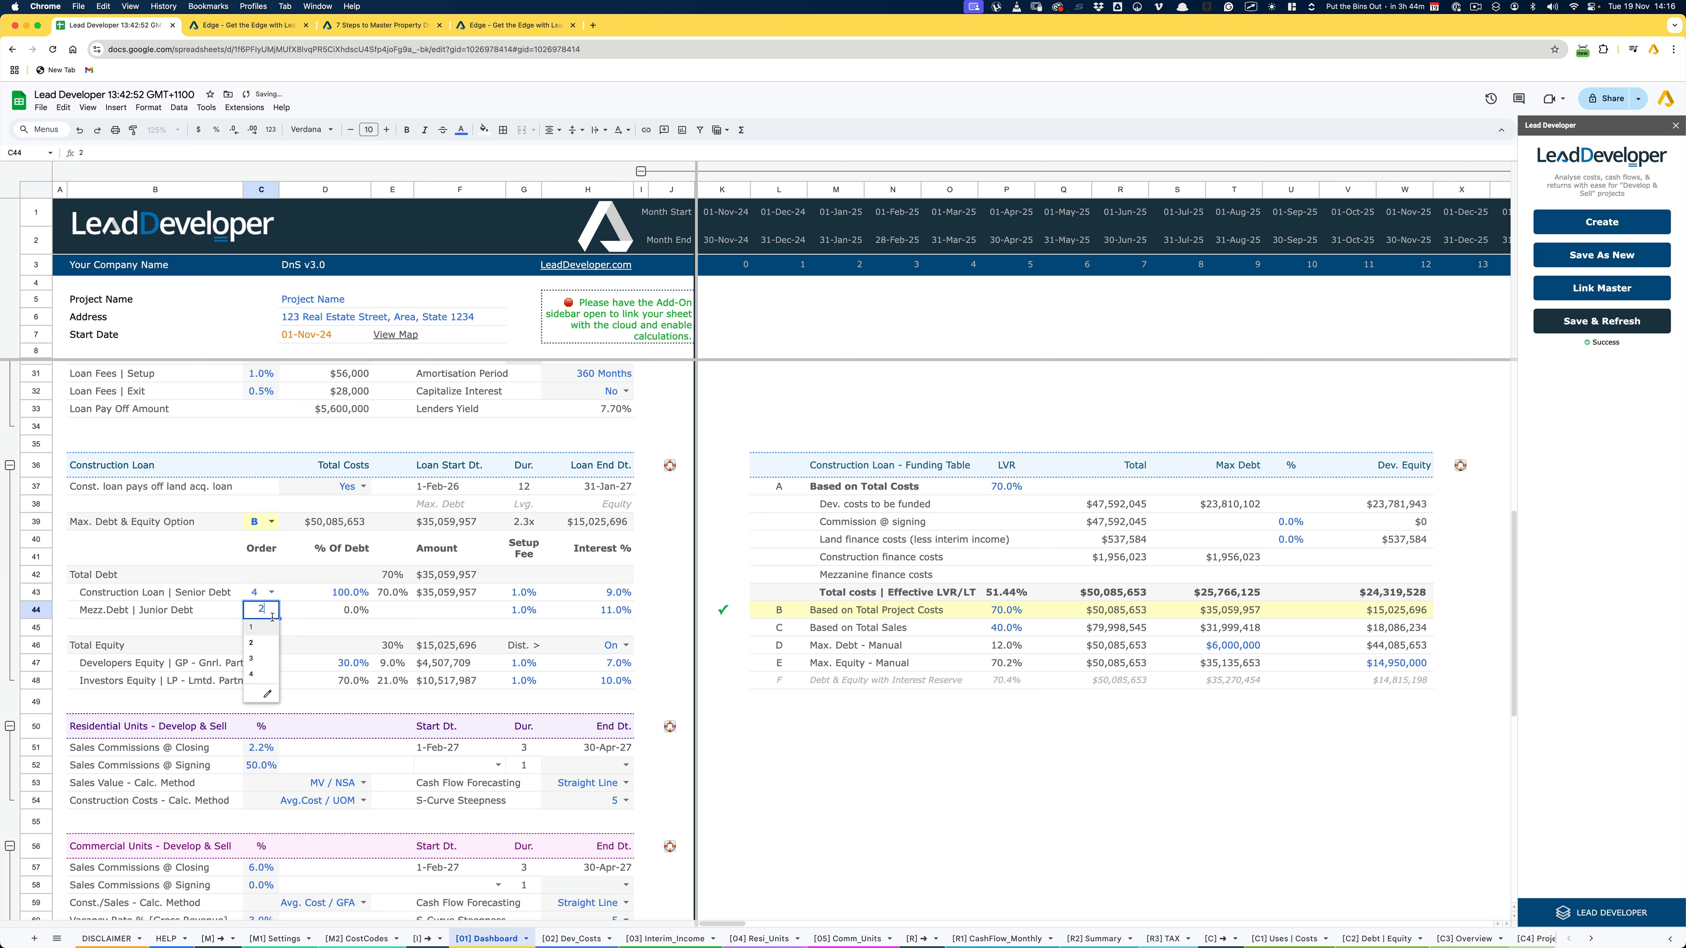
left_click(263, 647)
left_click(272, 610)
left_click(263, 657)
Set the Investors Equity | LP order to 2, keeping Developers Equity first, and save and refresh the model
left_click(211, 666)
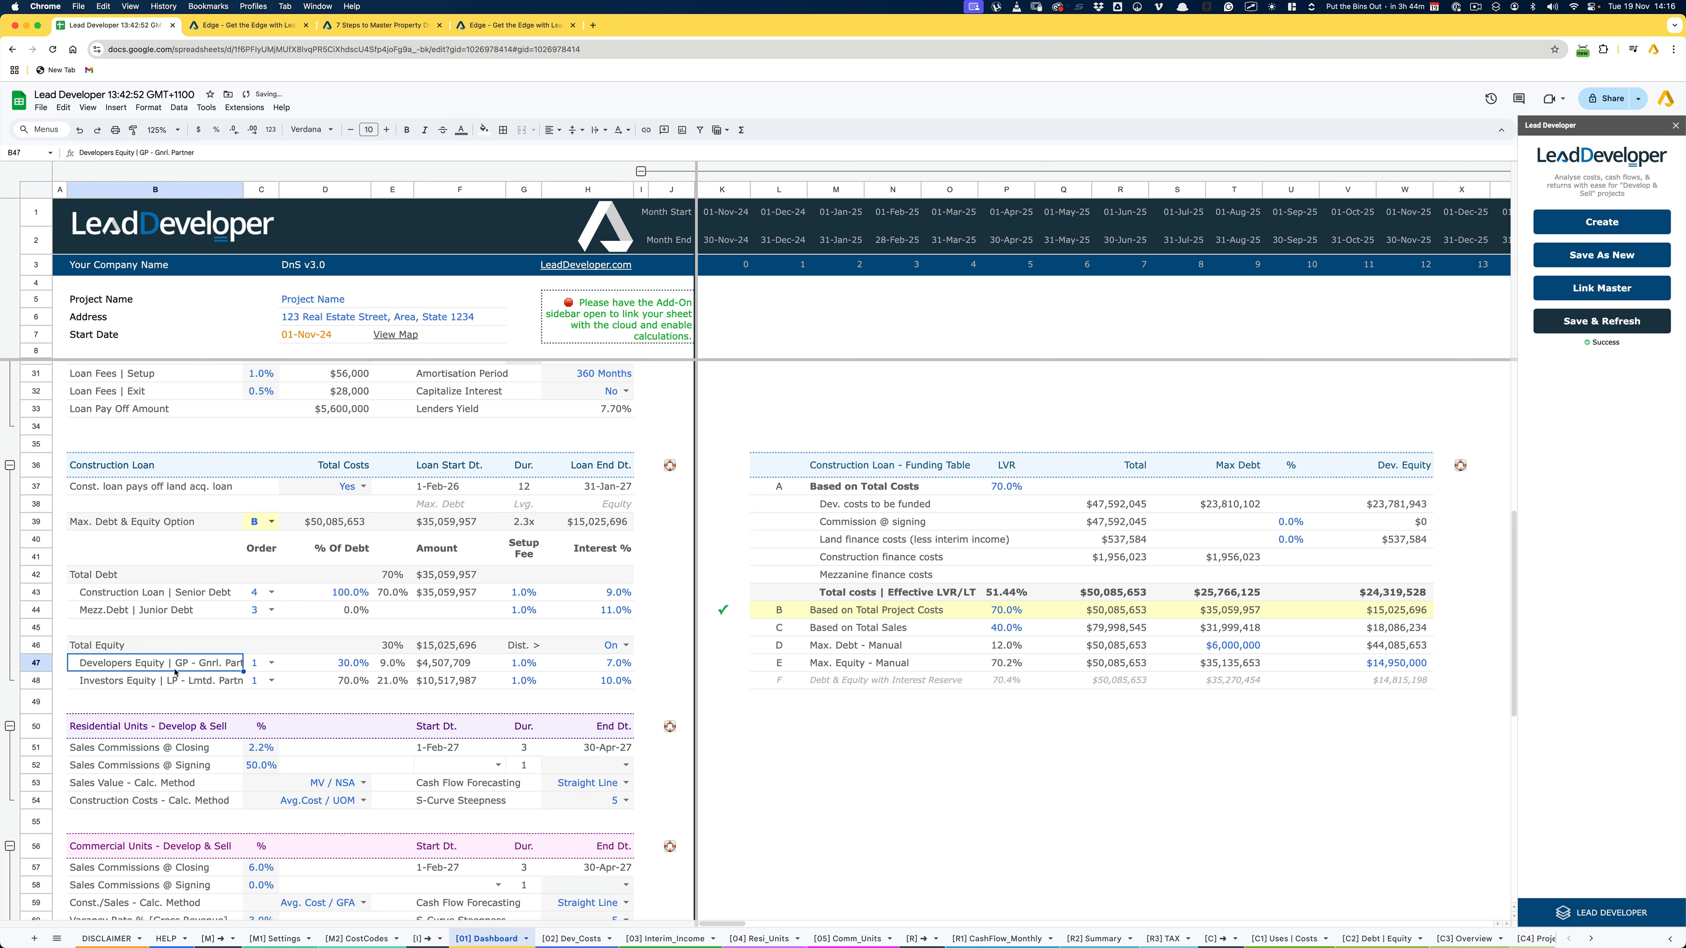
left_click(264, 677)
left_click(259, 715)
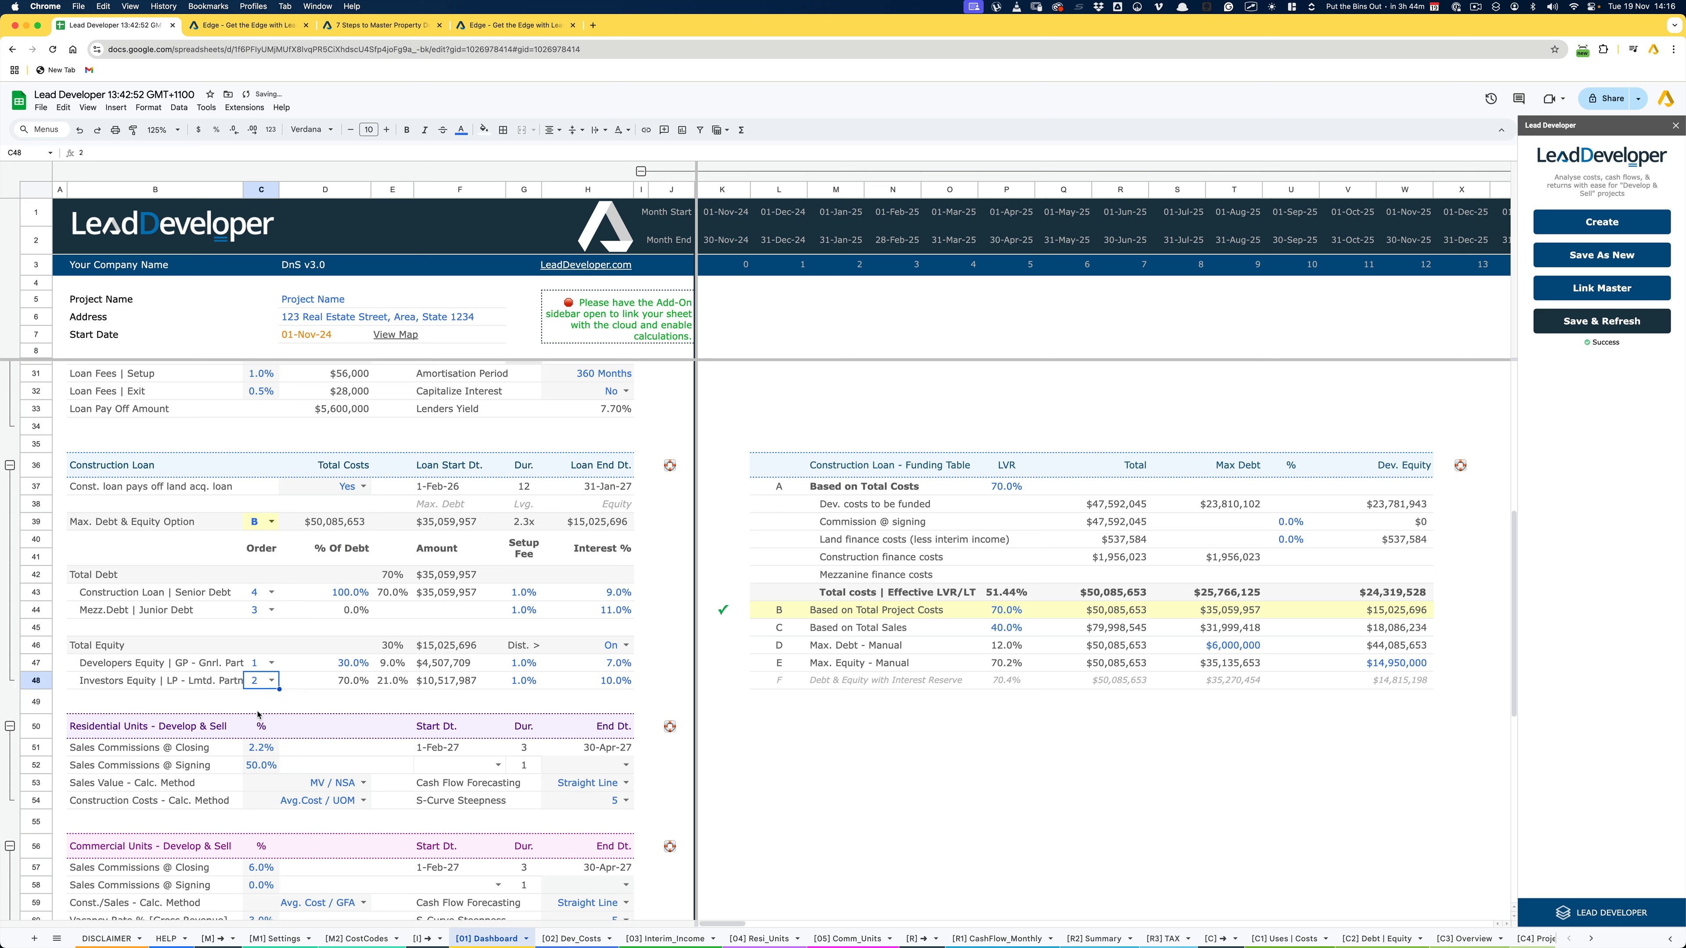
left_click(266, 669)
left_click(223, 667)
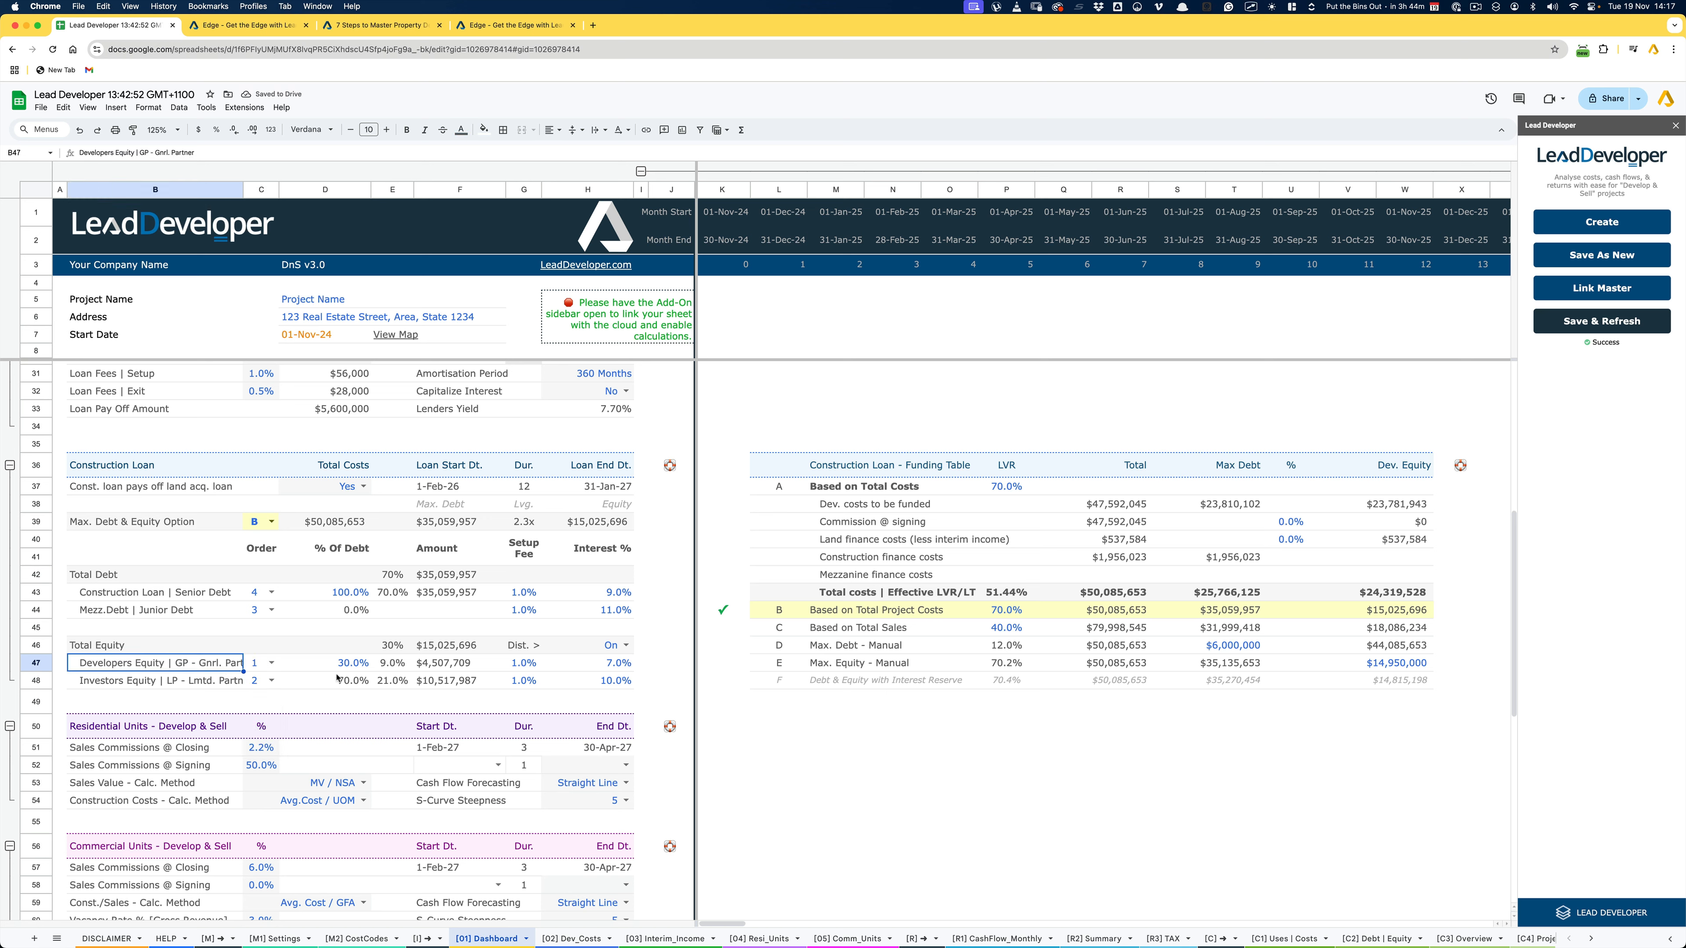
left_click(1602, 321)
Review the Developers Equity share, the debt setup fees and interest rates, and the construction loan's start and end dates
left_click(347, 667)
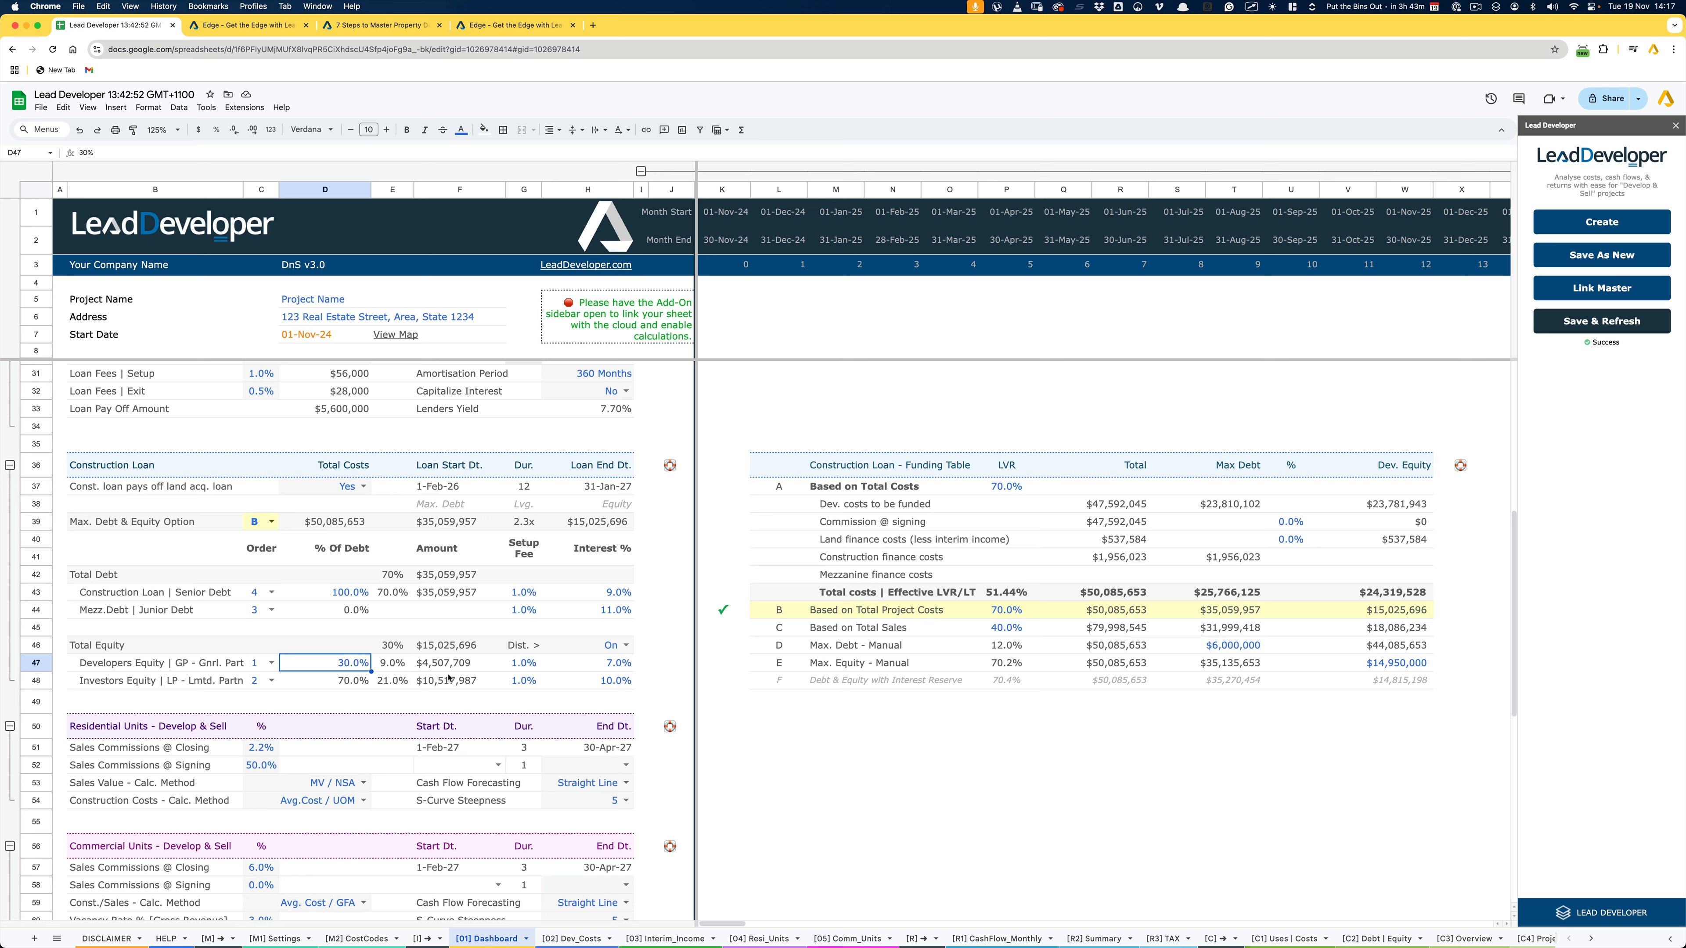
left_click(542, 592)
left_click(521, 611)
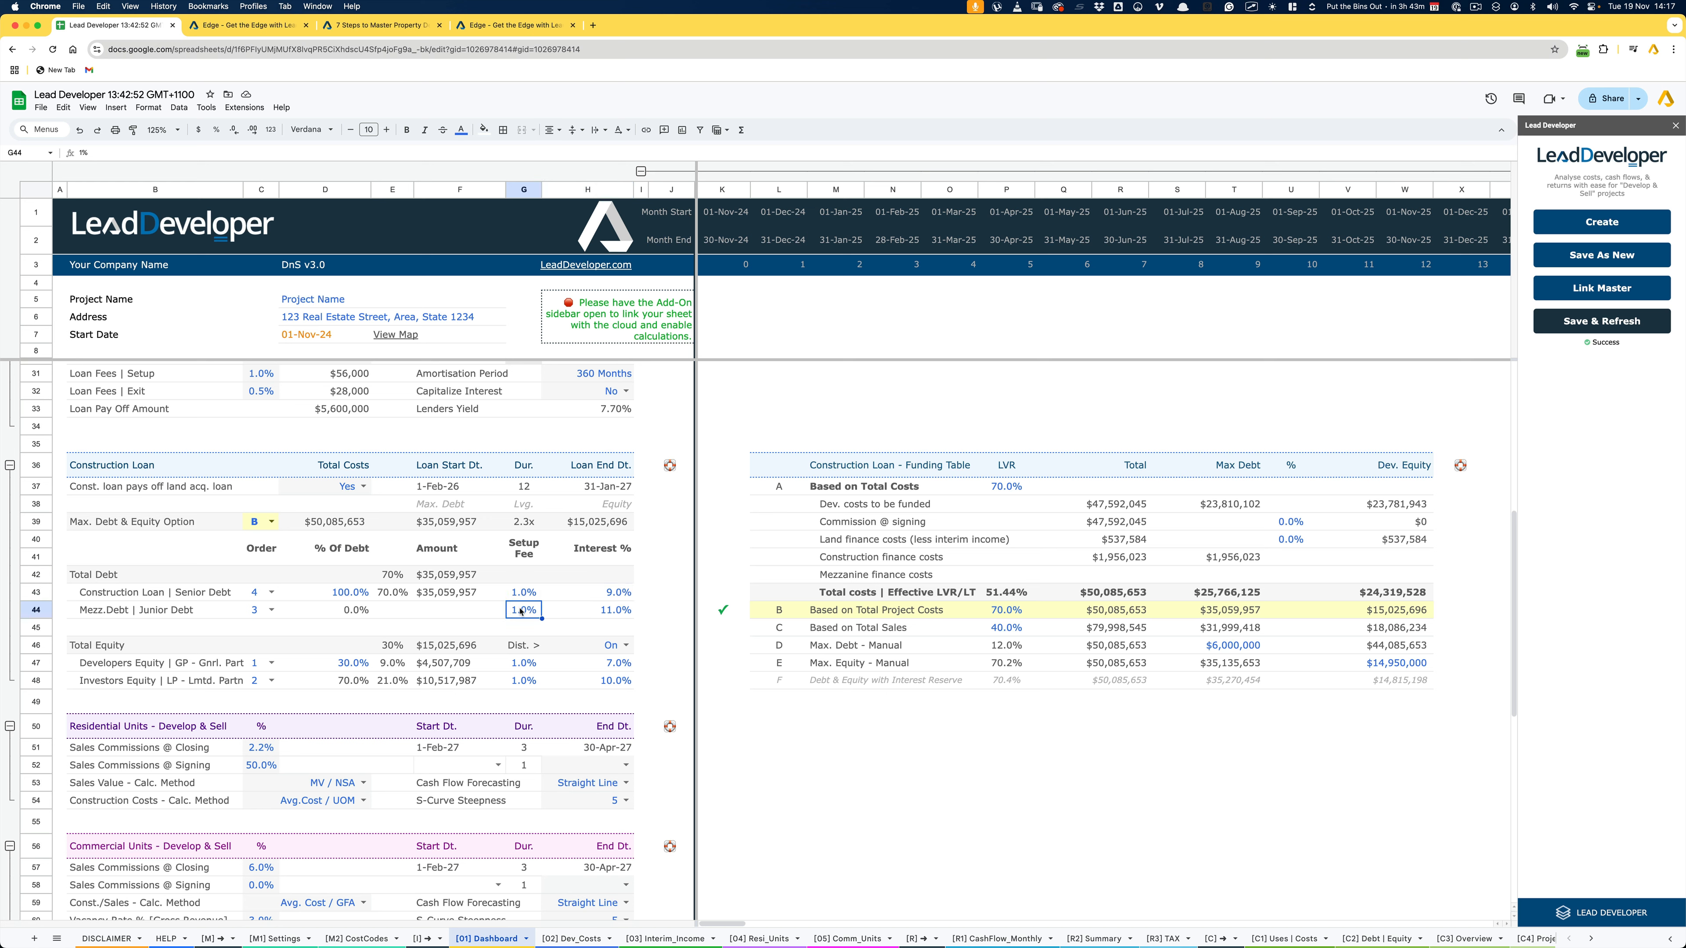
left_click_drag(609, 593, 607, 611)
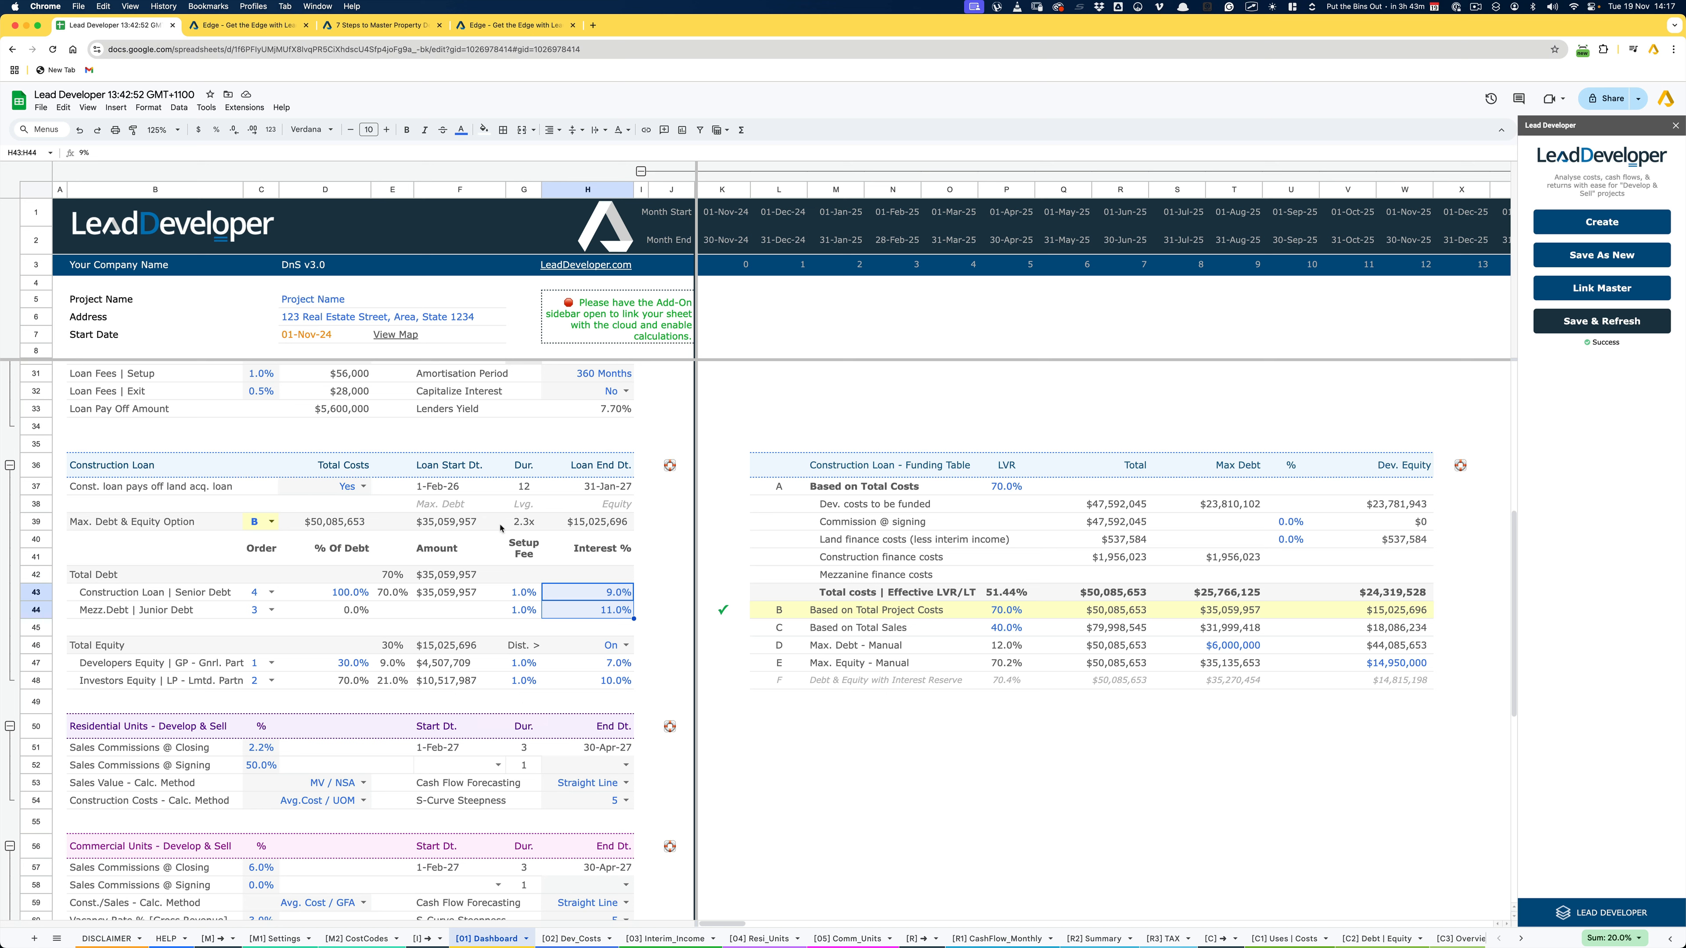
left_click(470, 491)
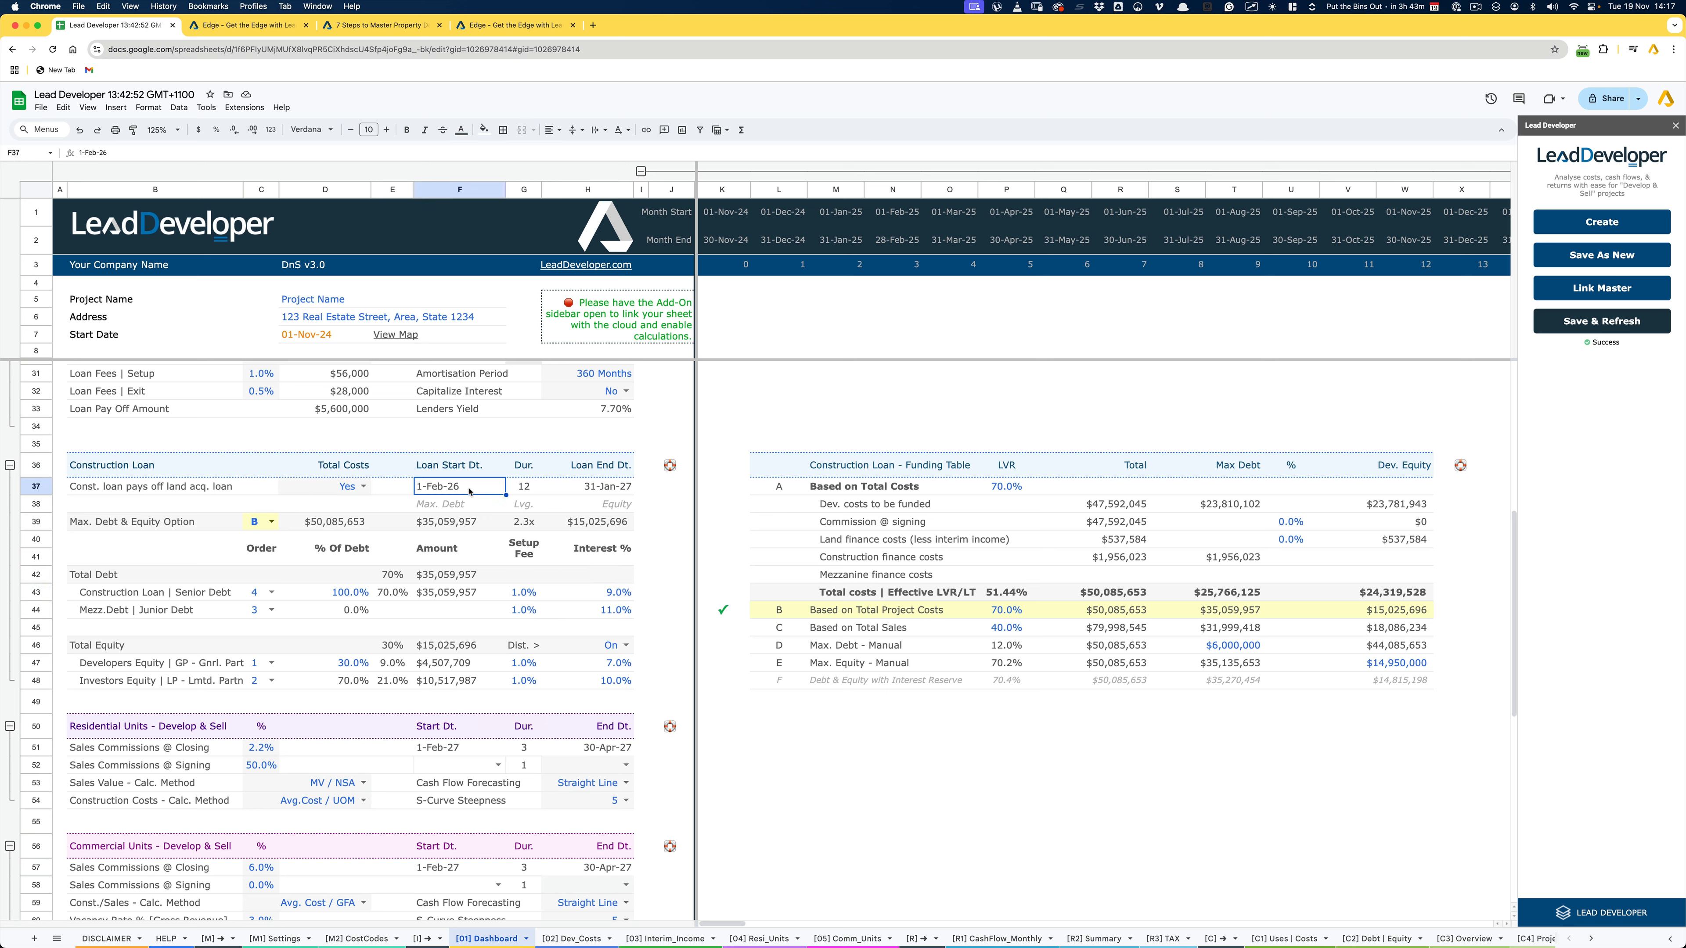
left_click(604, 489)
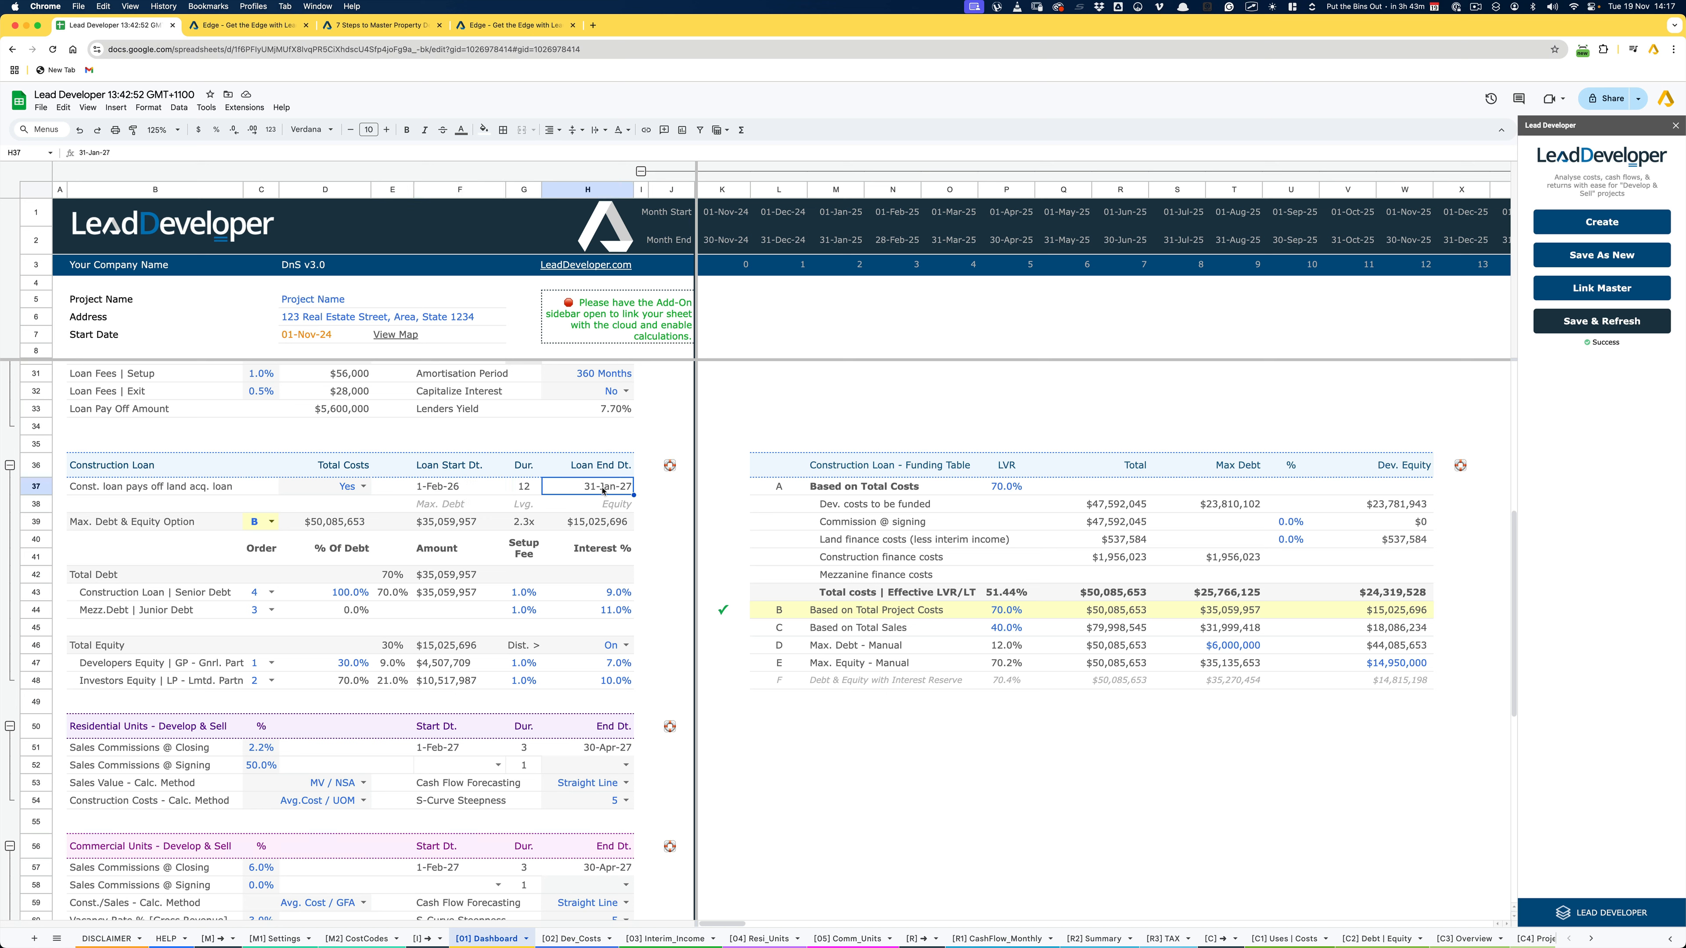